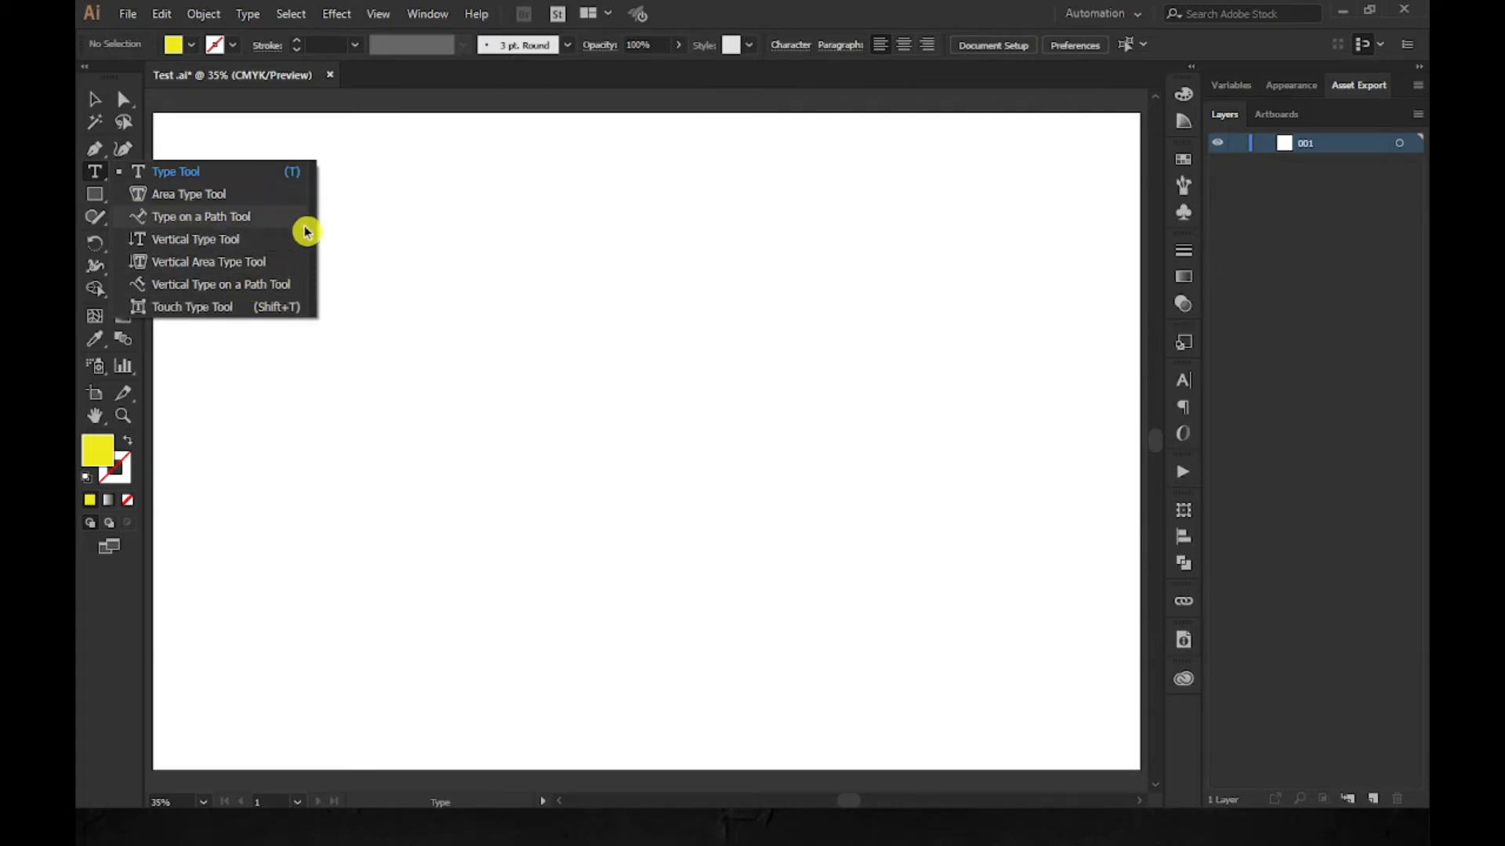
- Draw a yellow rectangle about 1126 × 863 px and move it closer to the middle of the artboard
click(96, 200)
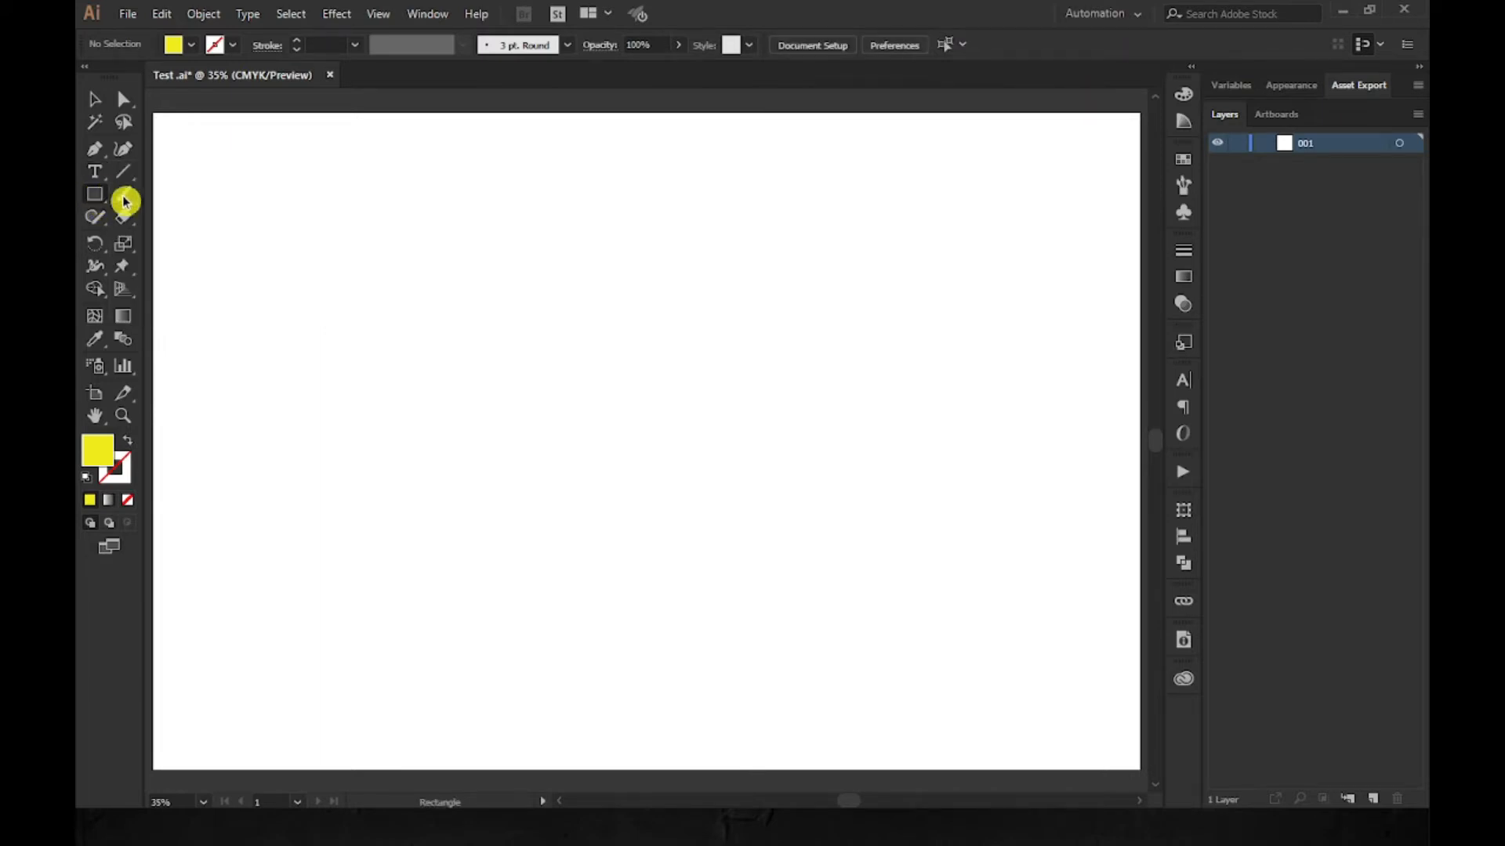
drag(295, 270, 665, 551)
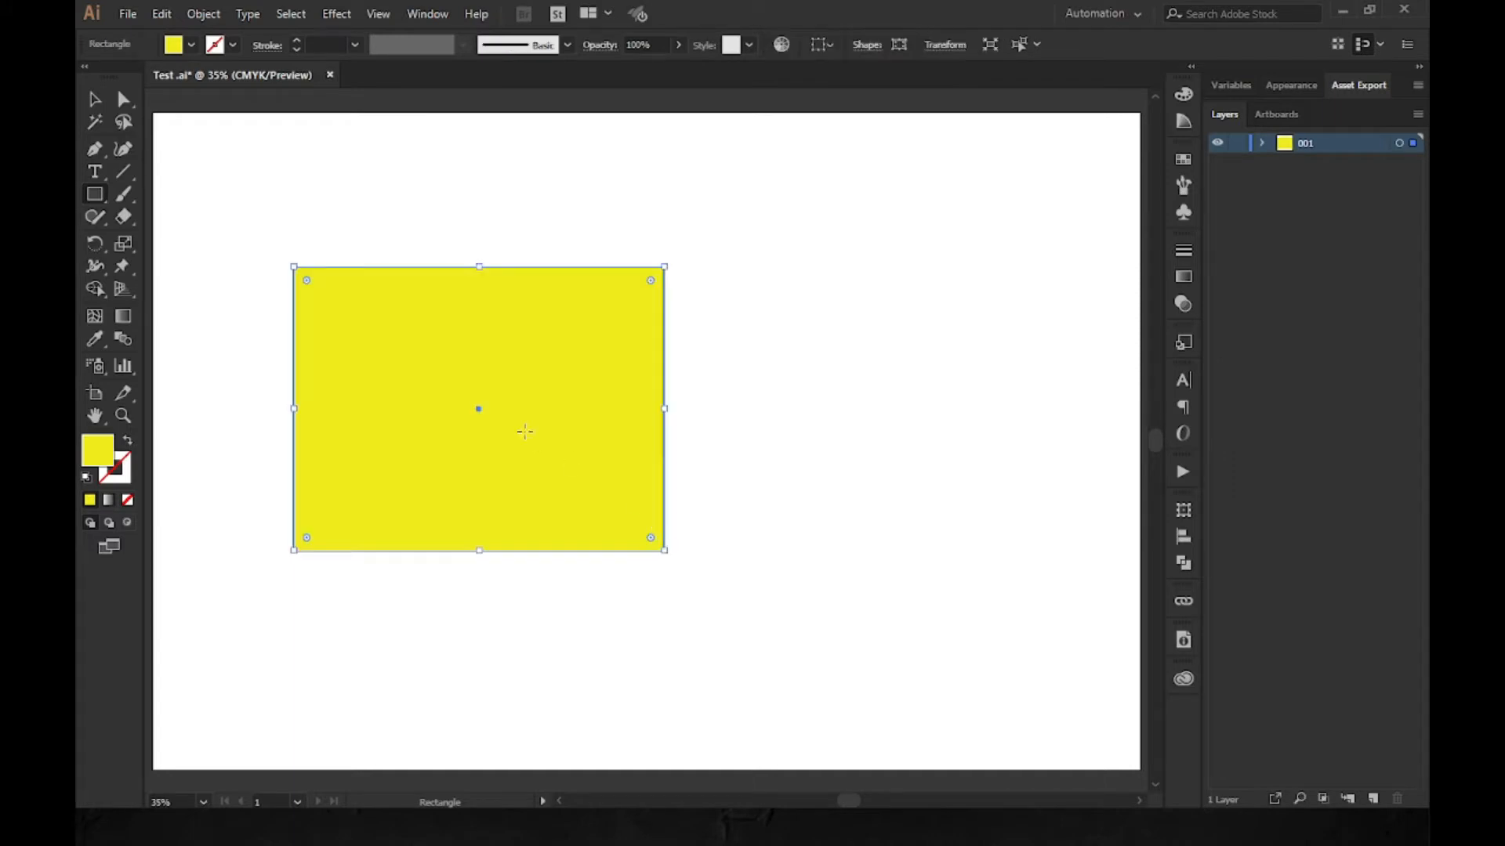
key(v)
drag(428, 313, 571, 314)
click(298, 313)
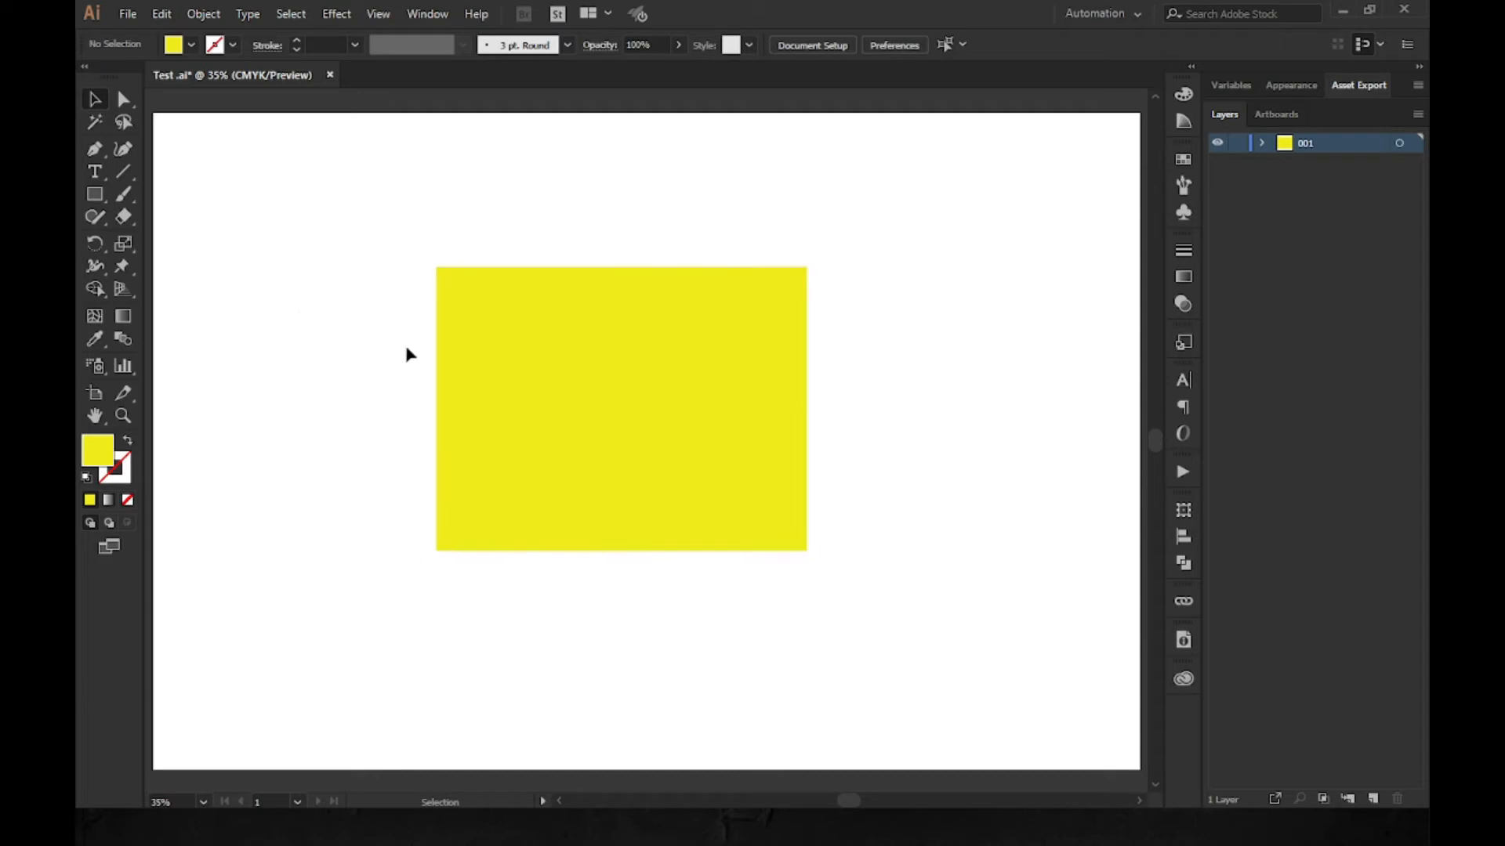
click(485, 358)
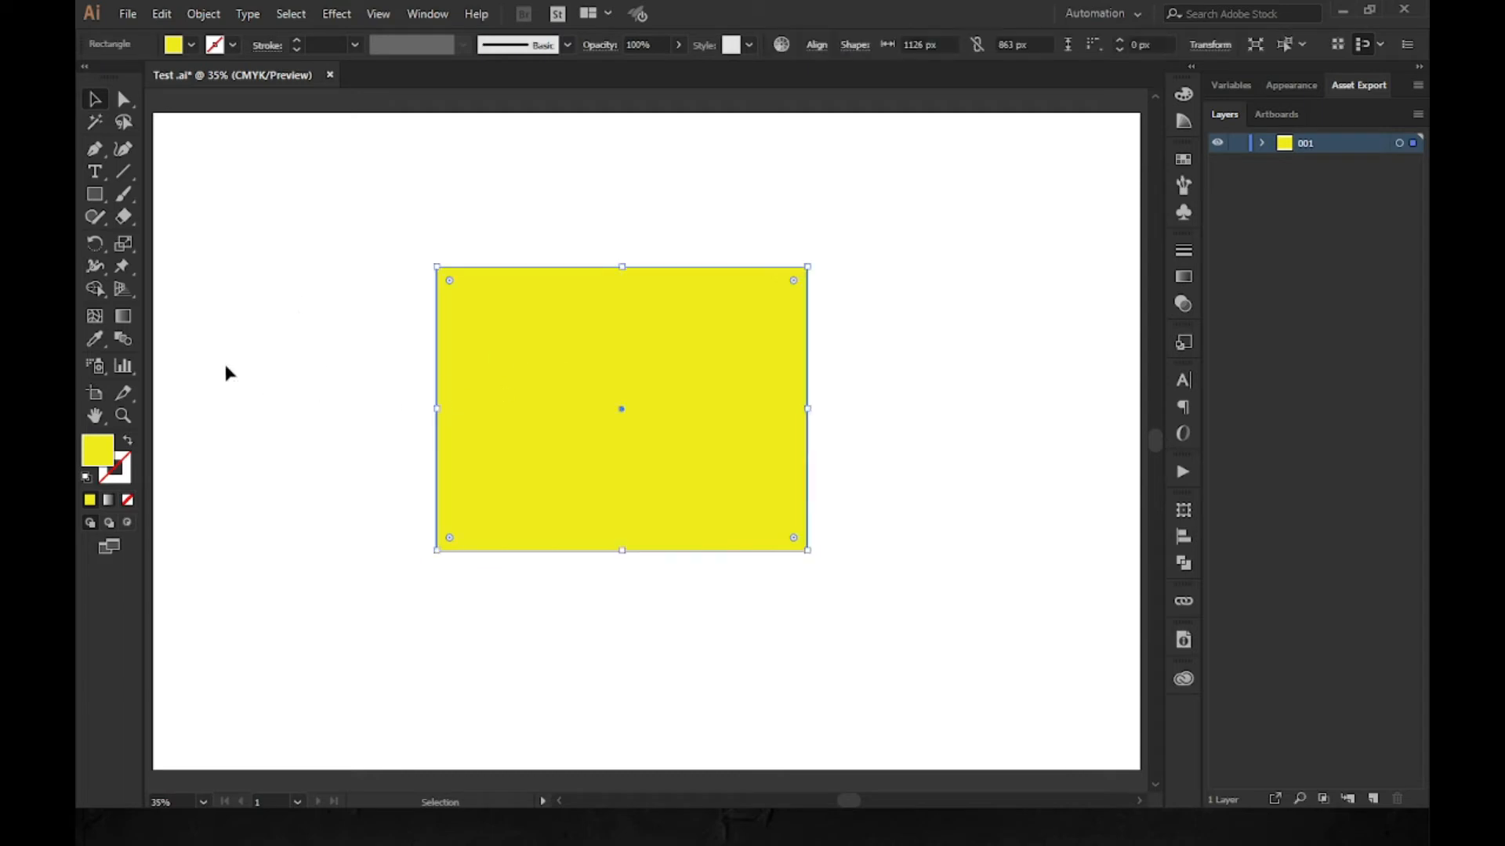
- Add type on a path along the rectangle's outline, filling all four sides with repeated capital A letters
click(95, 172)
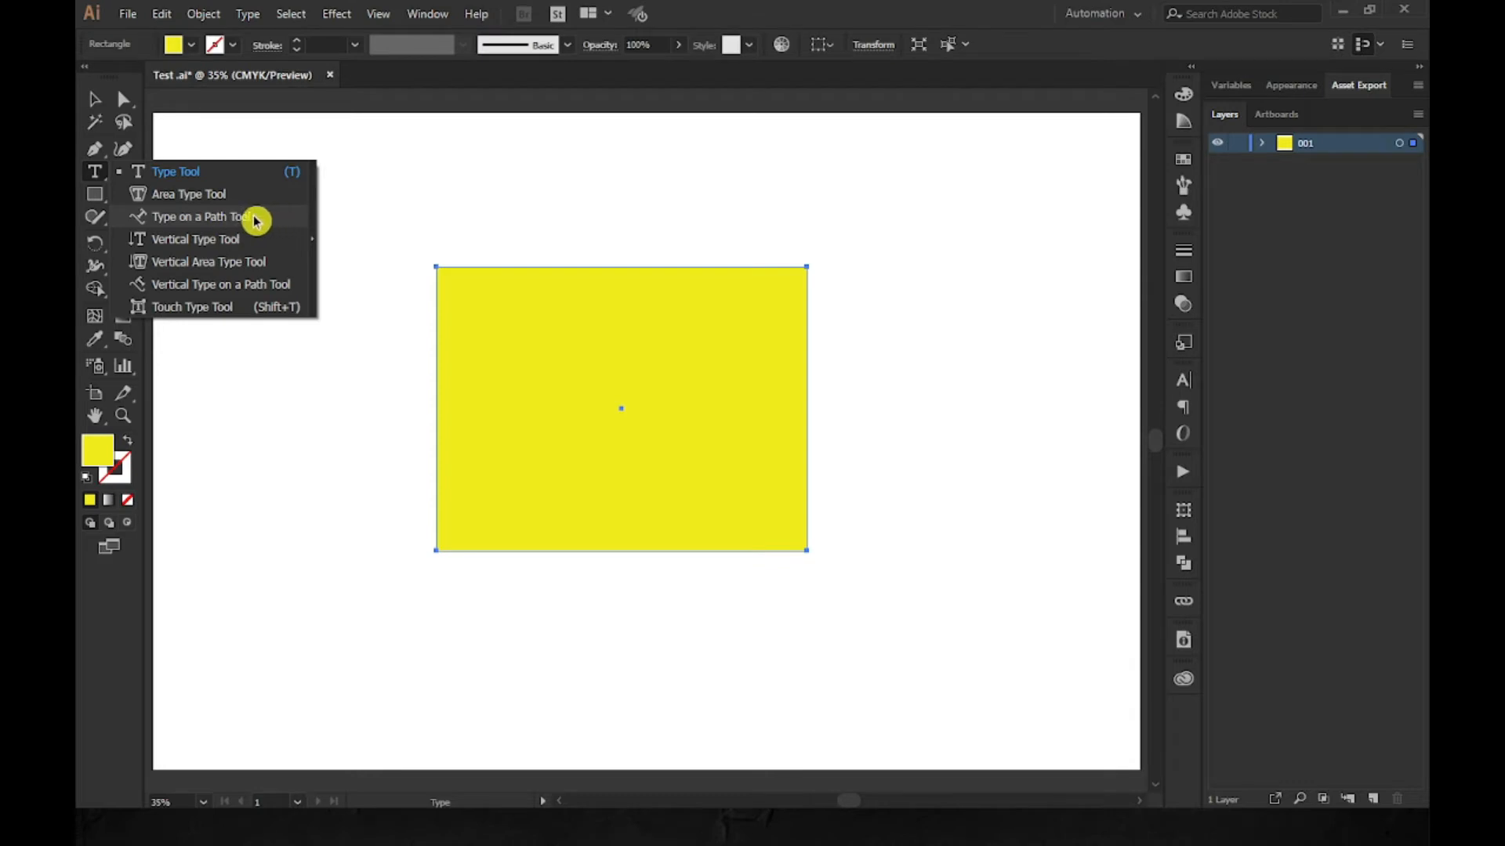
click(259, 218)
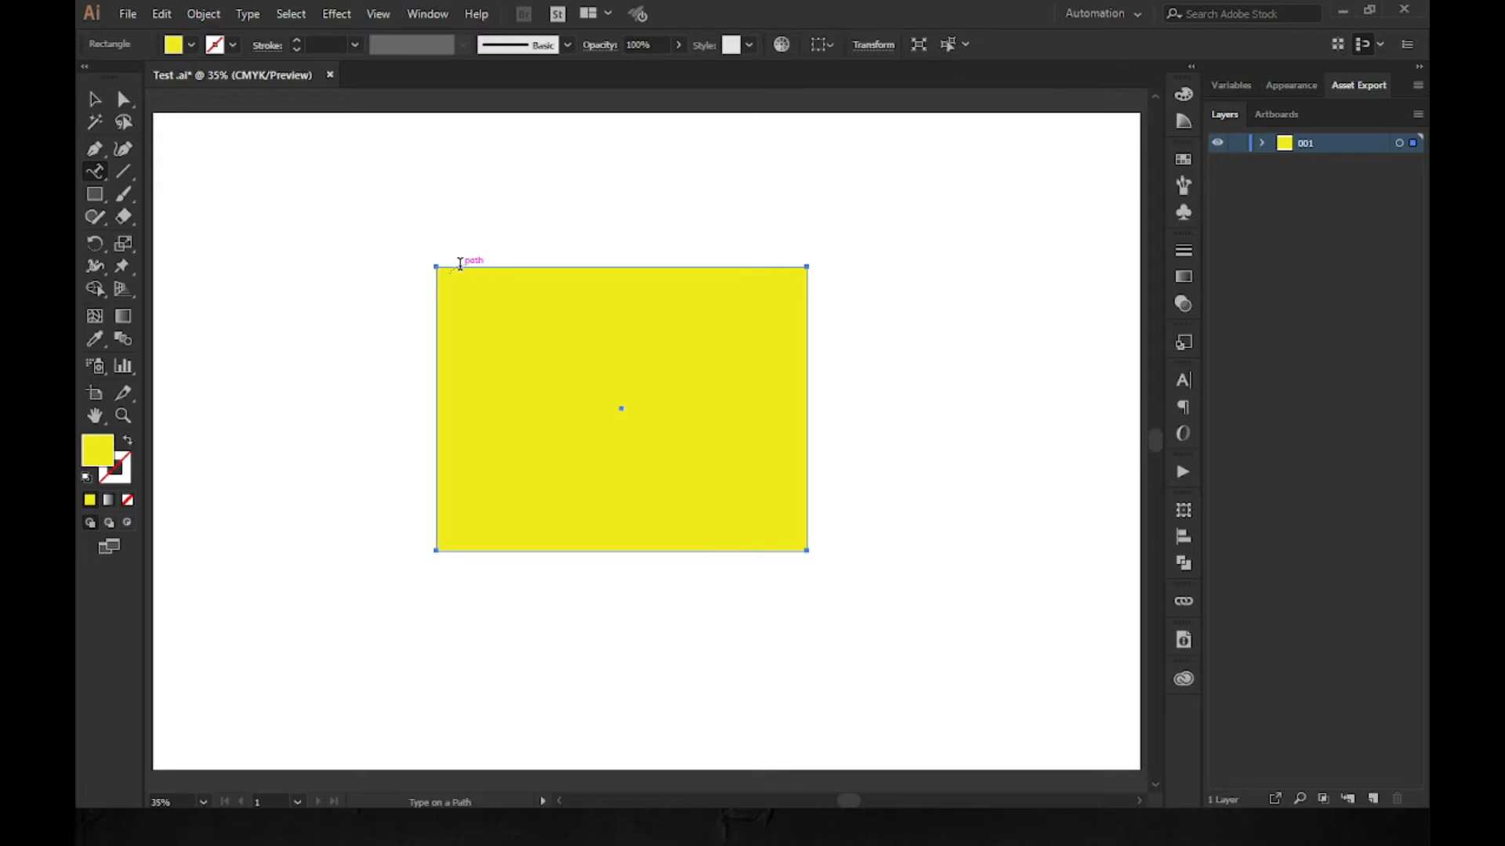
click(460, 264)
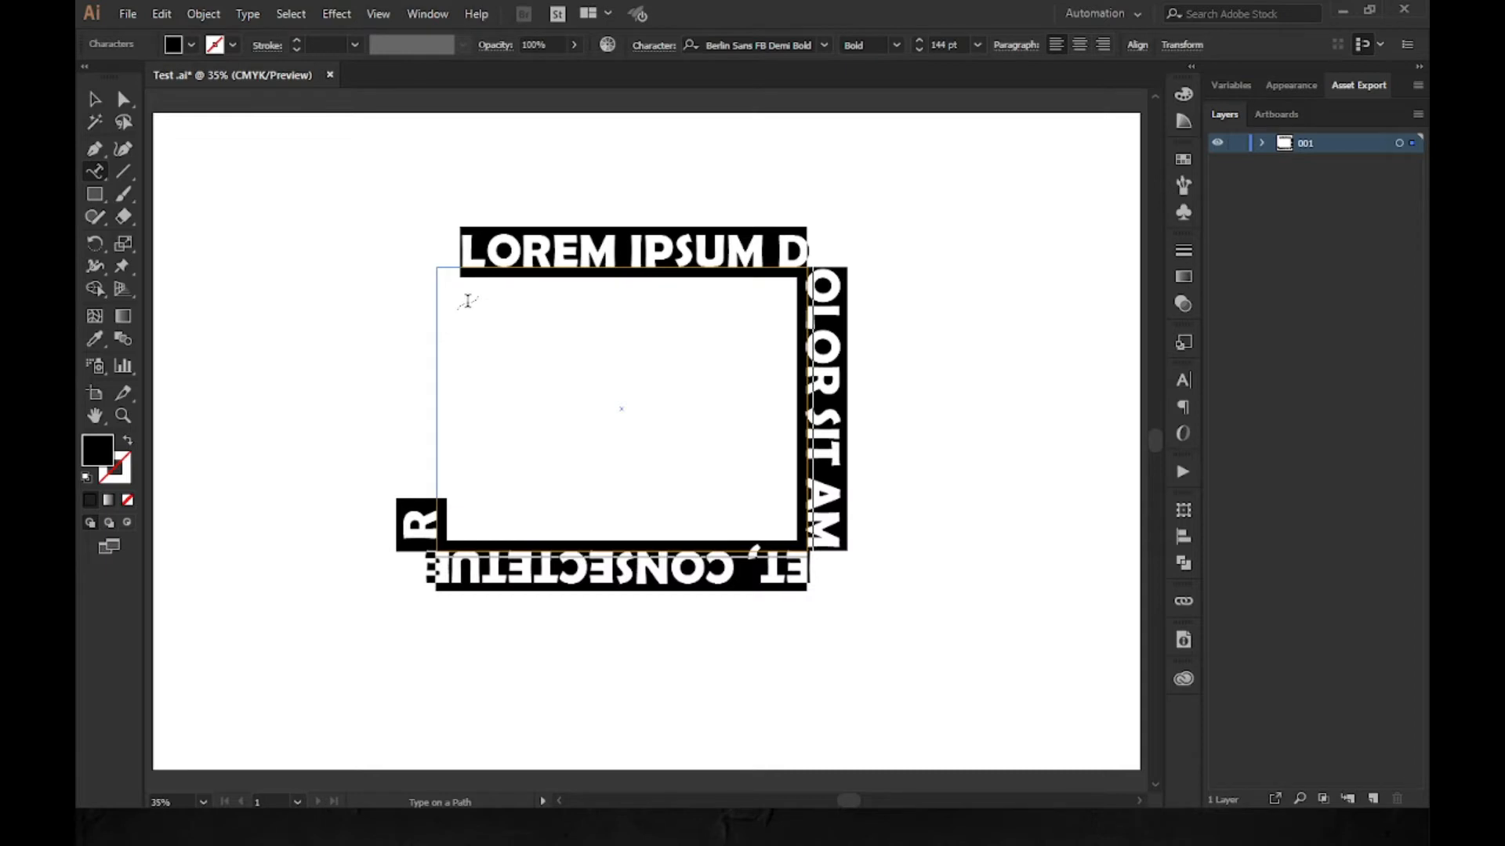
text(AAAAAAAAAAAAAAAAAAAAAAAAAAAAAA)
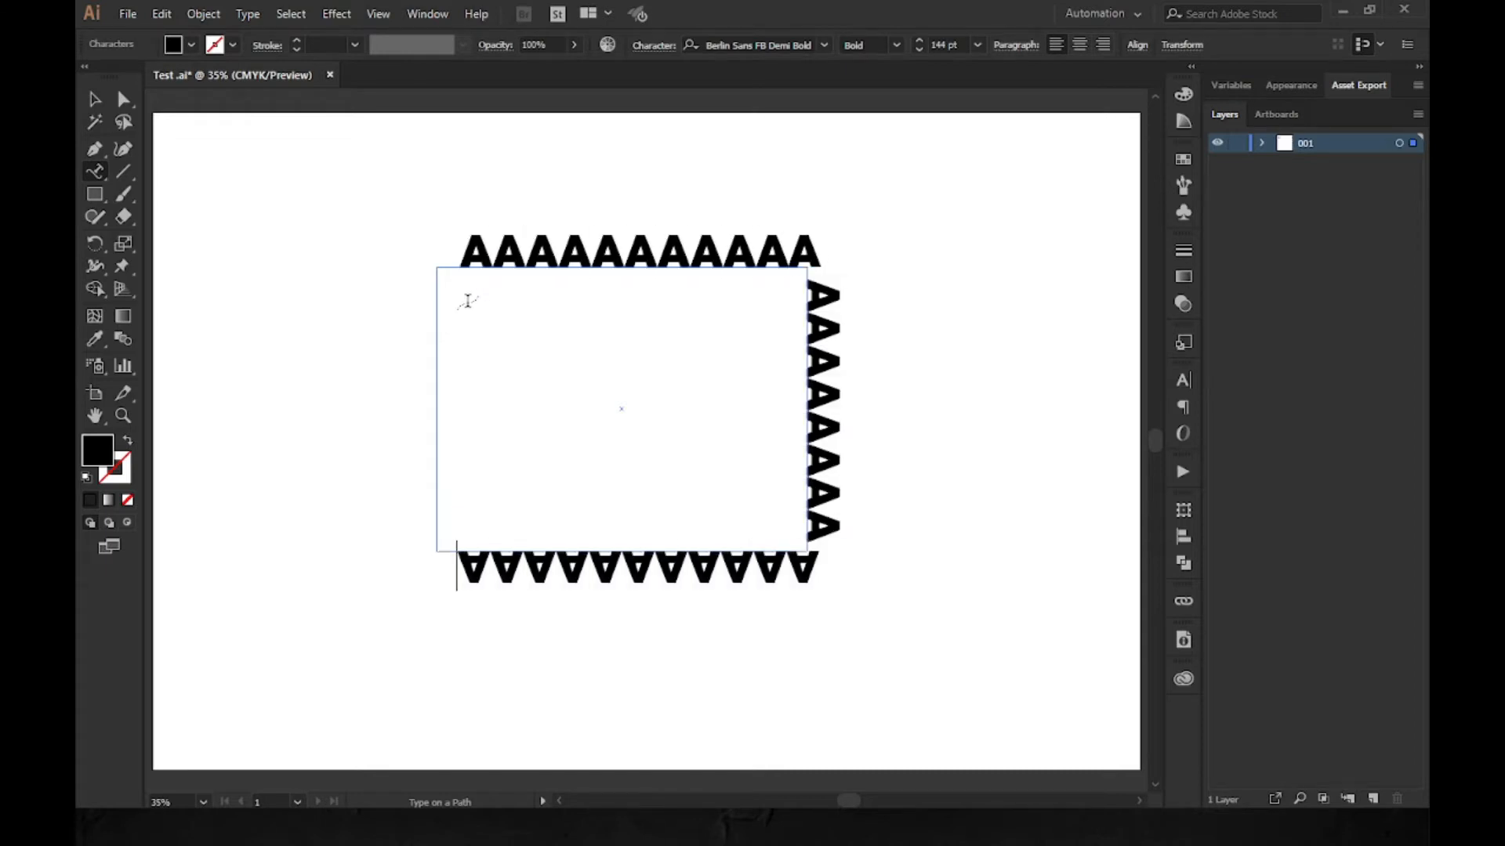
text(AAAAAAAAAA)
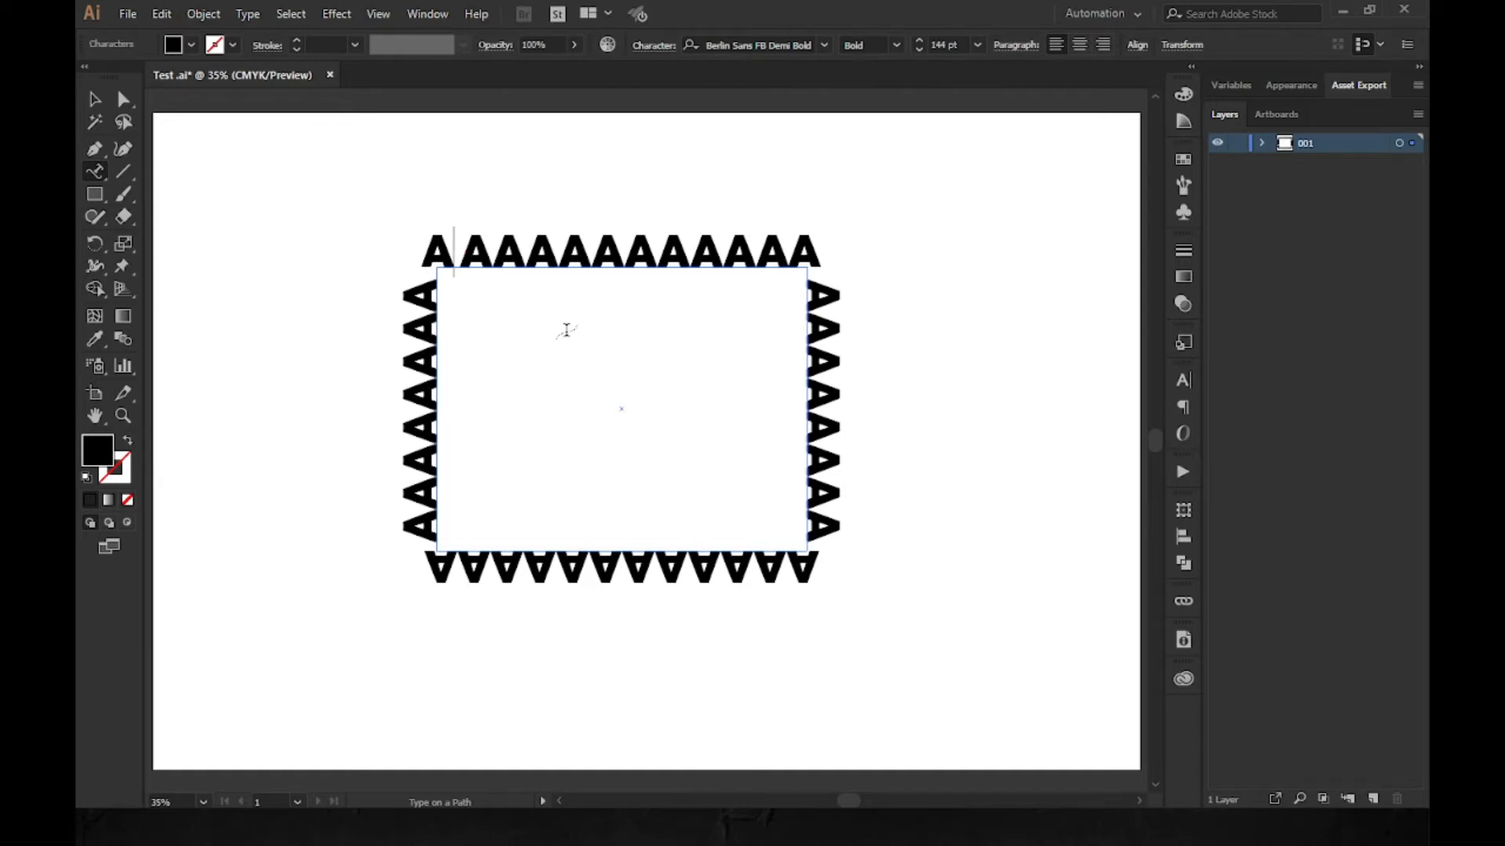
click(86, 104)
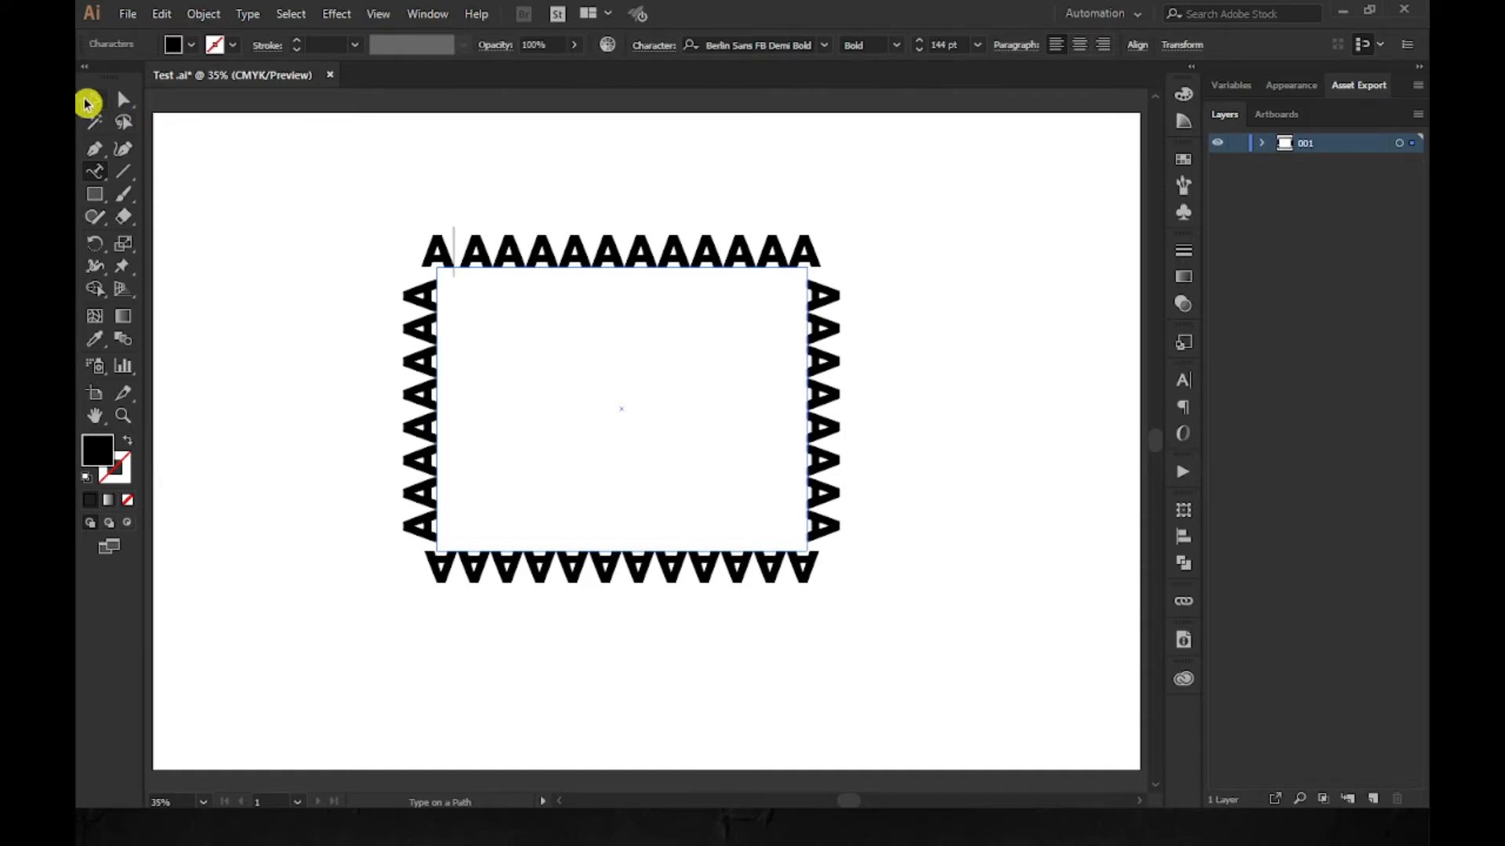
click(923, 413)
- Move the rectangular path text to the upper-left area of the artboard
scroll(927, 437, down, 1)
scroll(925, 436, up, 2)
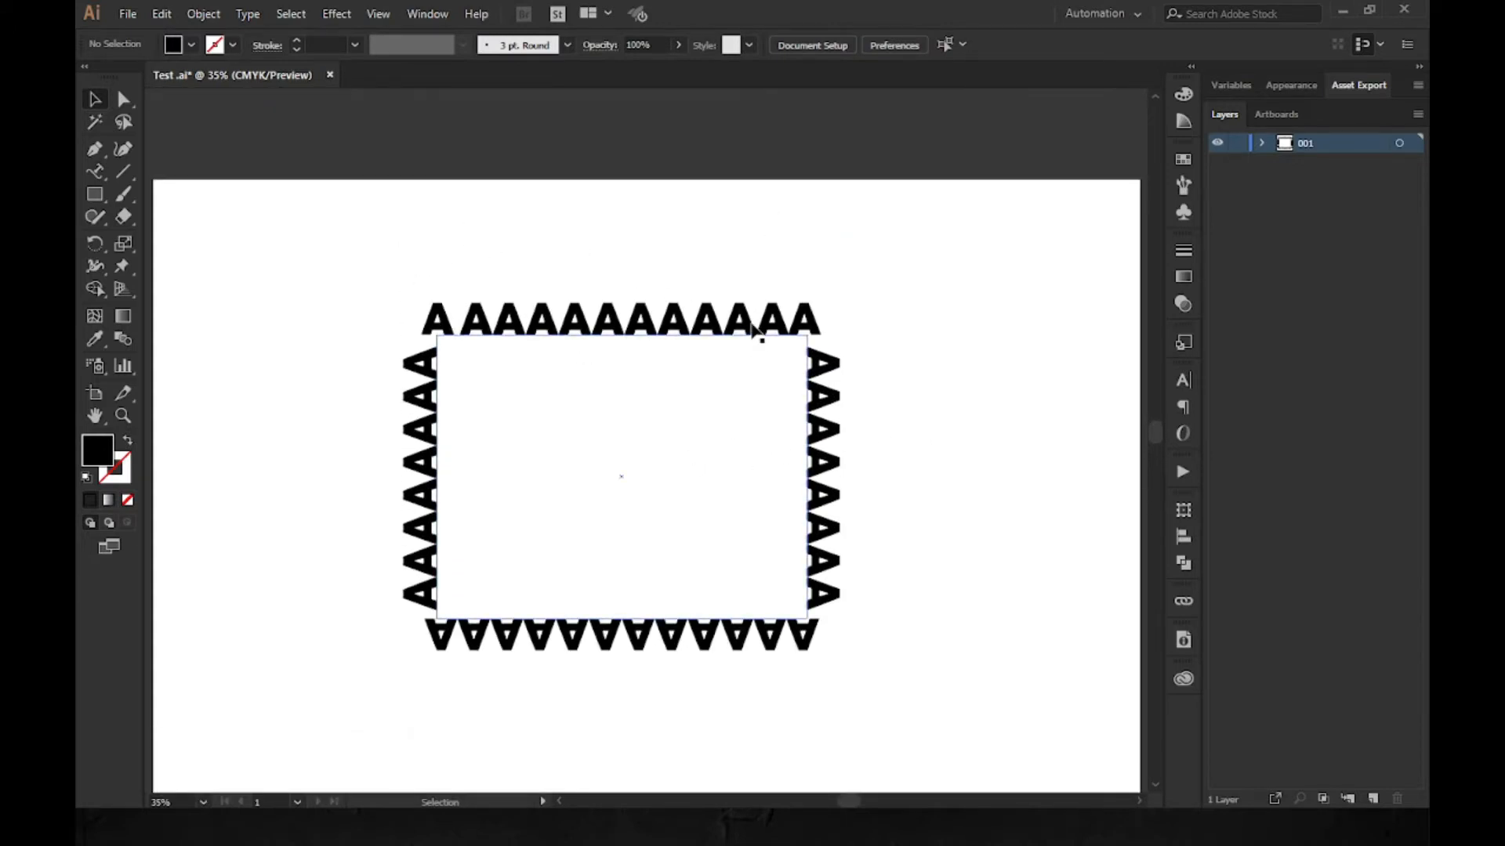
drag(753, 326, 521, 232)
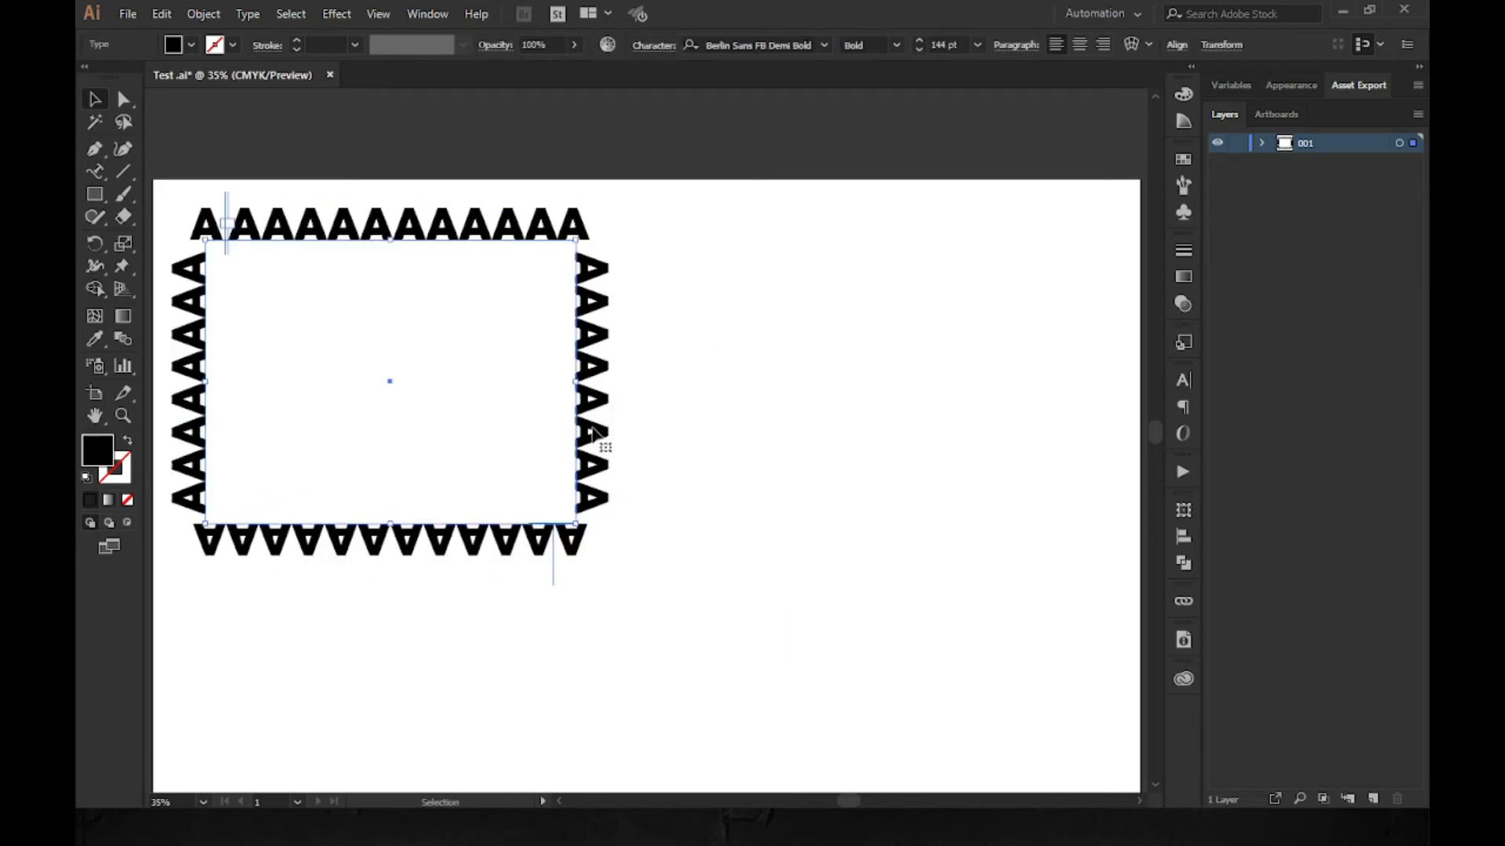
- Draw a nearly circular ellipse about 872 × 900 px beside the rectangular path text
click(93, 198)
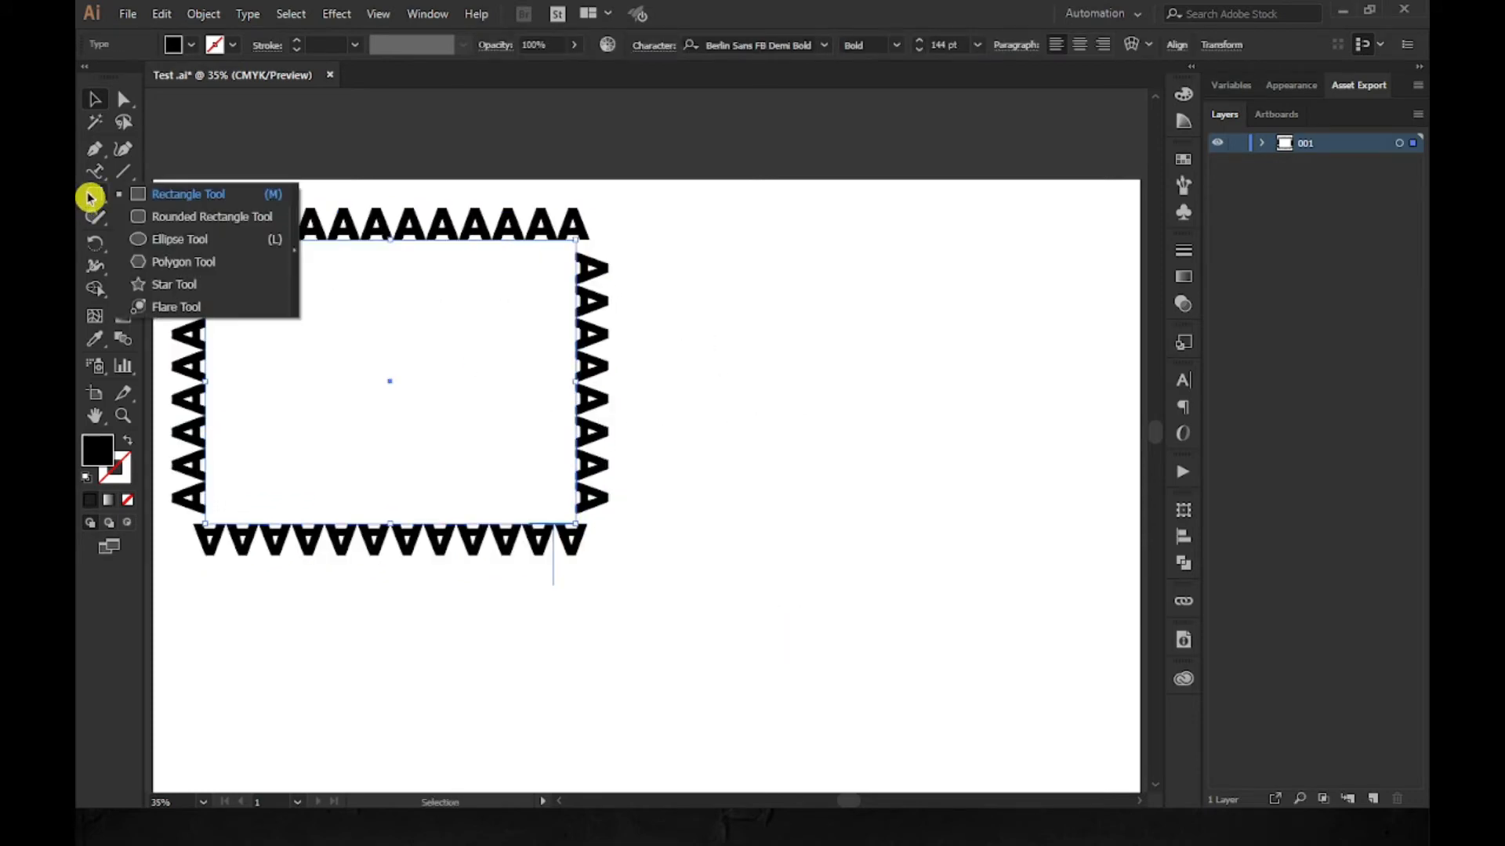
click(187, 243)
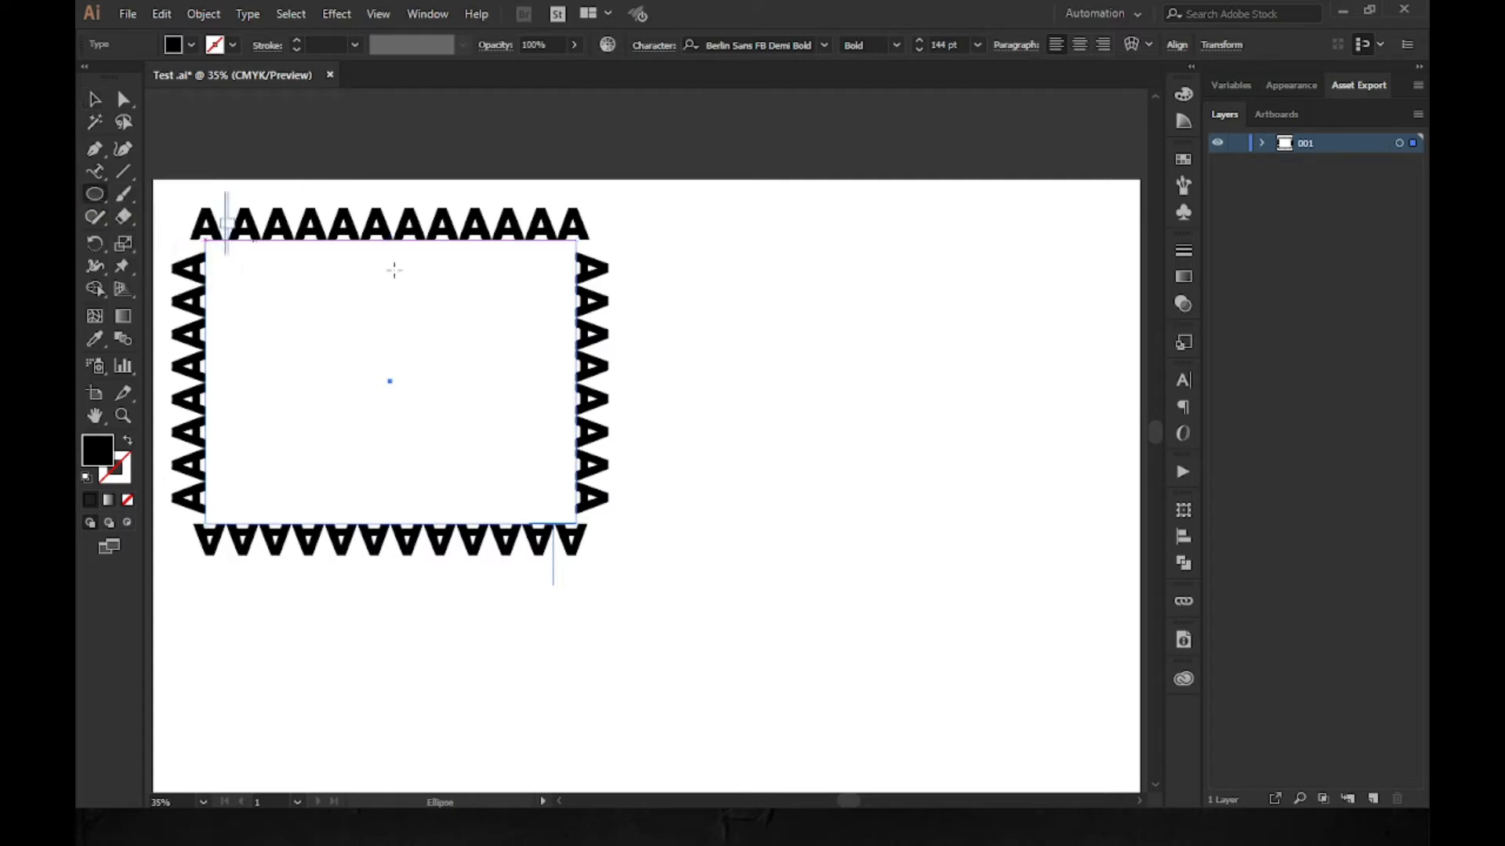
drag(722, 253, 1009, 549)
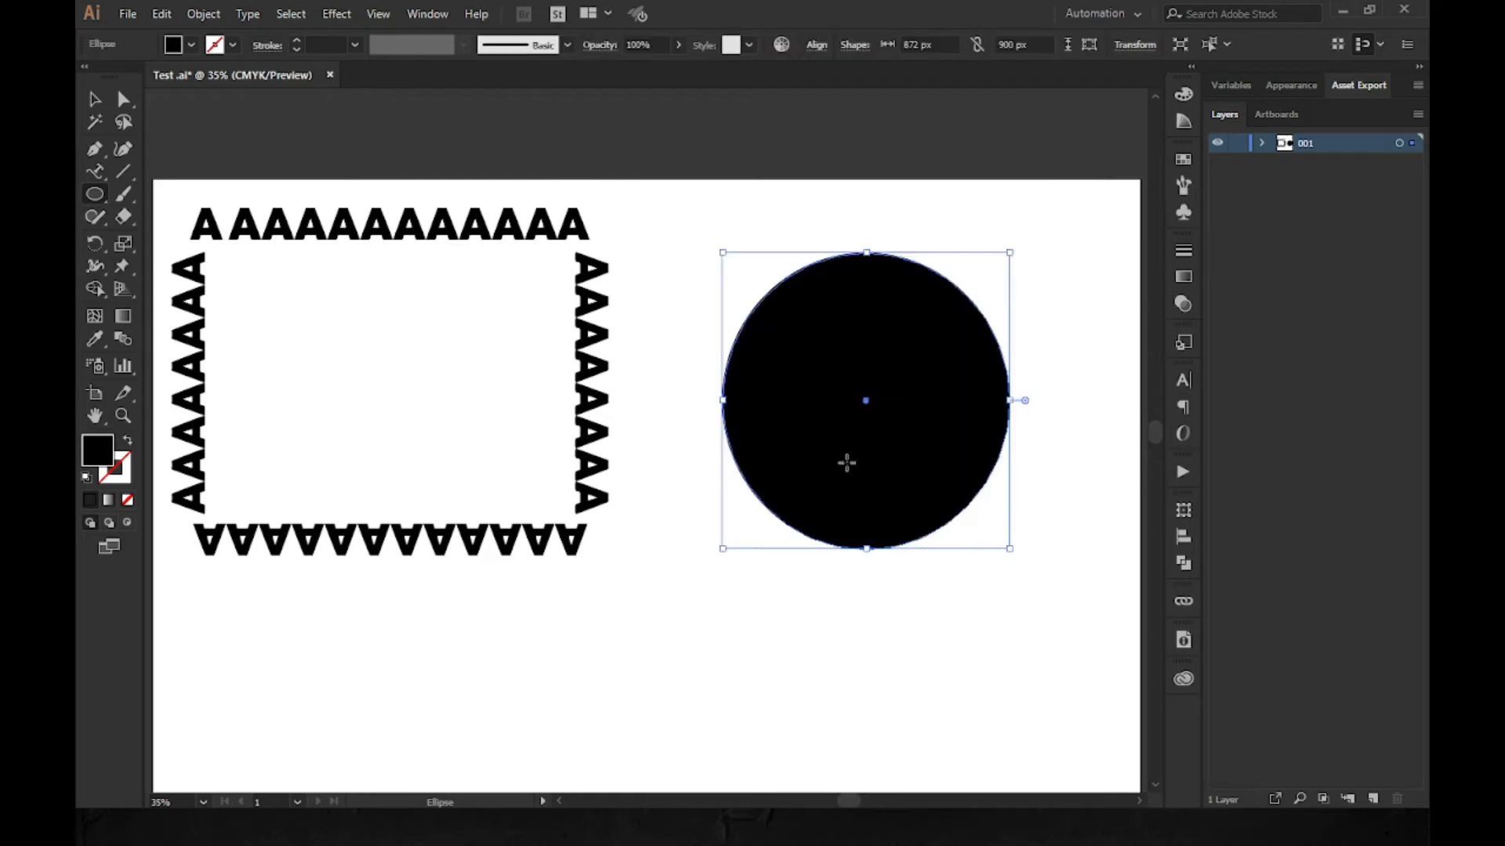
- Add type on a path around the ellipse, filling its outline with repeated capital A letters
click(94, 170)
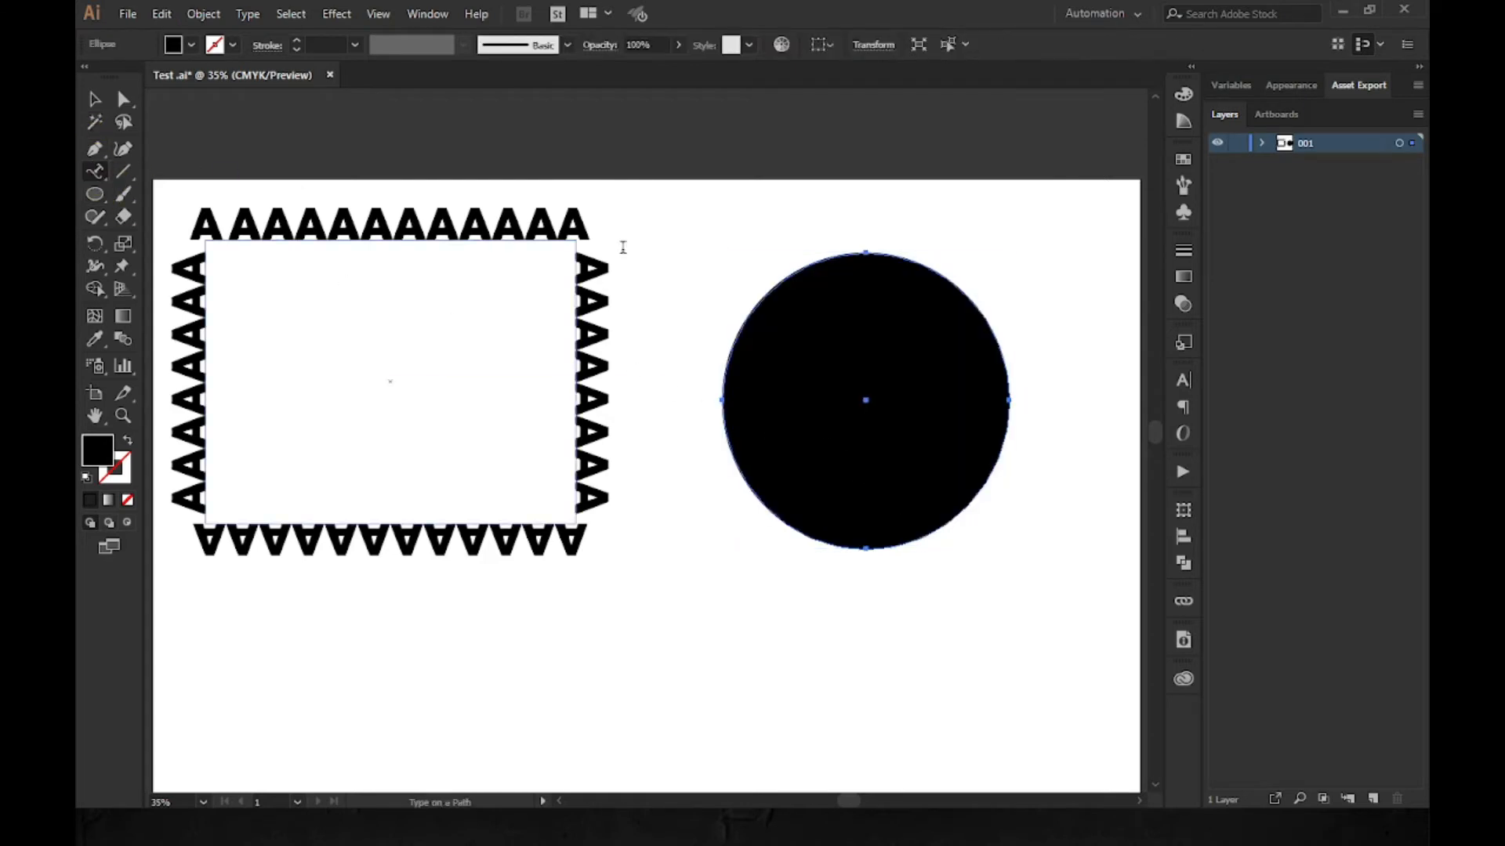
click(846, 251)
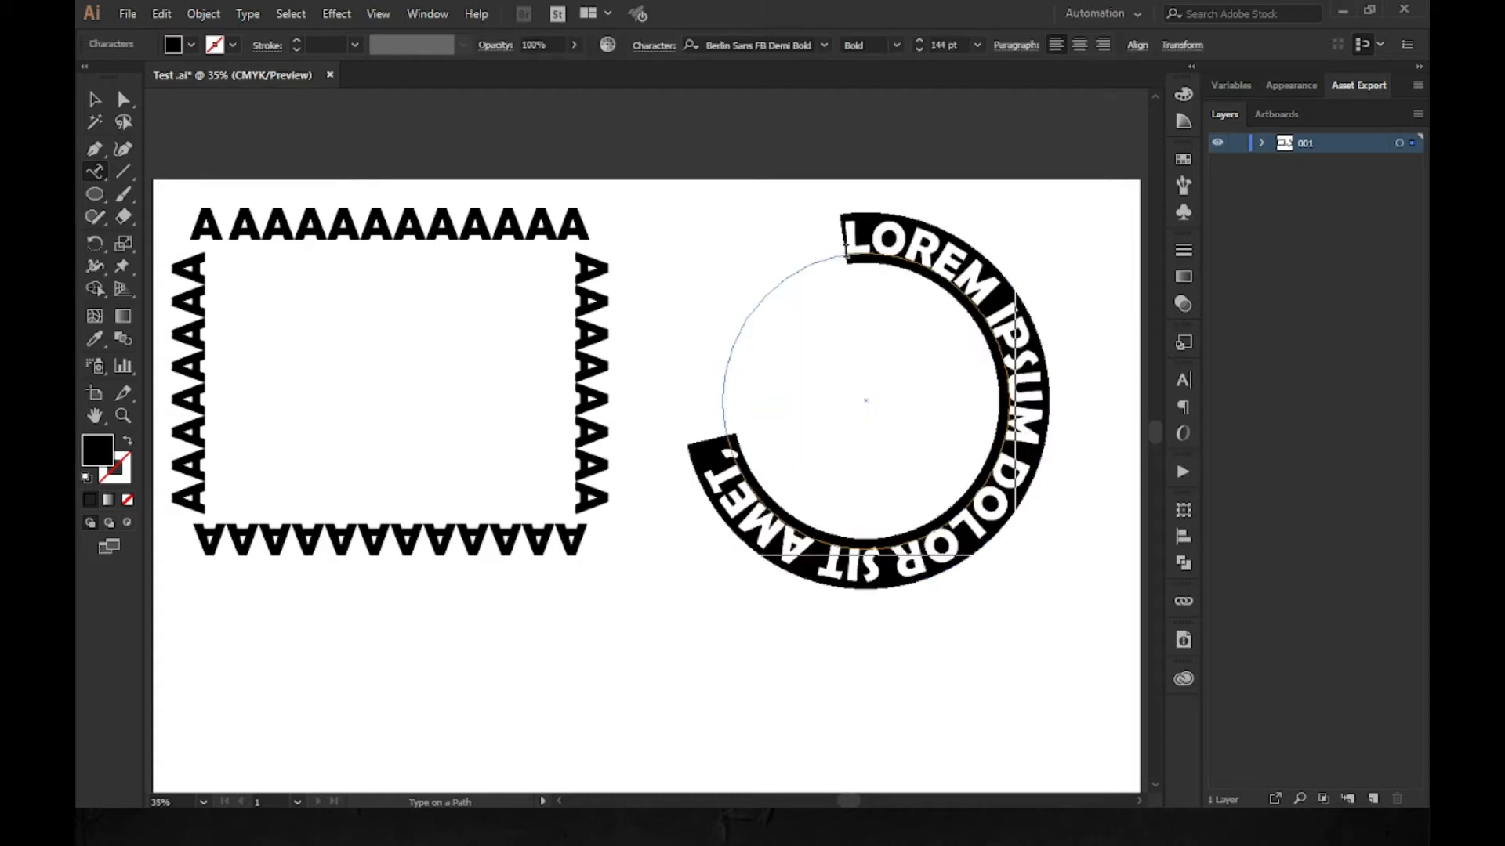
text(AAAAAAAAAAAAAAAAAAAAAAAAAAAAAA)
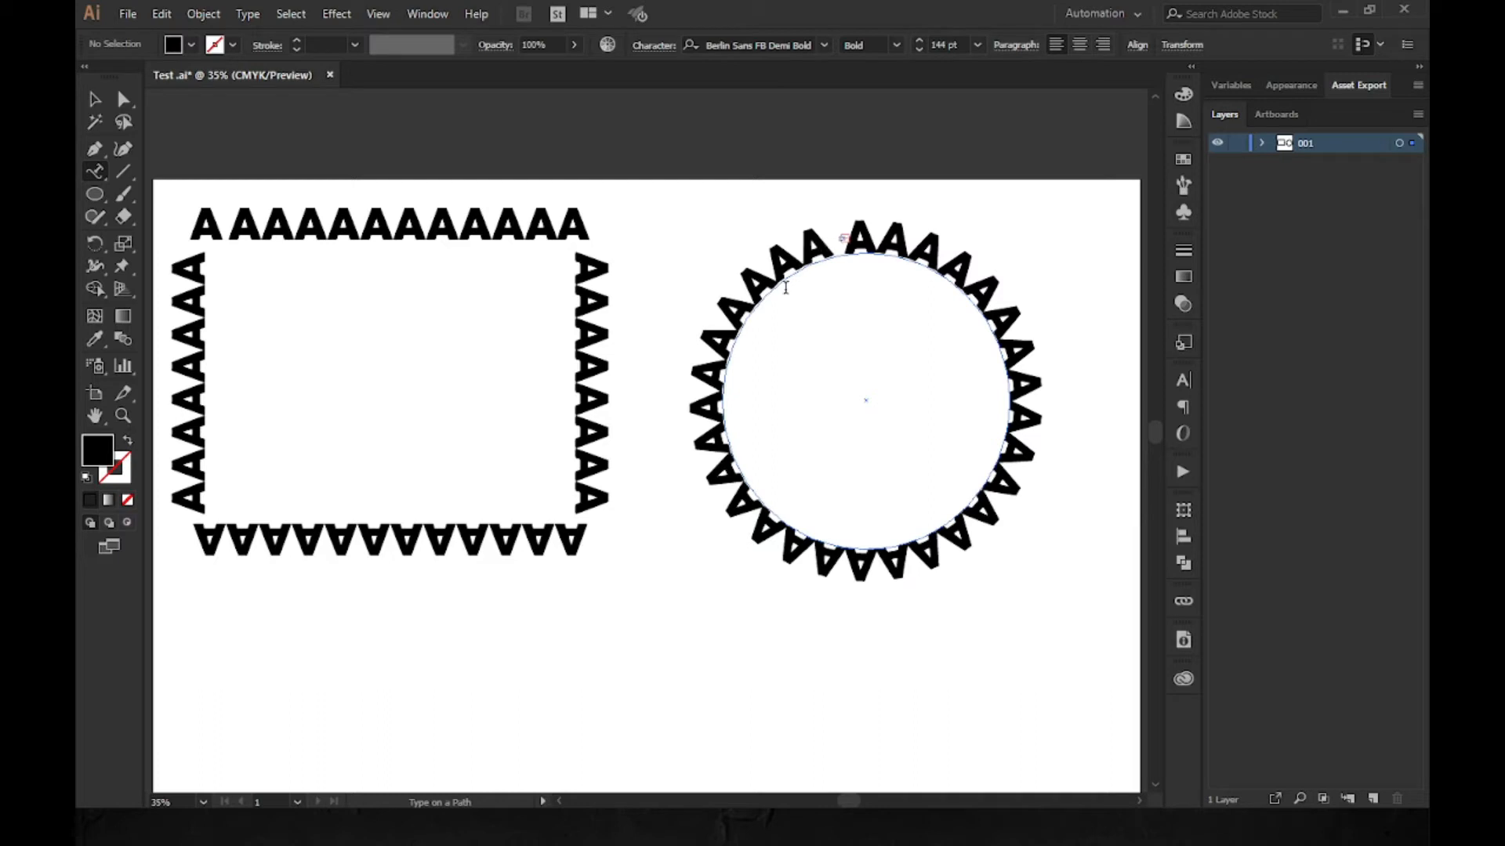
- Reduce the font size of all the letters around the ellipse to 131 pt
click(920, 51)
click(920, 51)
key(ctrl+a)
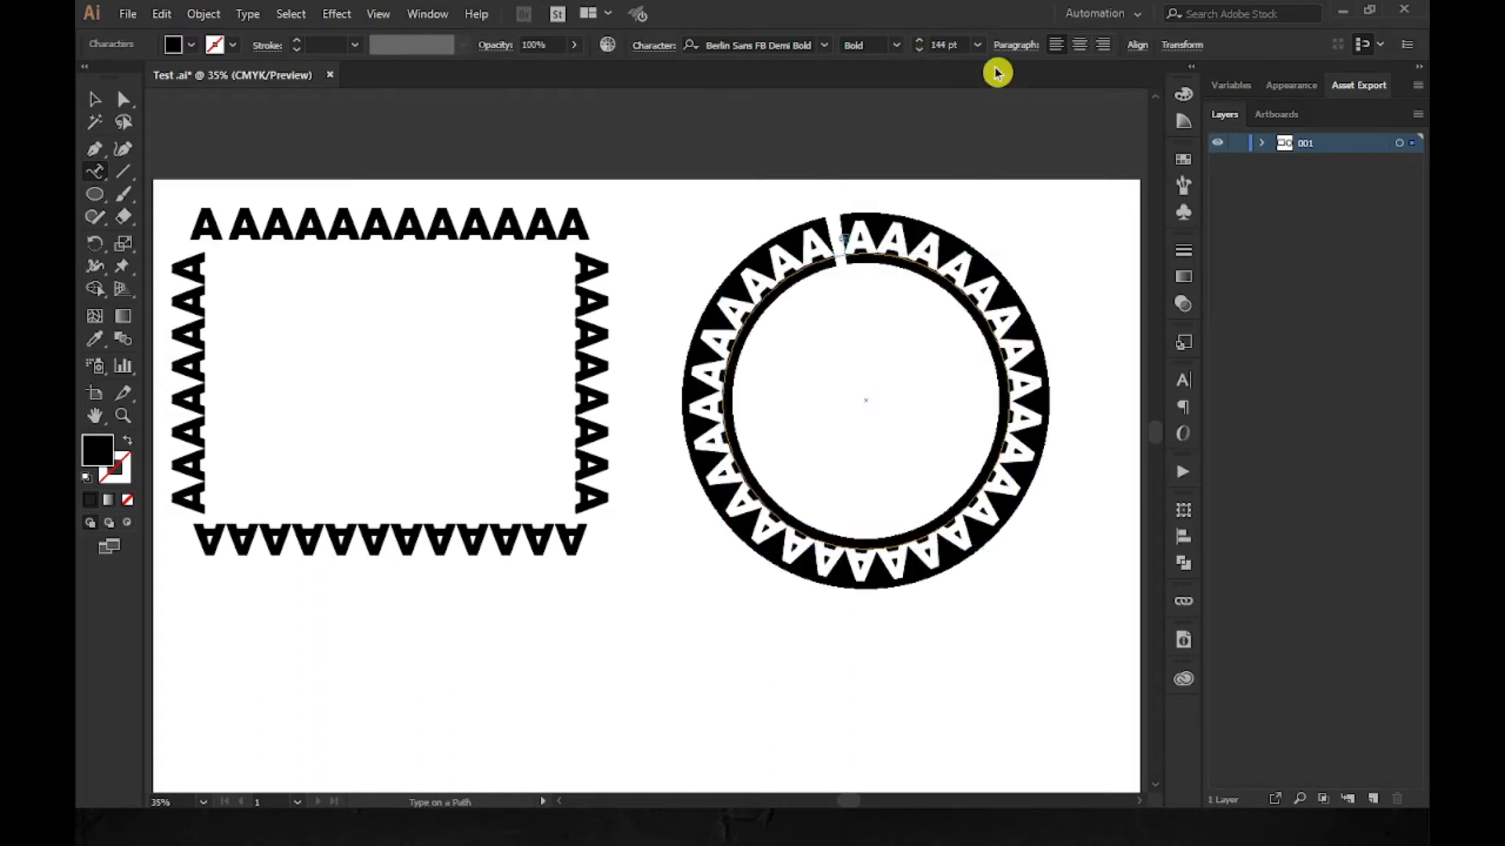
click(922, 52)
click(921, 51)
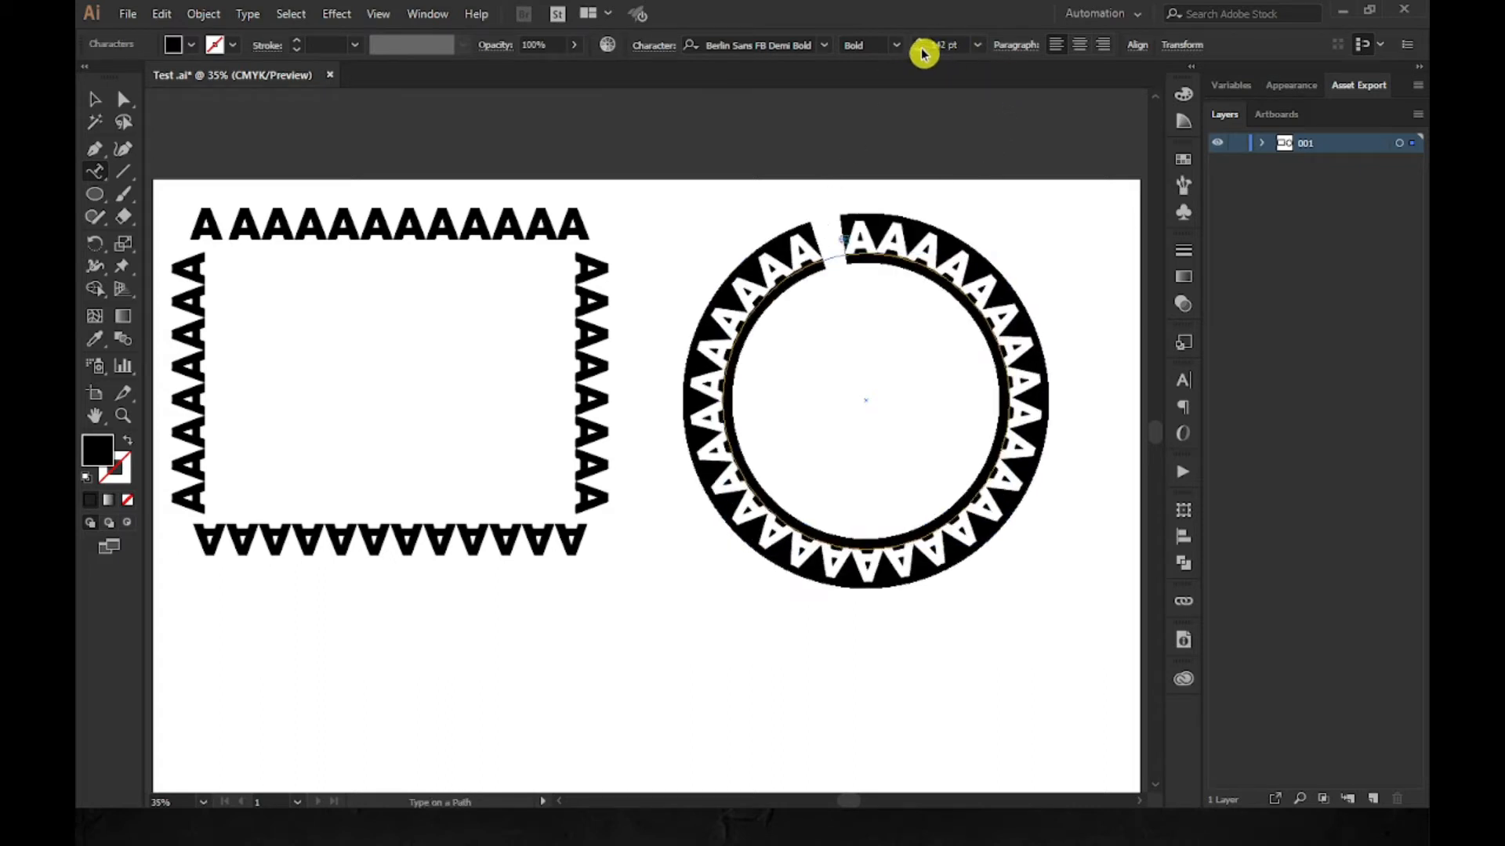
click(921, 52)
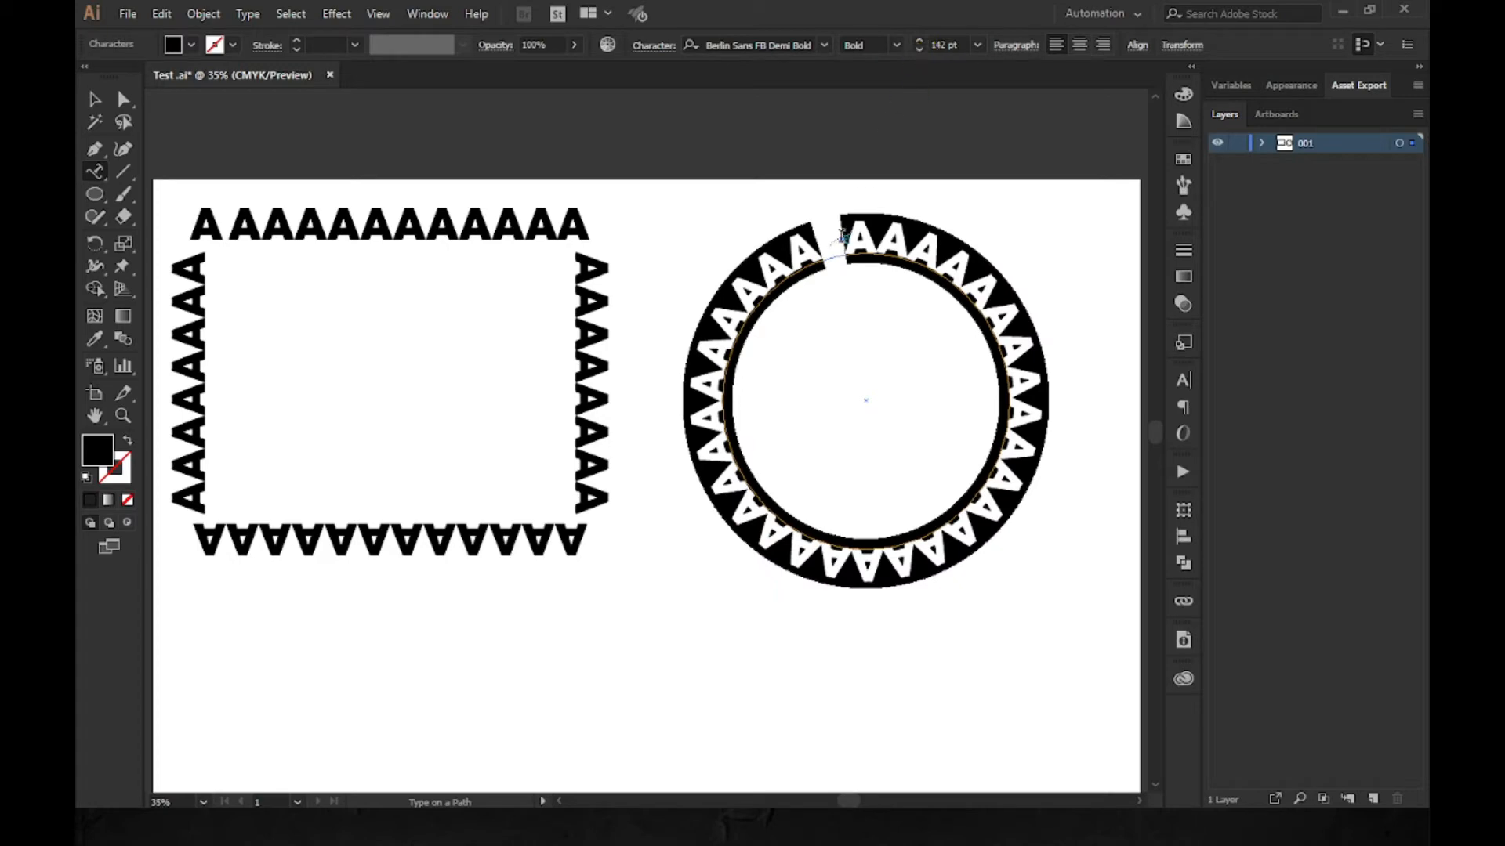
click(922, 51)
click(922, 52)
click(921, 52)
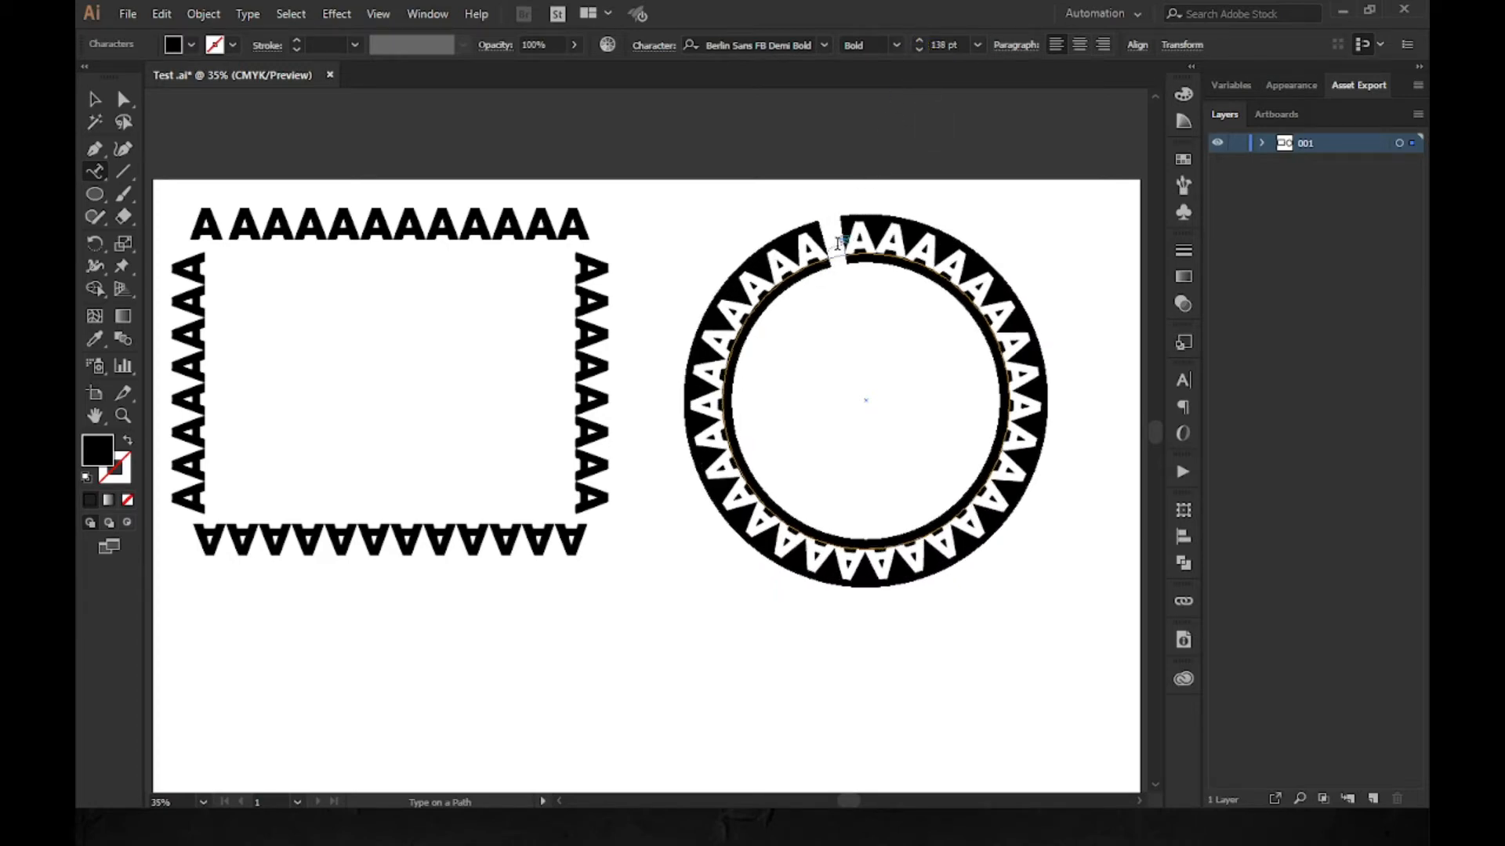
click(921, 52)
click(921, 52)
click(922, 51)
click(921, 52)
click(921, 51)
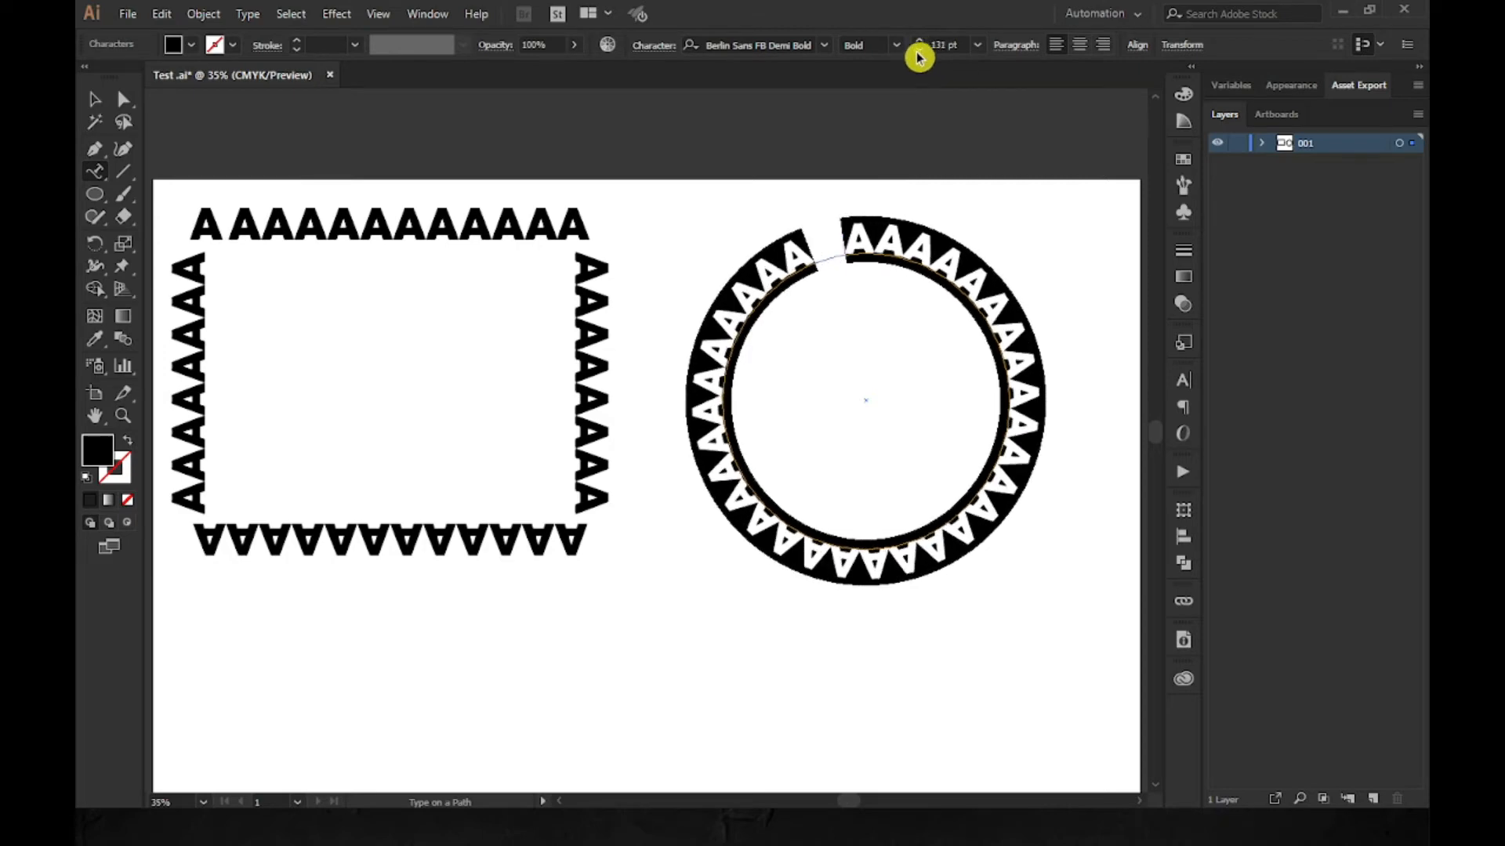
click(94, 99)
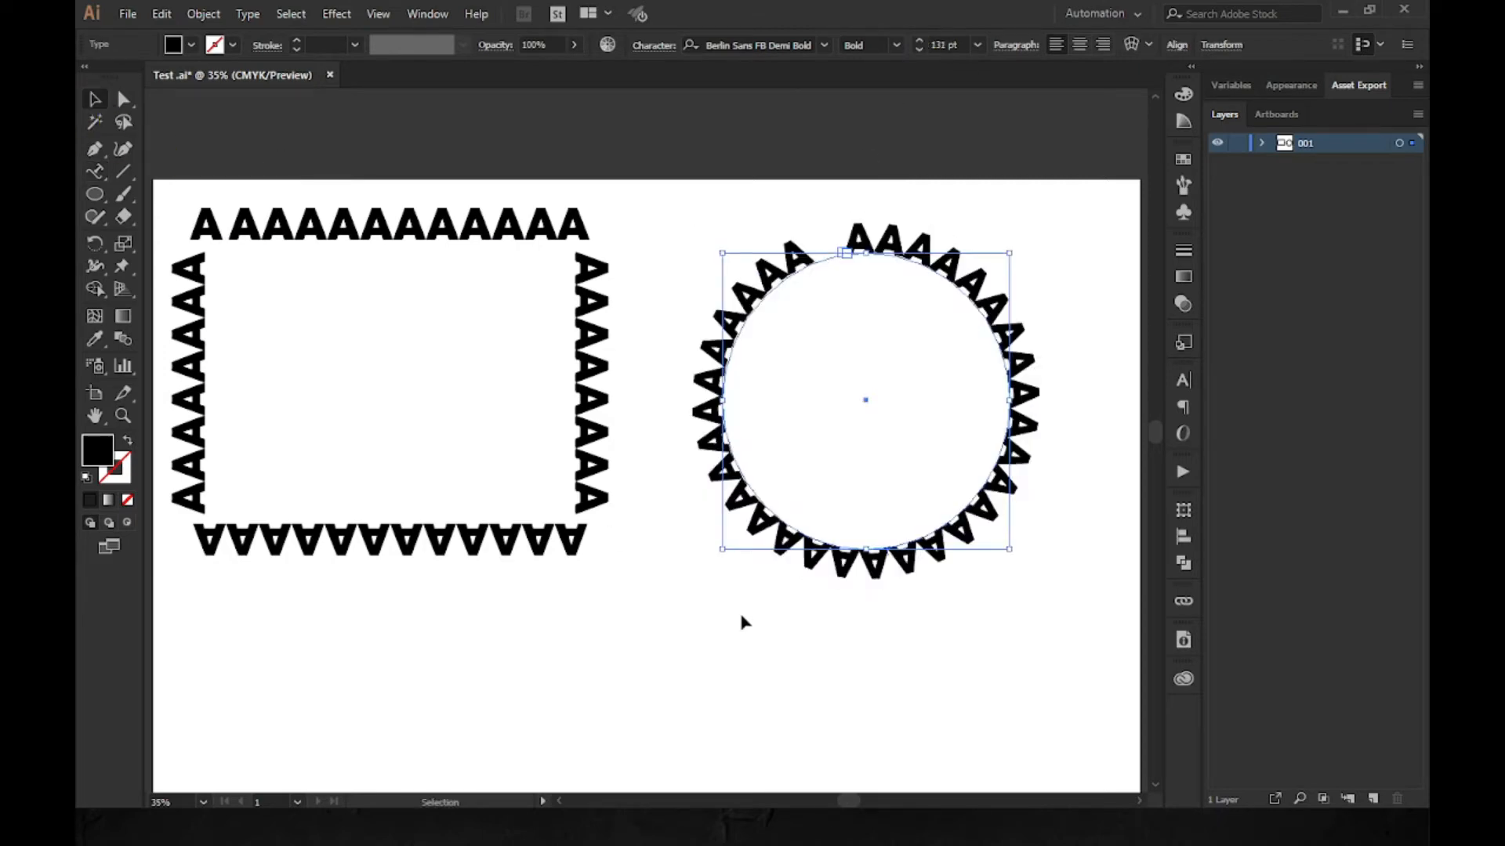
click(917, 374)
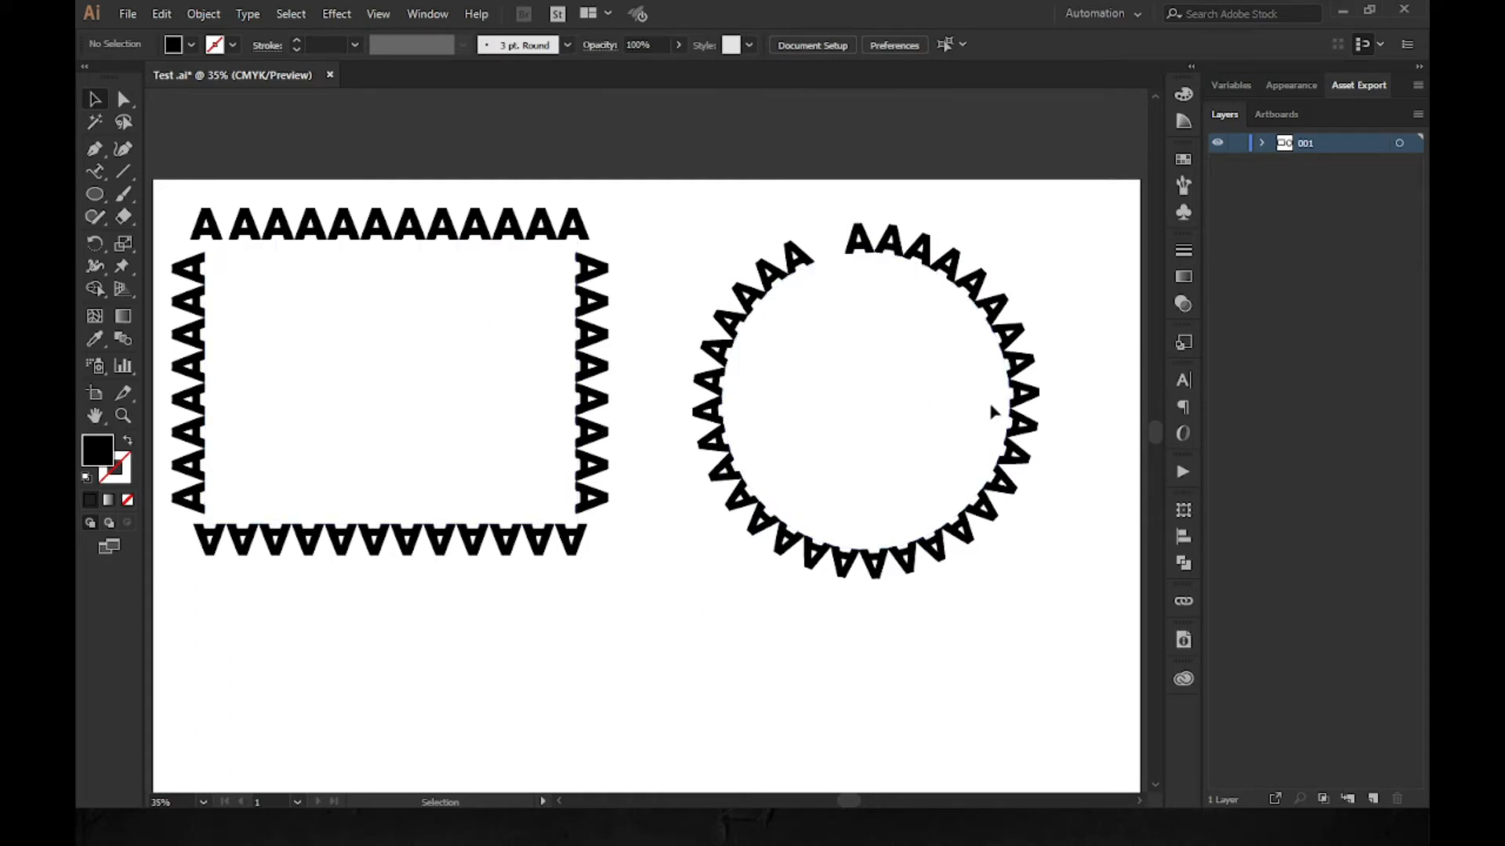
- Move the circular path text toward the upper-right corner of the artboard
drag(1006, 314, 1035, 271)
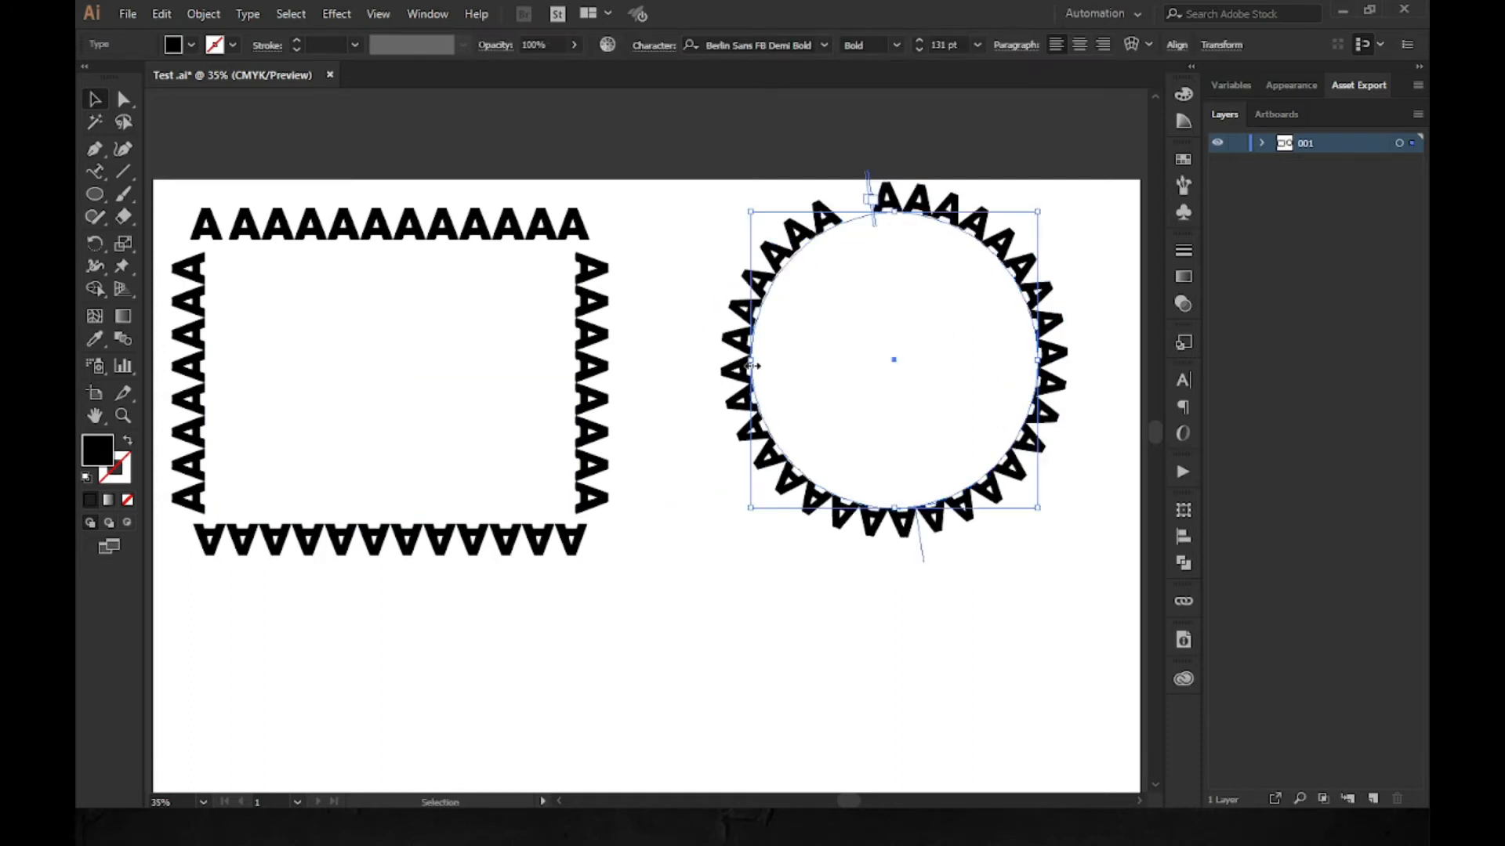
drag(752, 365, 807, 379)
click(675, 345)
- Scale down the rectangular path text toward its upper-left corner, and shrink the circular text into a smaller, flatter ellipse
click(582, 521)
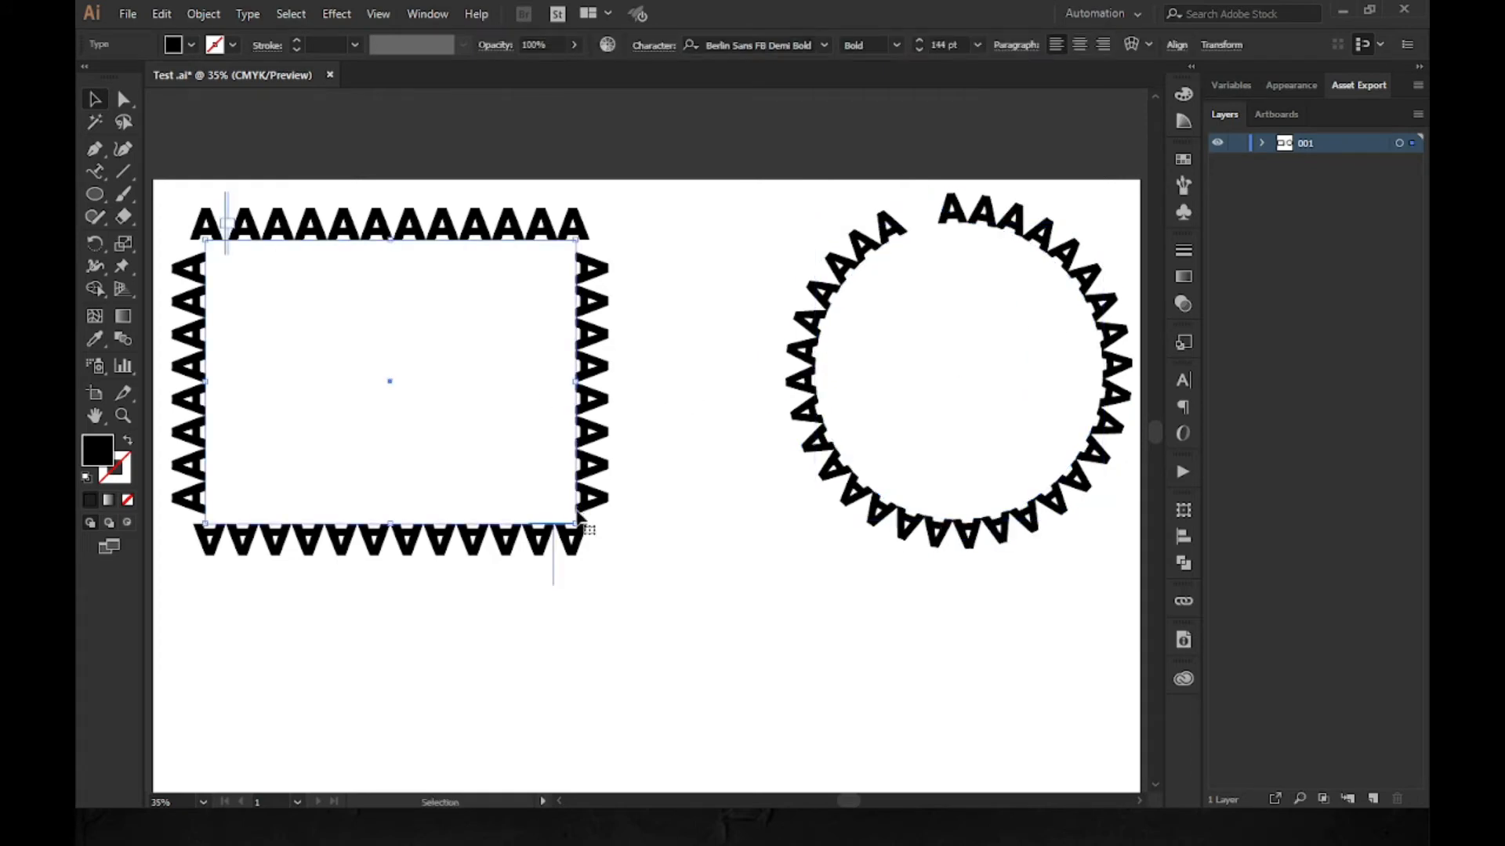
drag(580, 524, 428, 339)
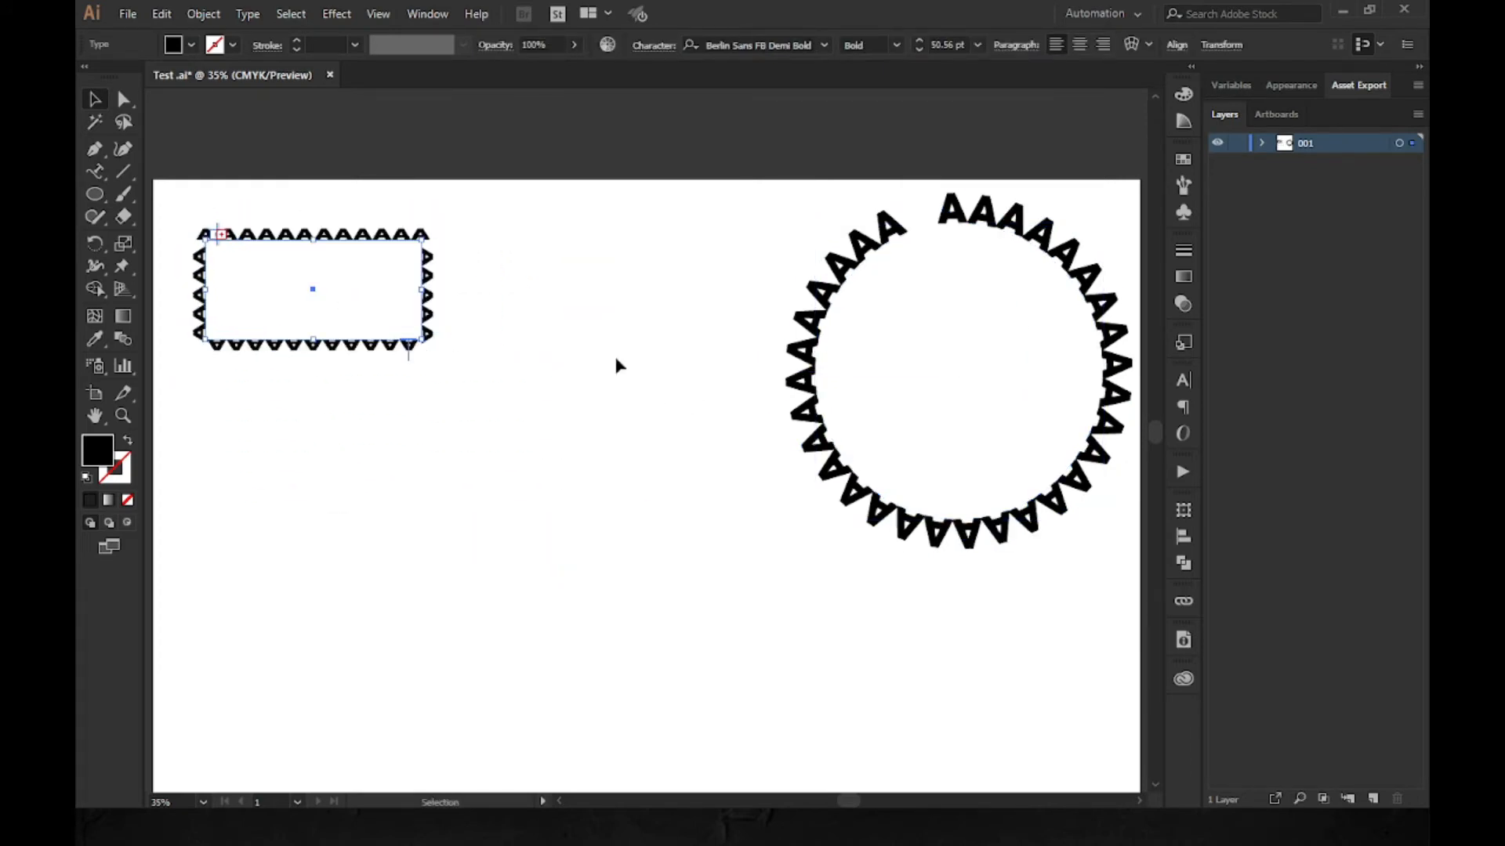
click(835, 443)
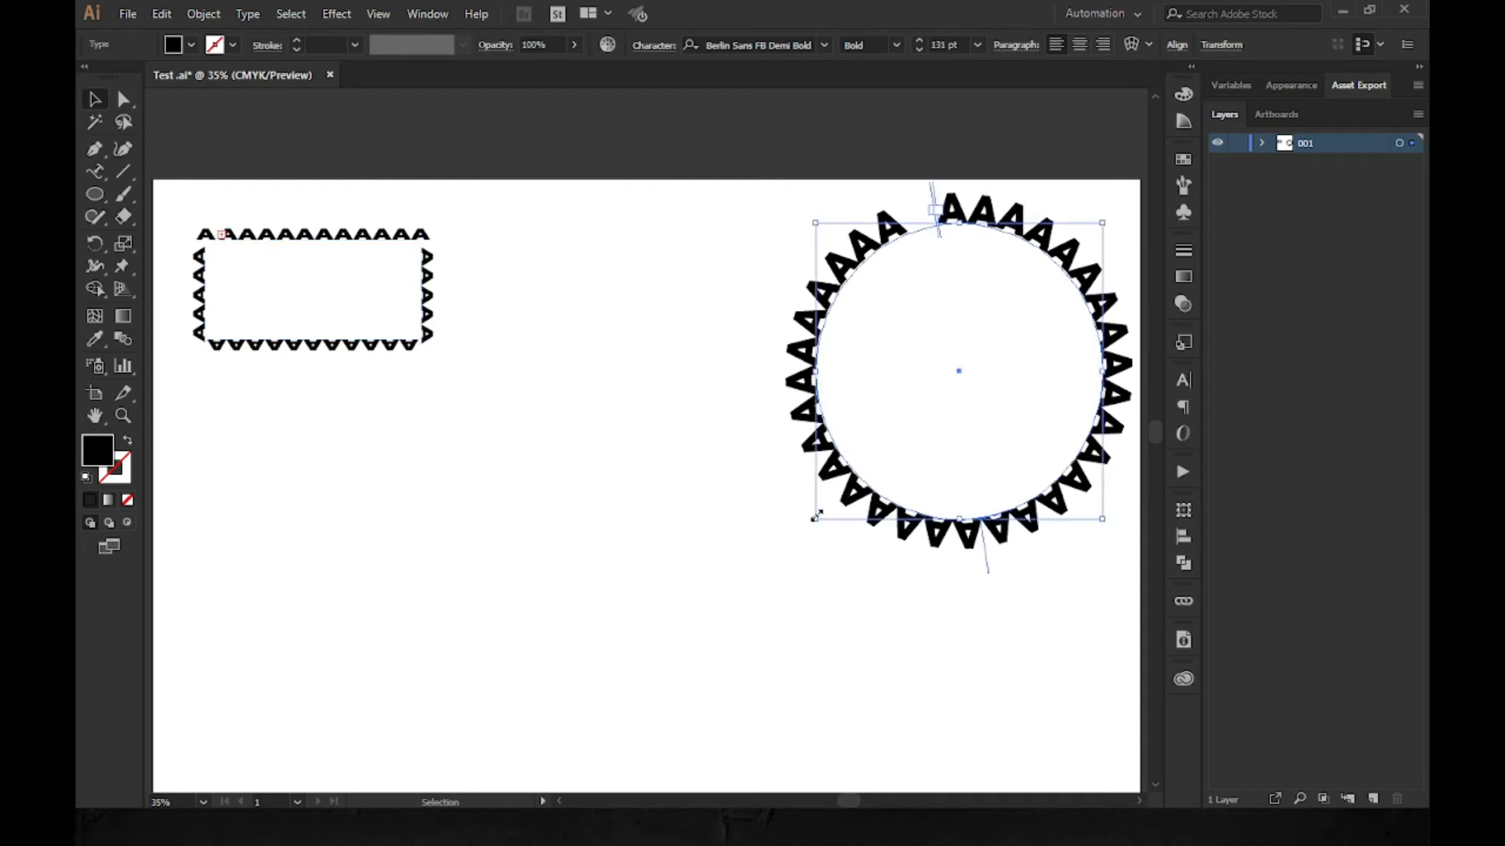
drag(817, 514, 882, 396)
click(484, 355)
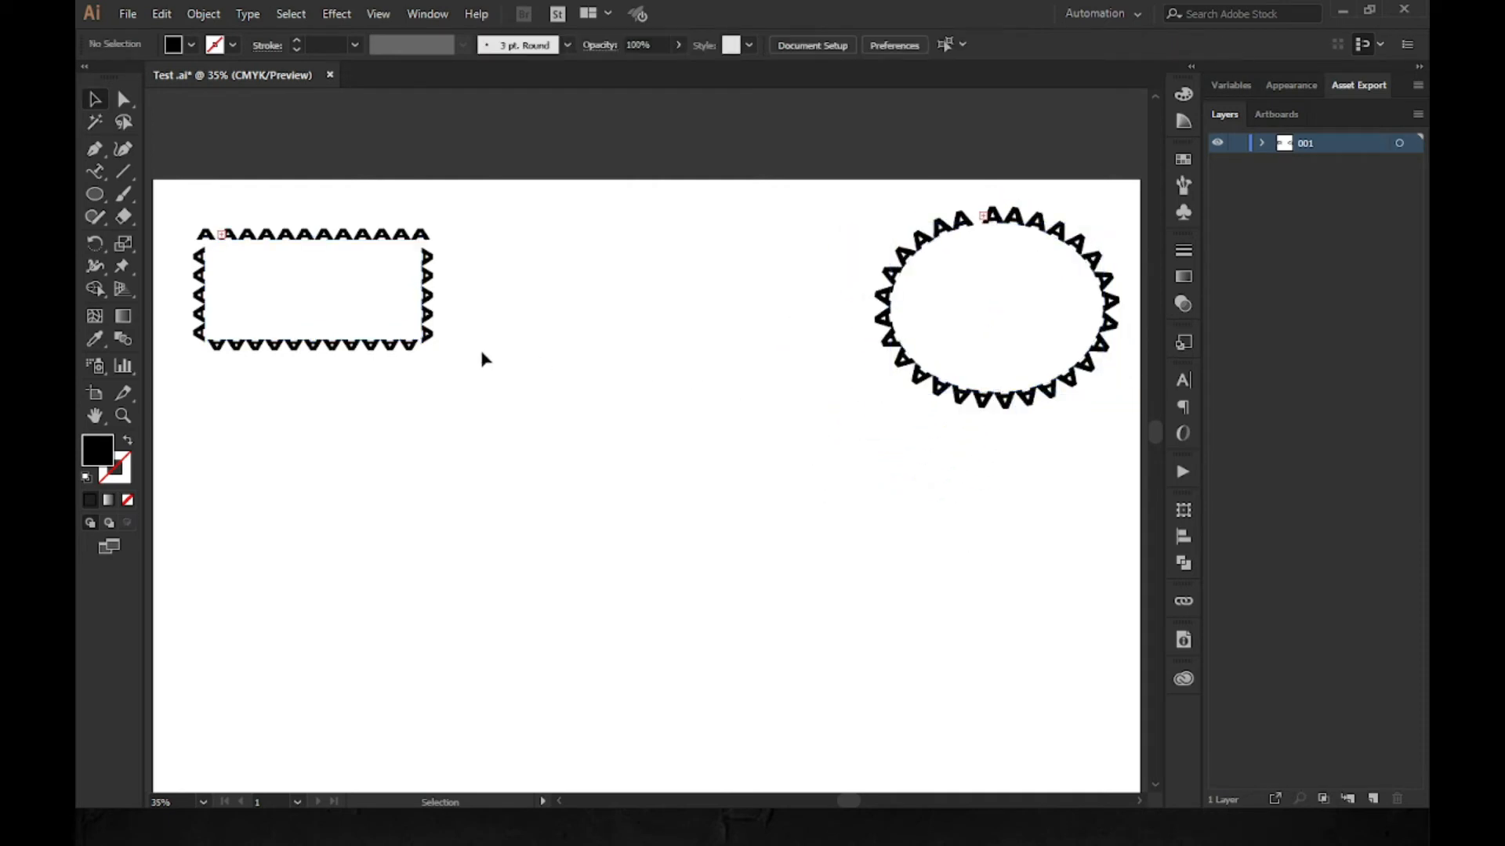
- Draw an open path with three anchor points and two straight segments in the empty lower area of the artboard using the Pen tool
click(94, 148)
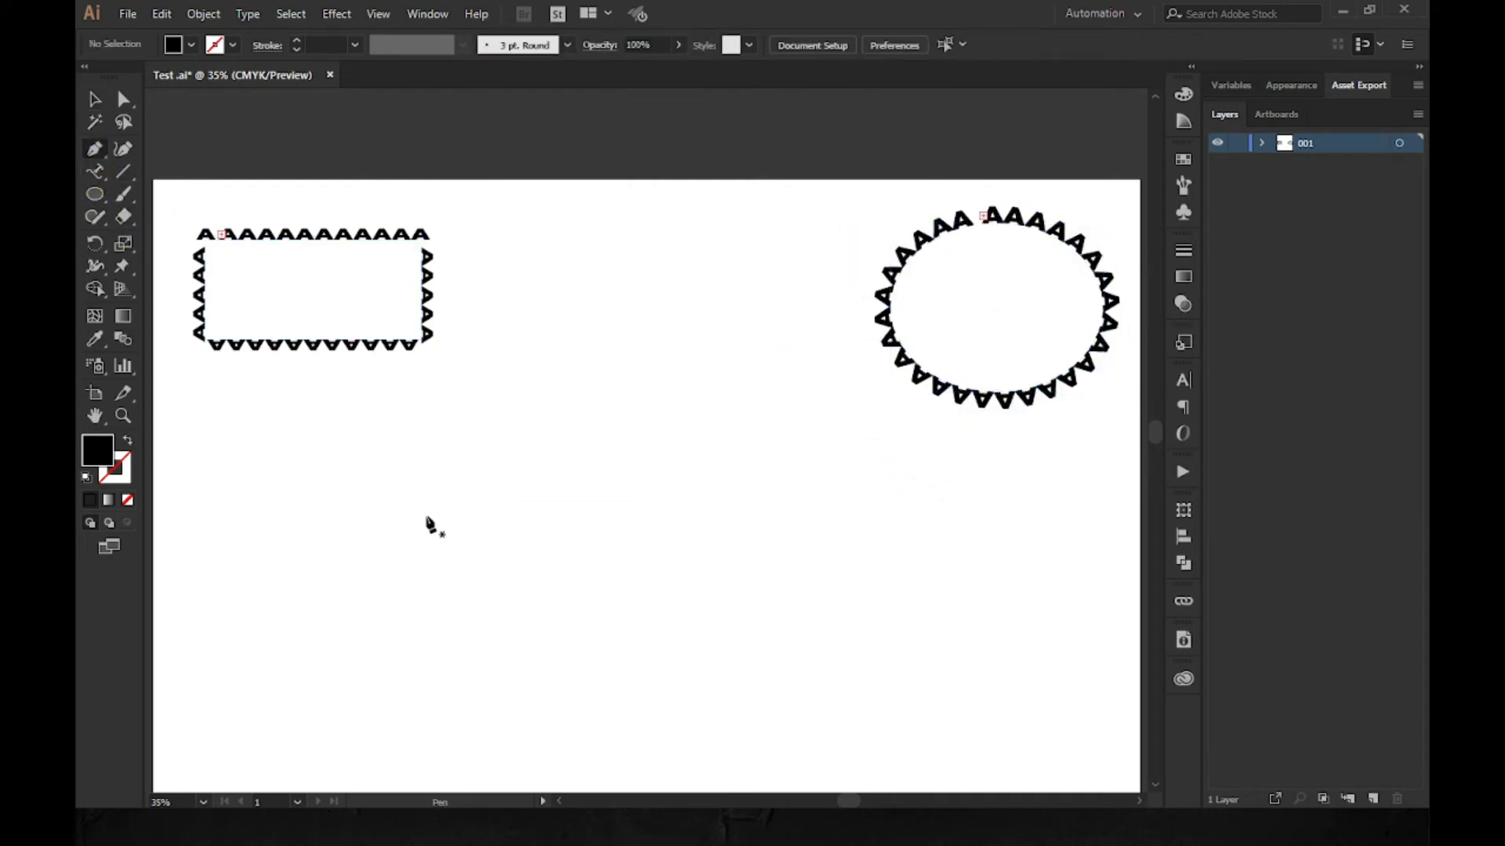
click(374, 468)
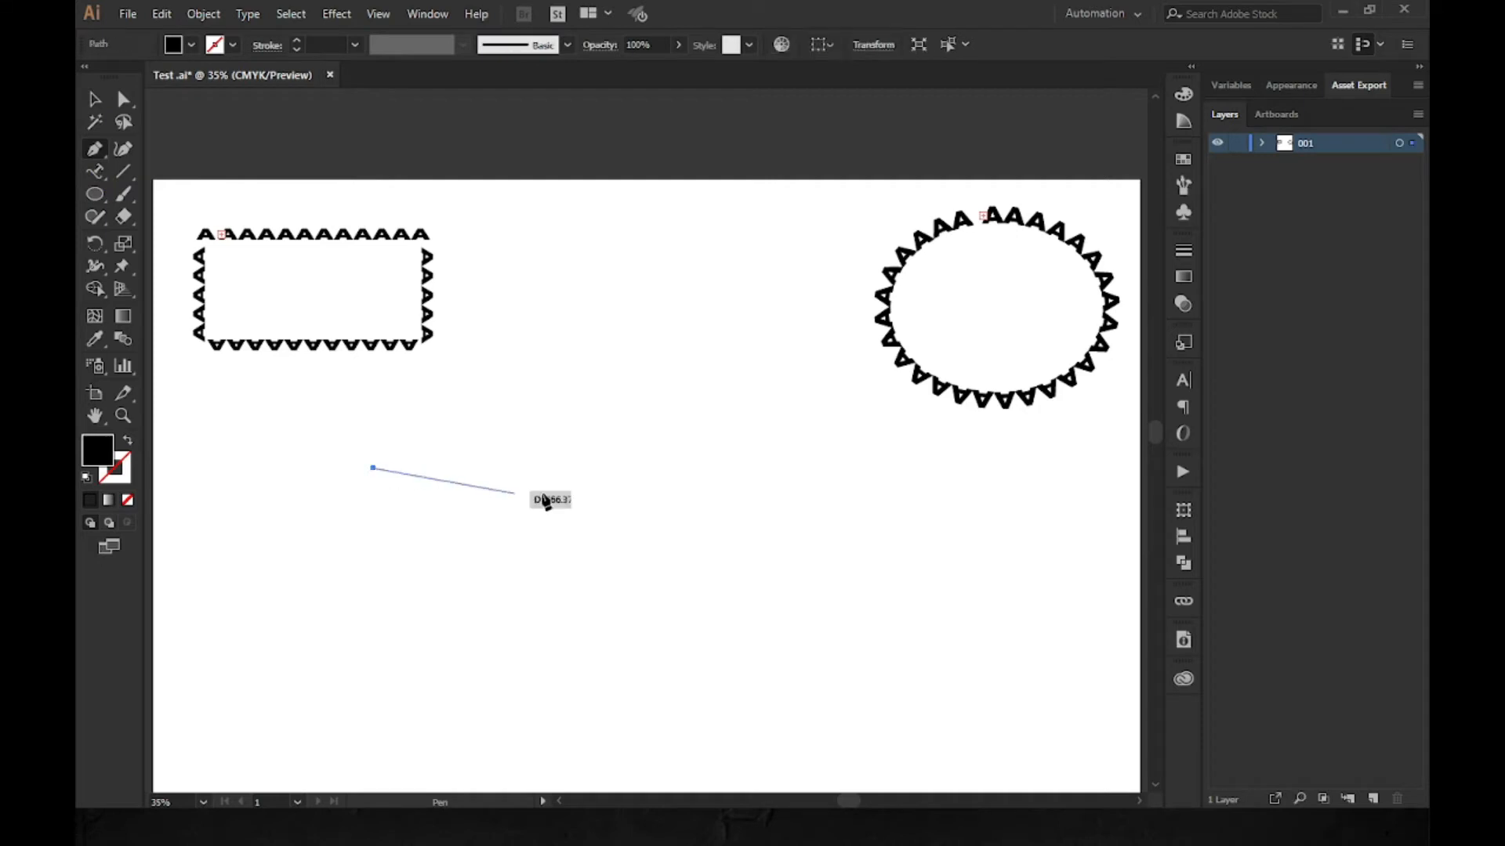
click(876, 453)
click(416, 712)
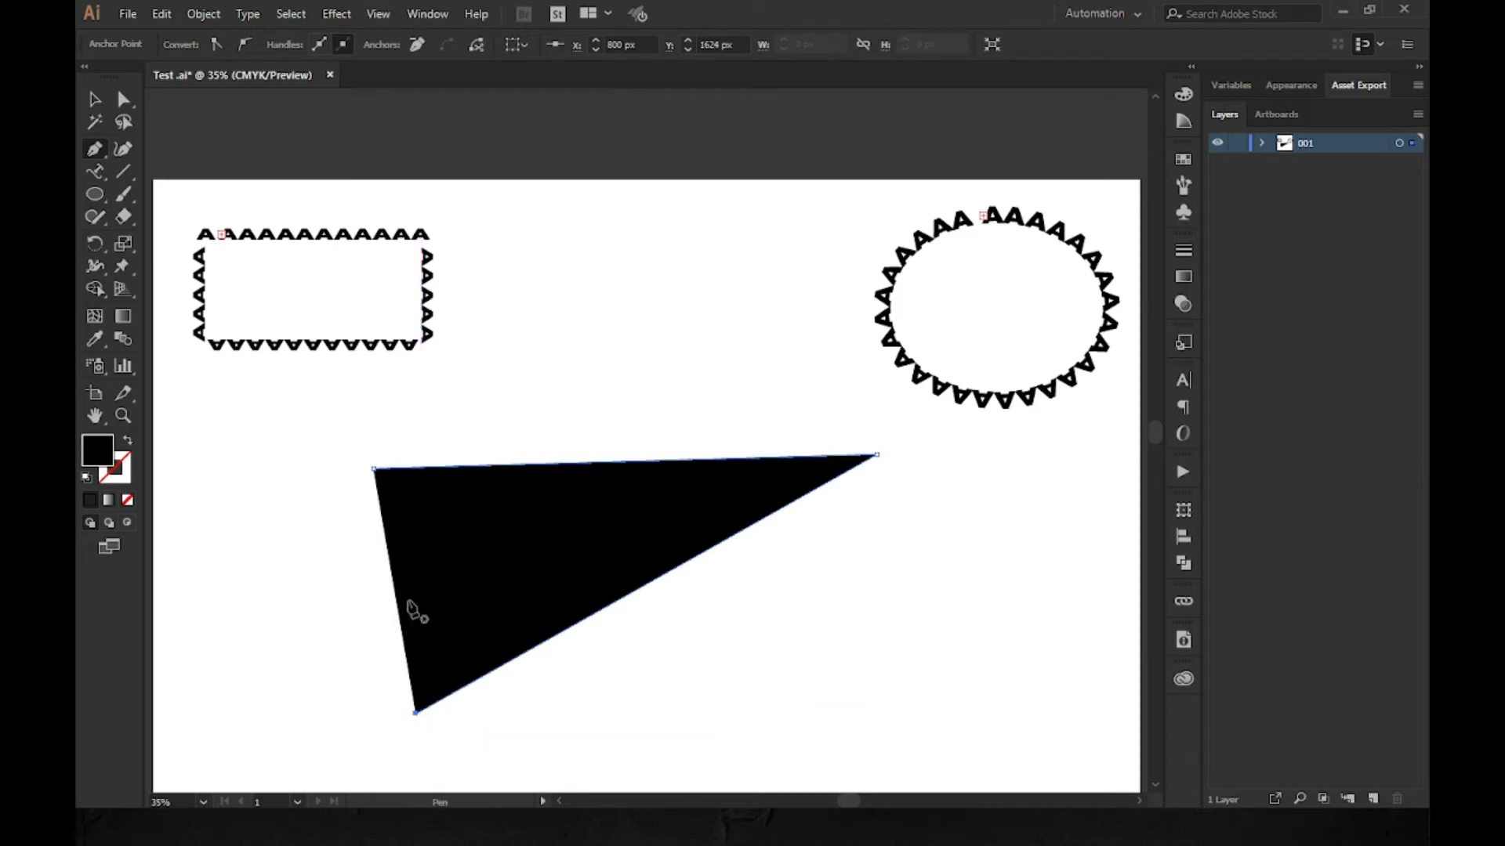
- Fill the pen-drawn path with repeated letter A using the Type on a Path Tool, starting at its upper-left anchor, and deselect it
click(98, 179)
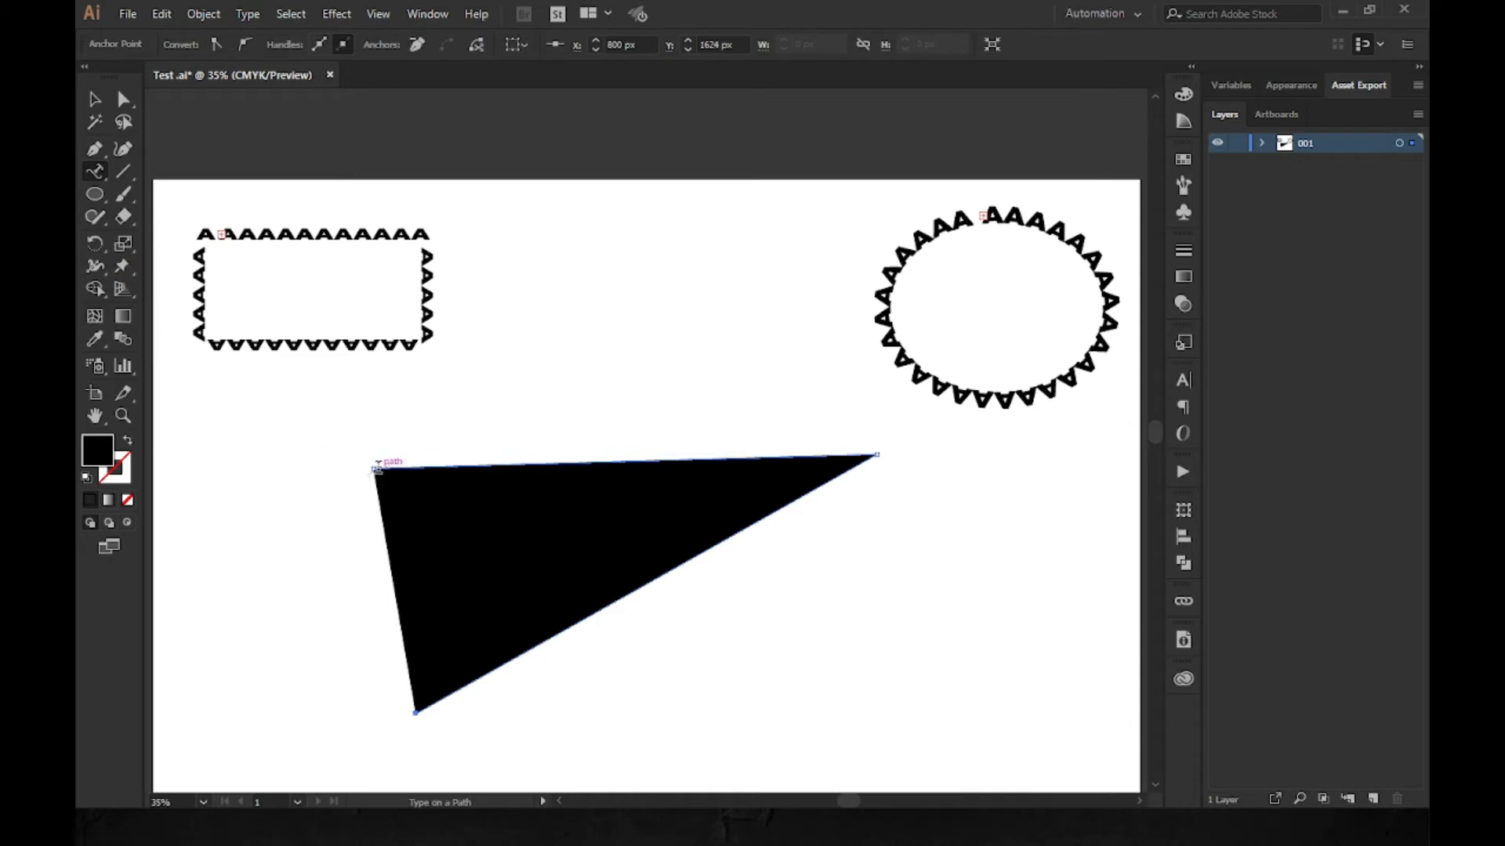
click(377, 468)
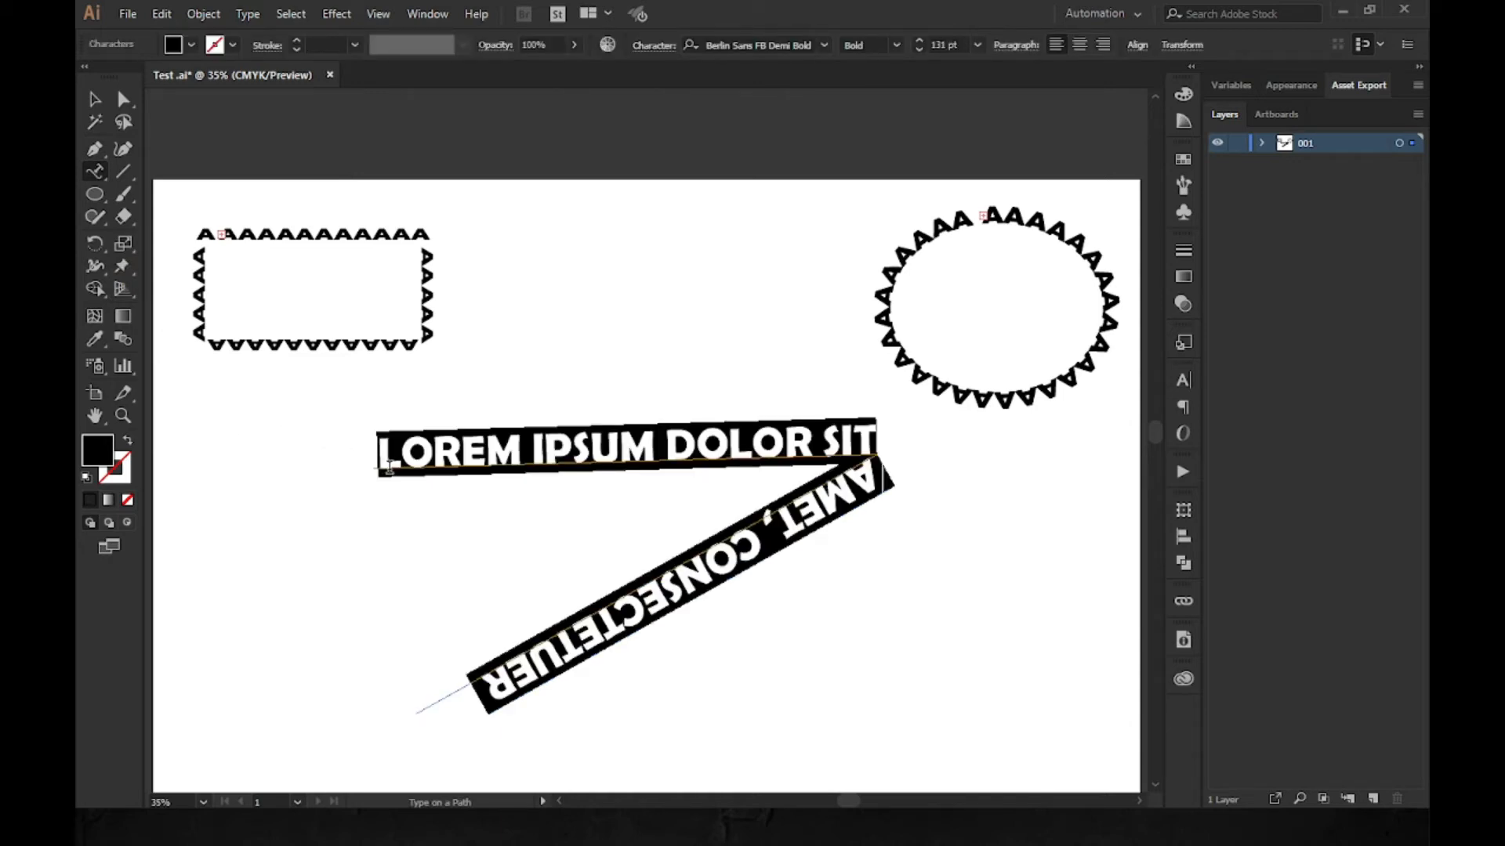
text(AAAAAAAAAAAAAAAAAAAAAAAAAAAAA)
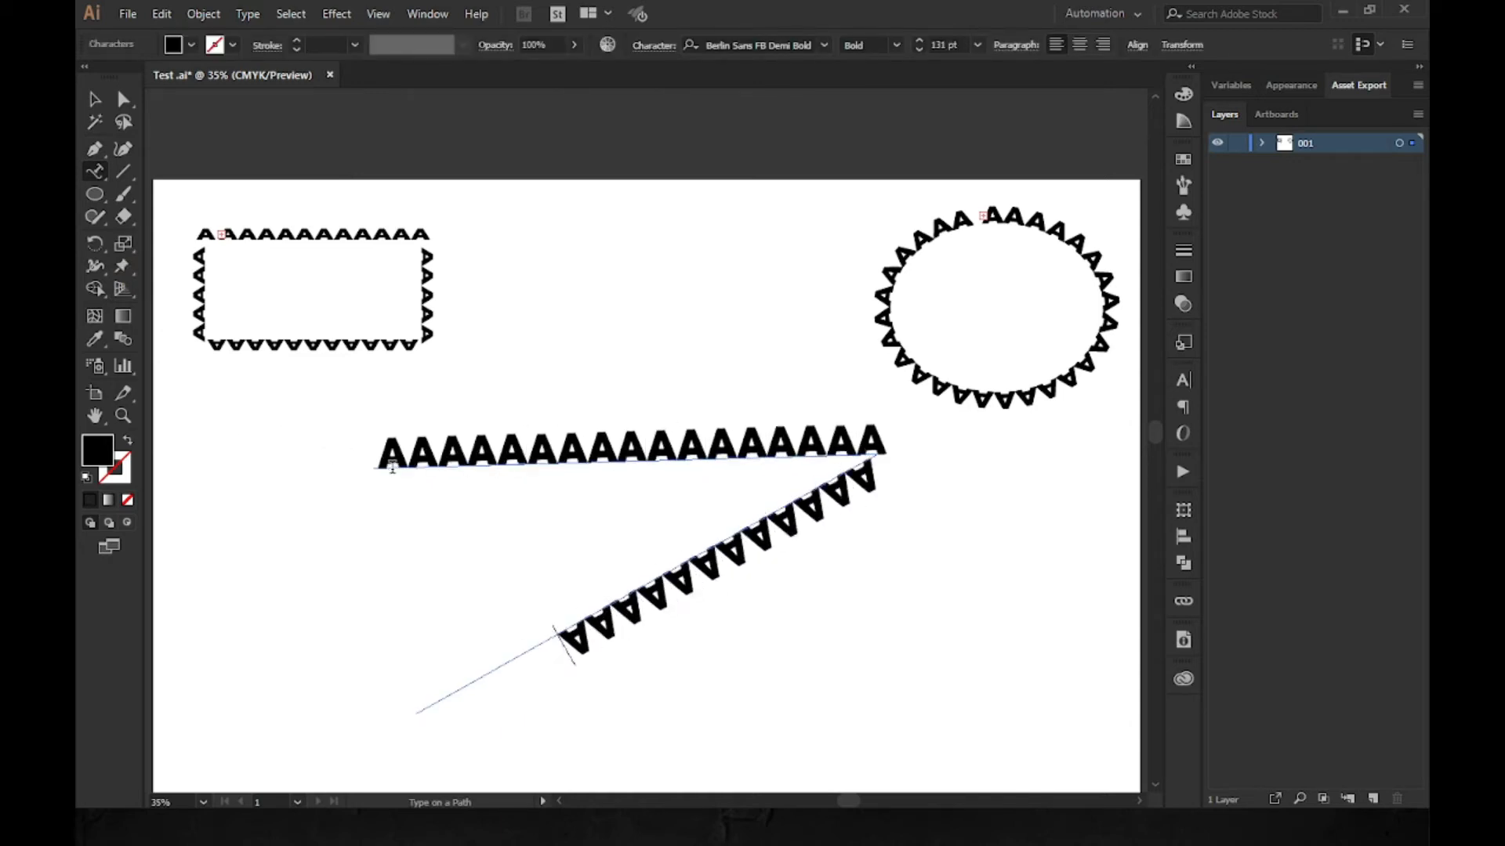
text(AAAAAAA)
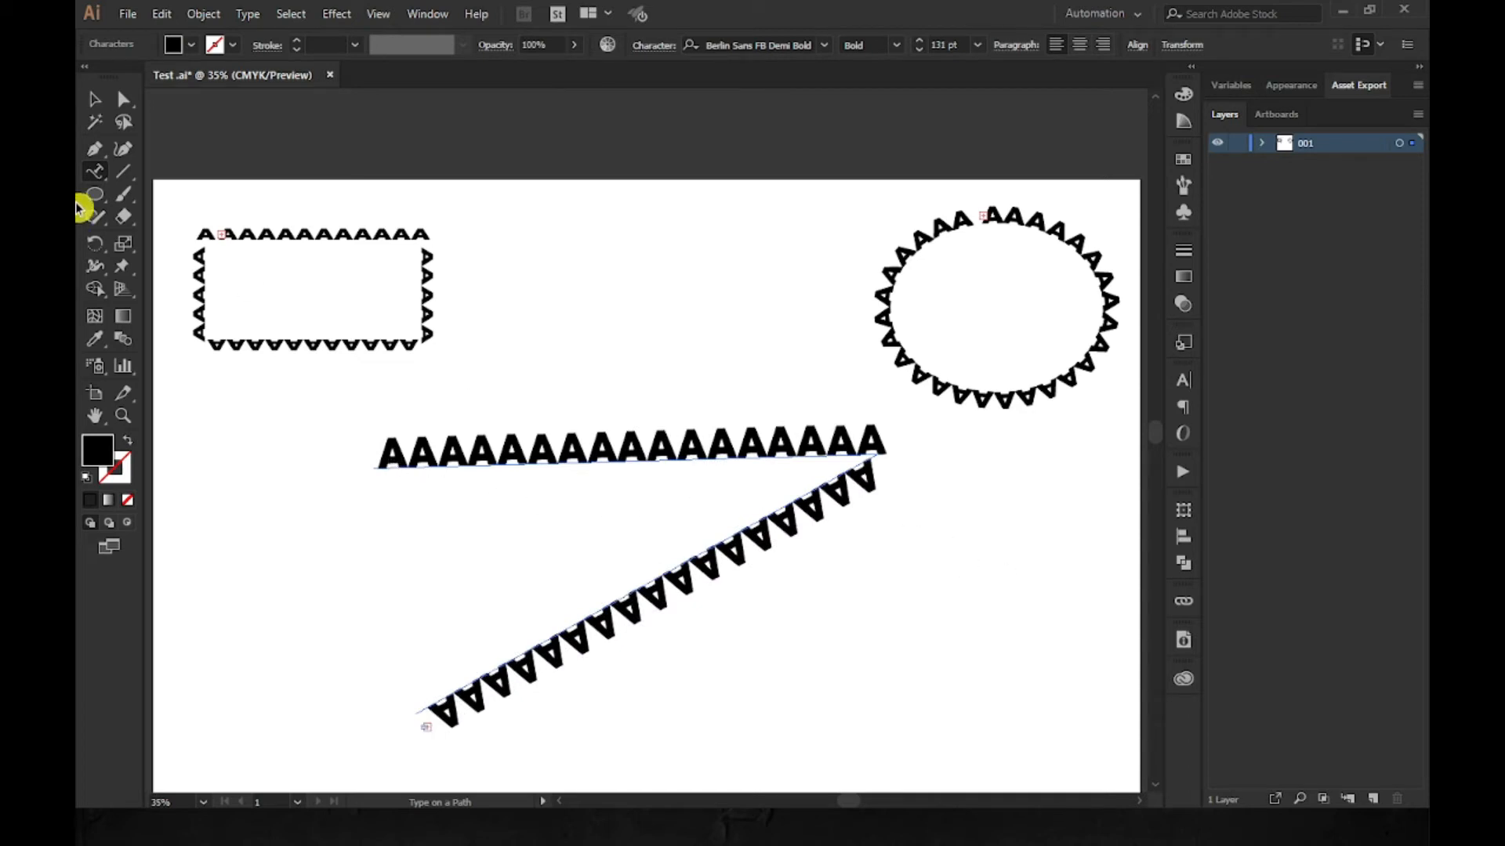
click(94, 99)
click(999, 627)
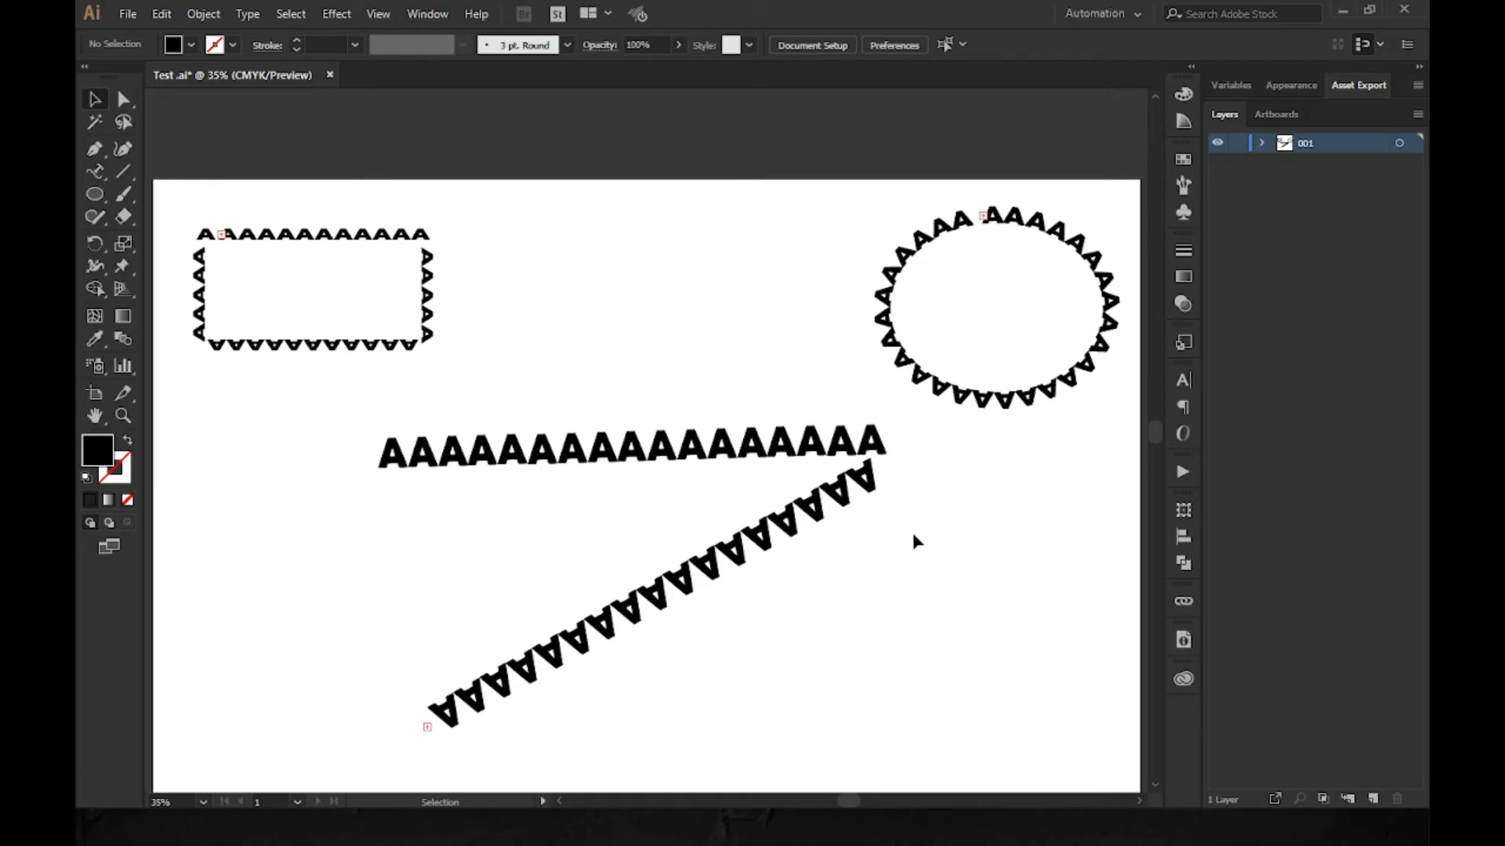
drag(777, 451, 731, 406)
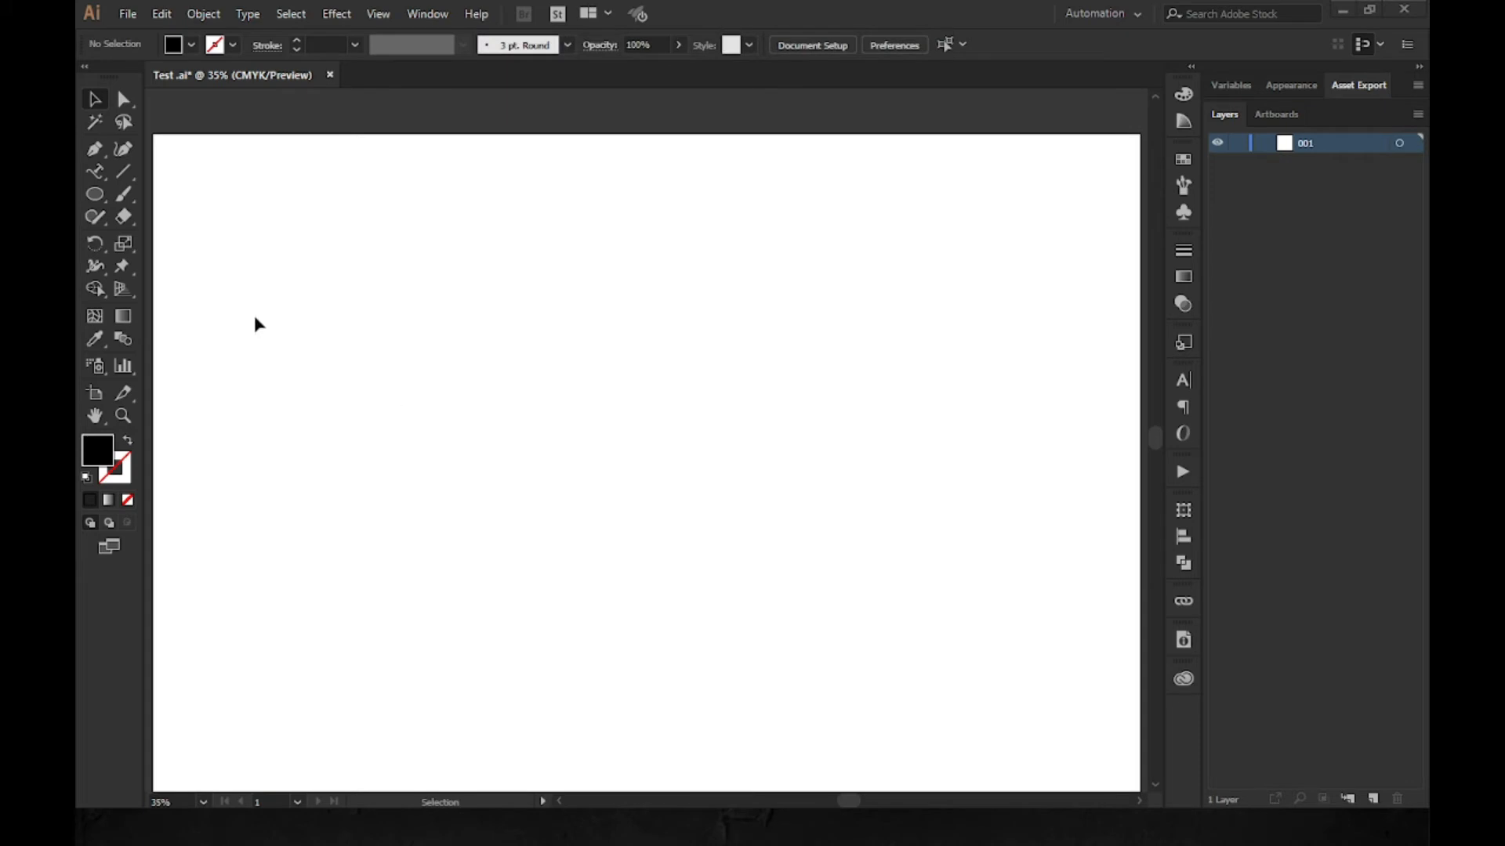
- Place a column of ten letter A characters in the upper-left area of the empty artboard using the Vertical Type Tool
click(113, 206)
drag(92, 173, 249, 243)
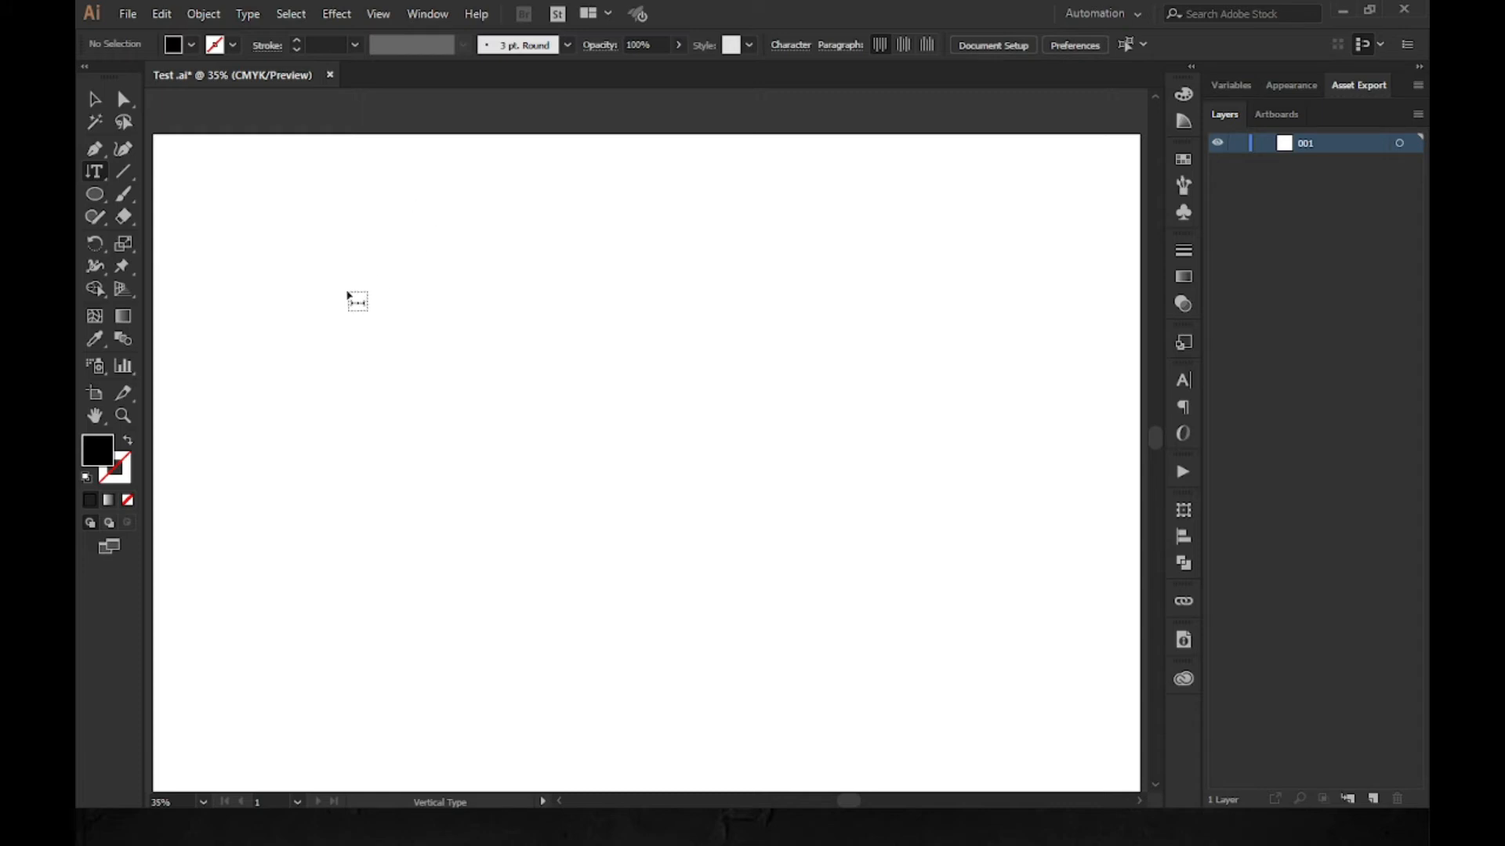
click(444, 222)
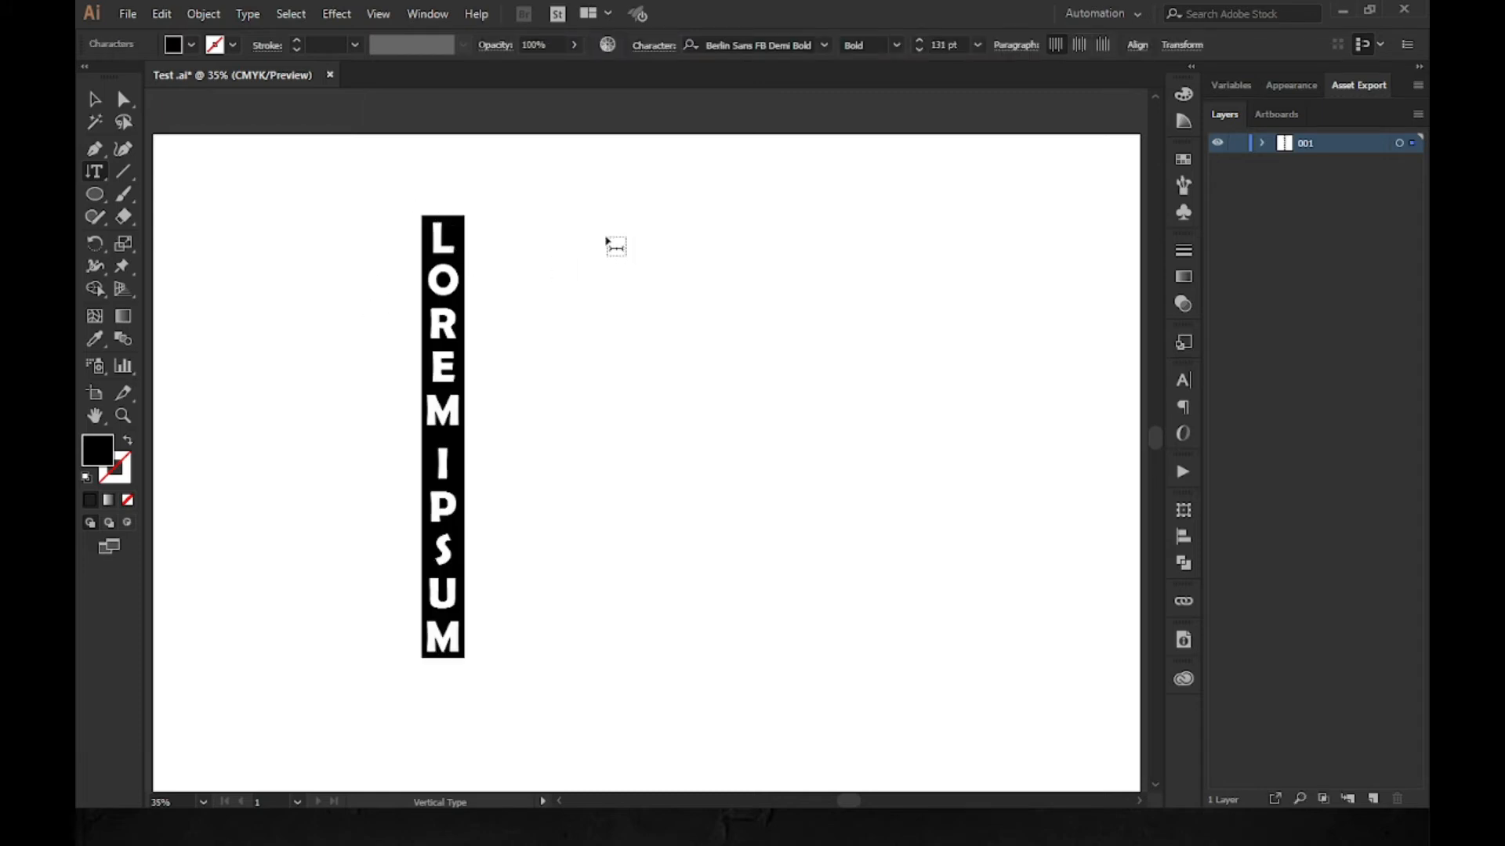
text(AAAAAAAAAA)
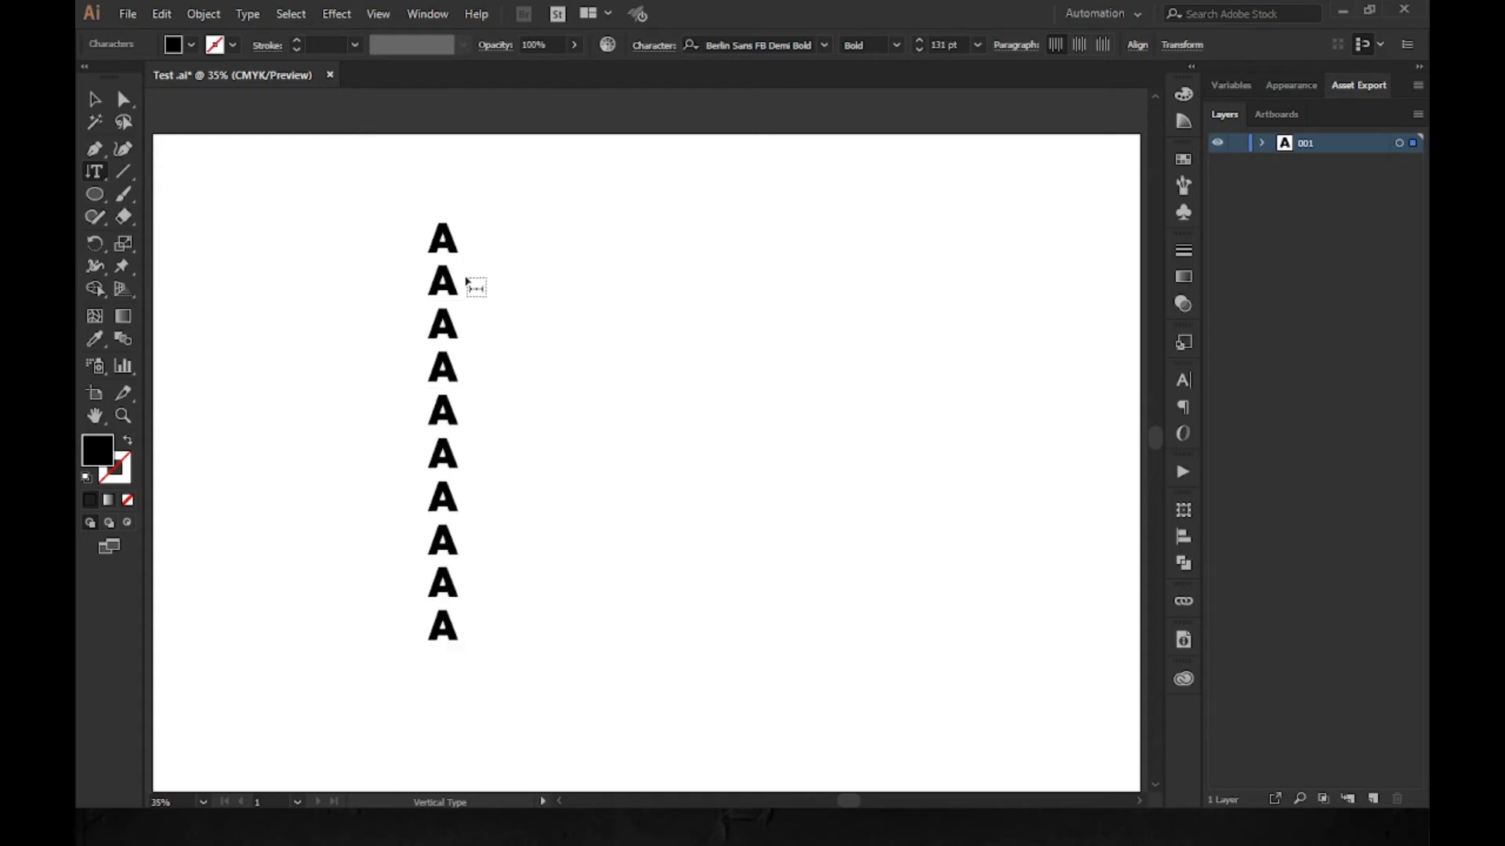
- Add FFF to the vertical text and erase all of its letters
text(FFF)
key(BackSpace)
key(BackSpace)
key(BackSpace)
key(BackSpace)
key(BackSpace)
key(BackSpace)
key(BackSpace)
key(BackSpace)
key(BackSpace)
key(BackSpace)
key(BackSpace)
key(BackSpace)
key(BackSpace)
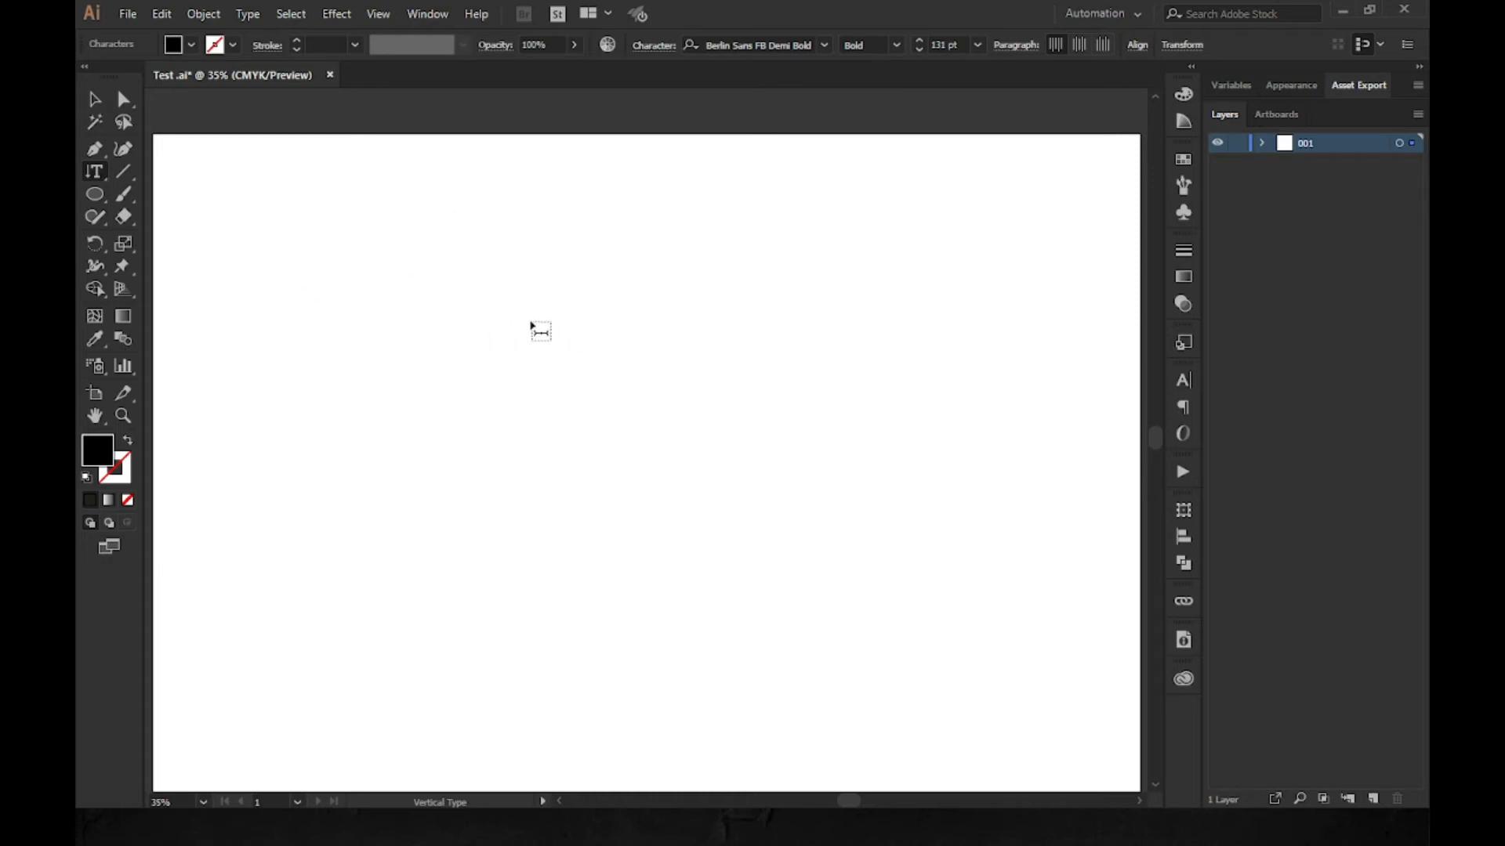
- Enter DDDDFGGGDD as the vertical text and clear it from the artboard
text(DDDDFG)
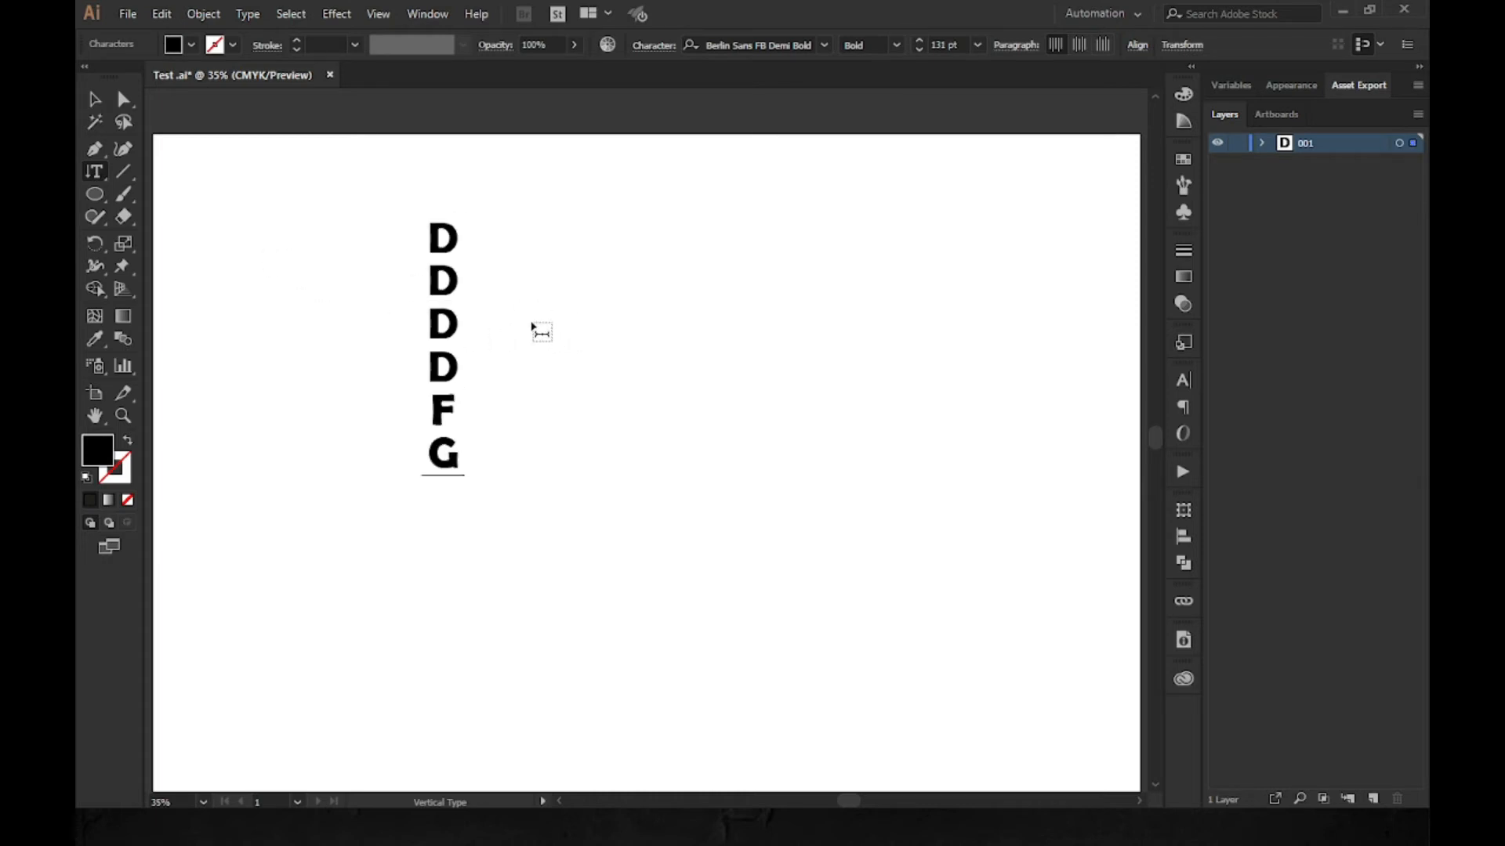
text(GGDD)
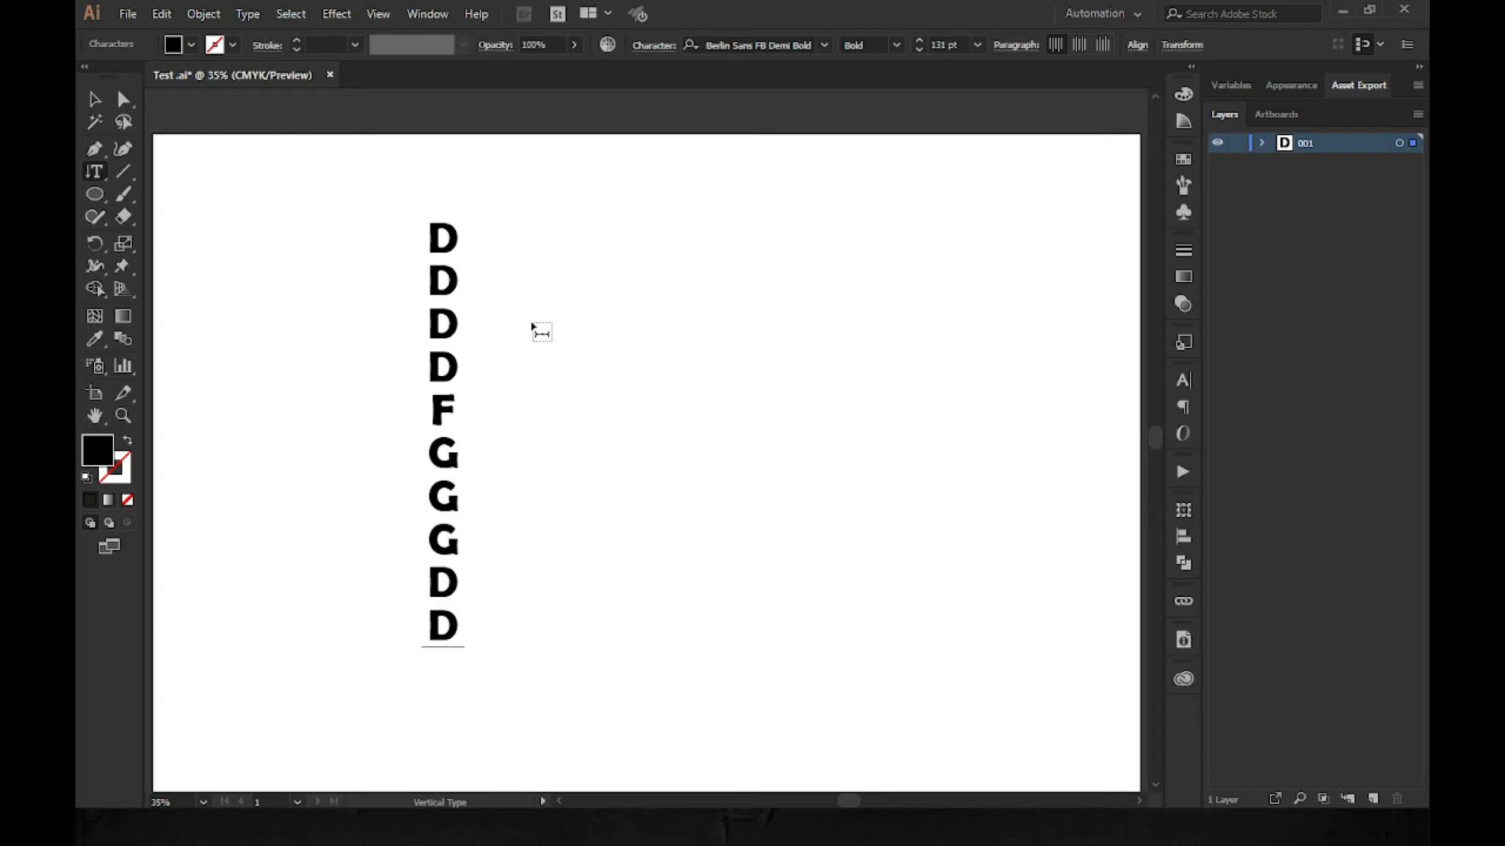
key(BackSpace)
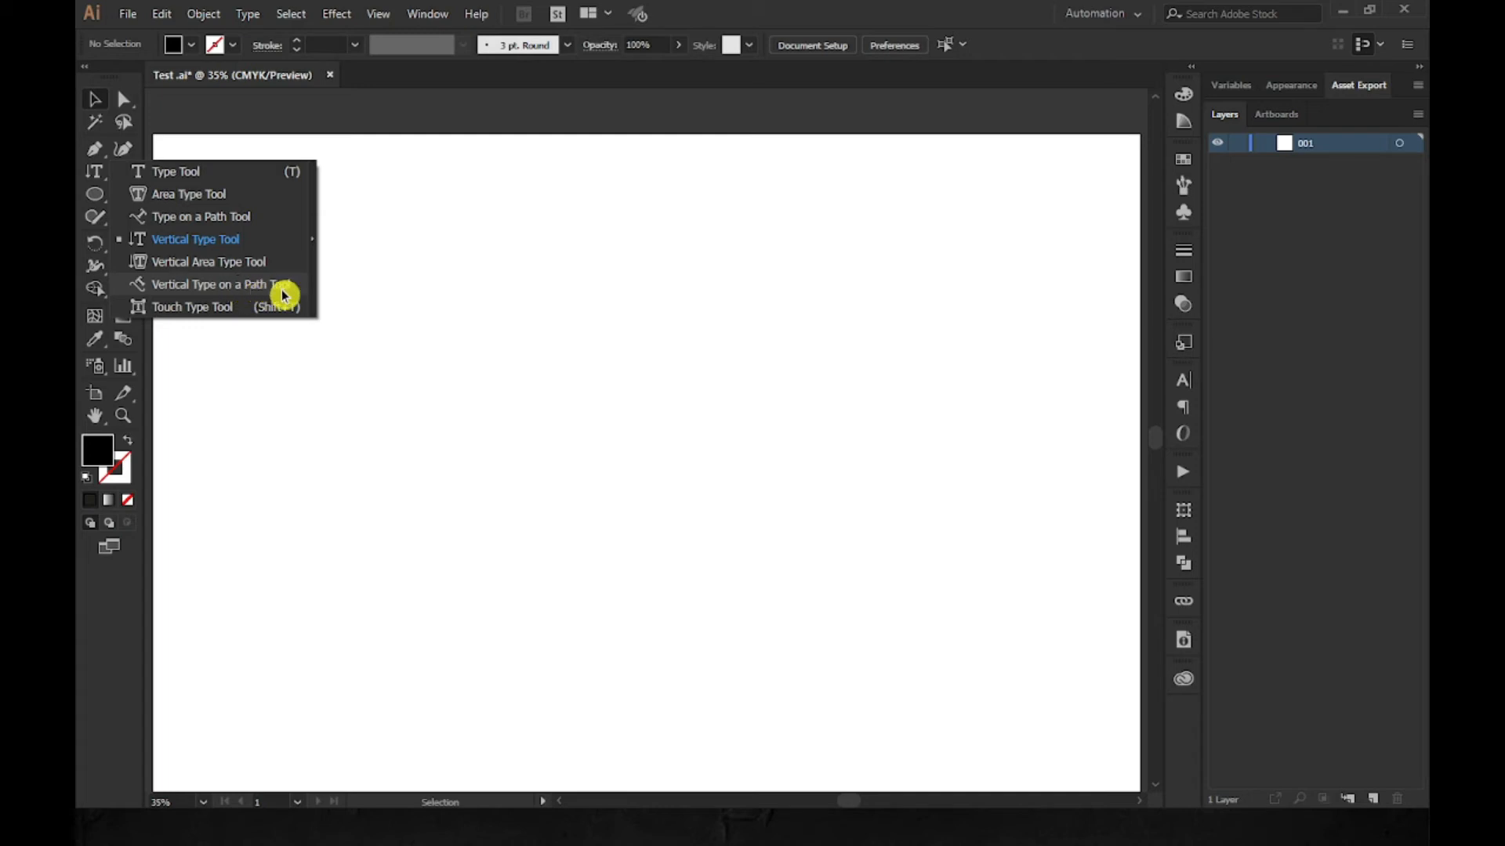
- Draw a large rectangle in the middle of the artboard and convert it to vertical path text starting near its upper-left corner
click(485, 305)
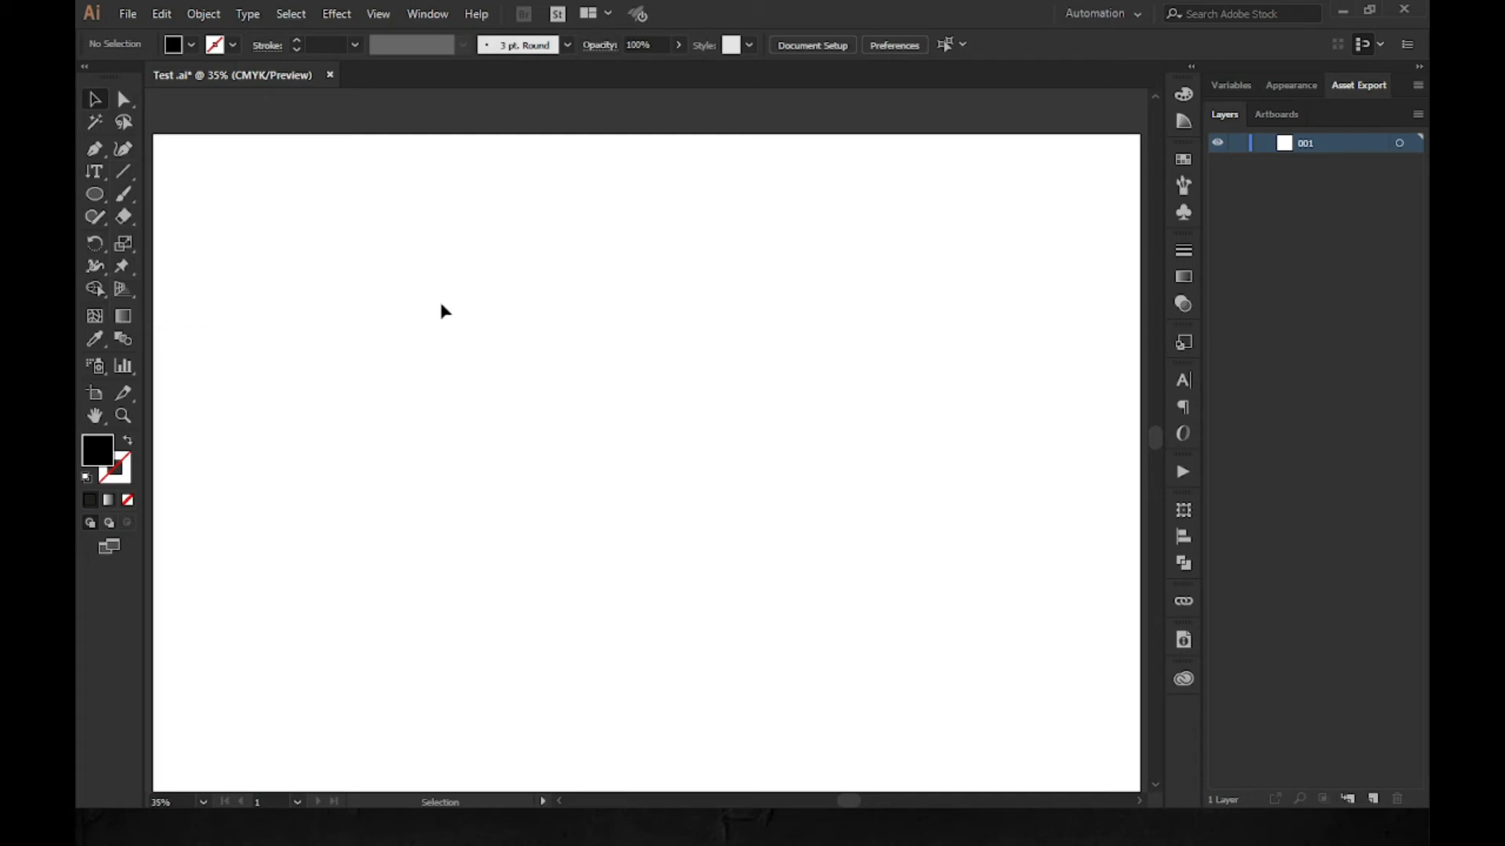
drag(102, 203, 102, 205)
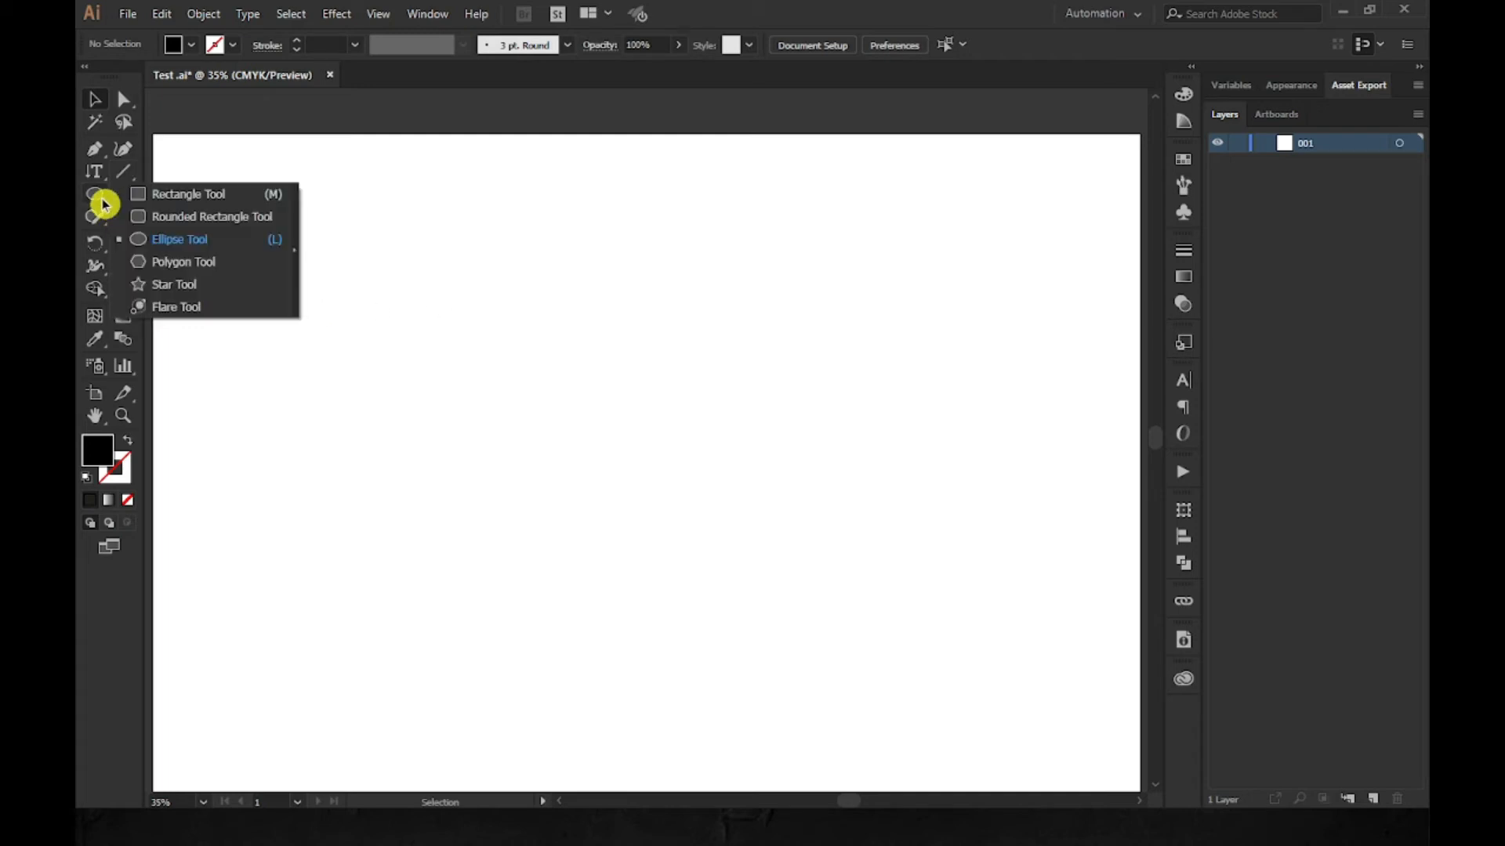
click(175, 198)
drag(319, 251, 893, 612)
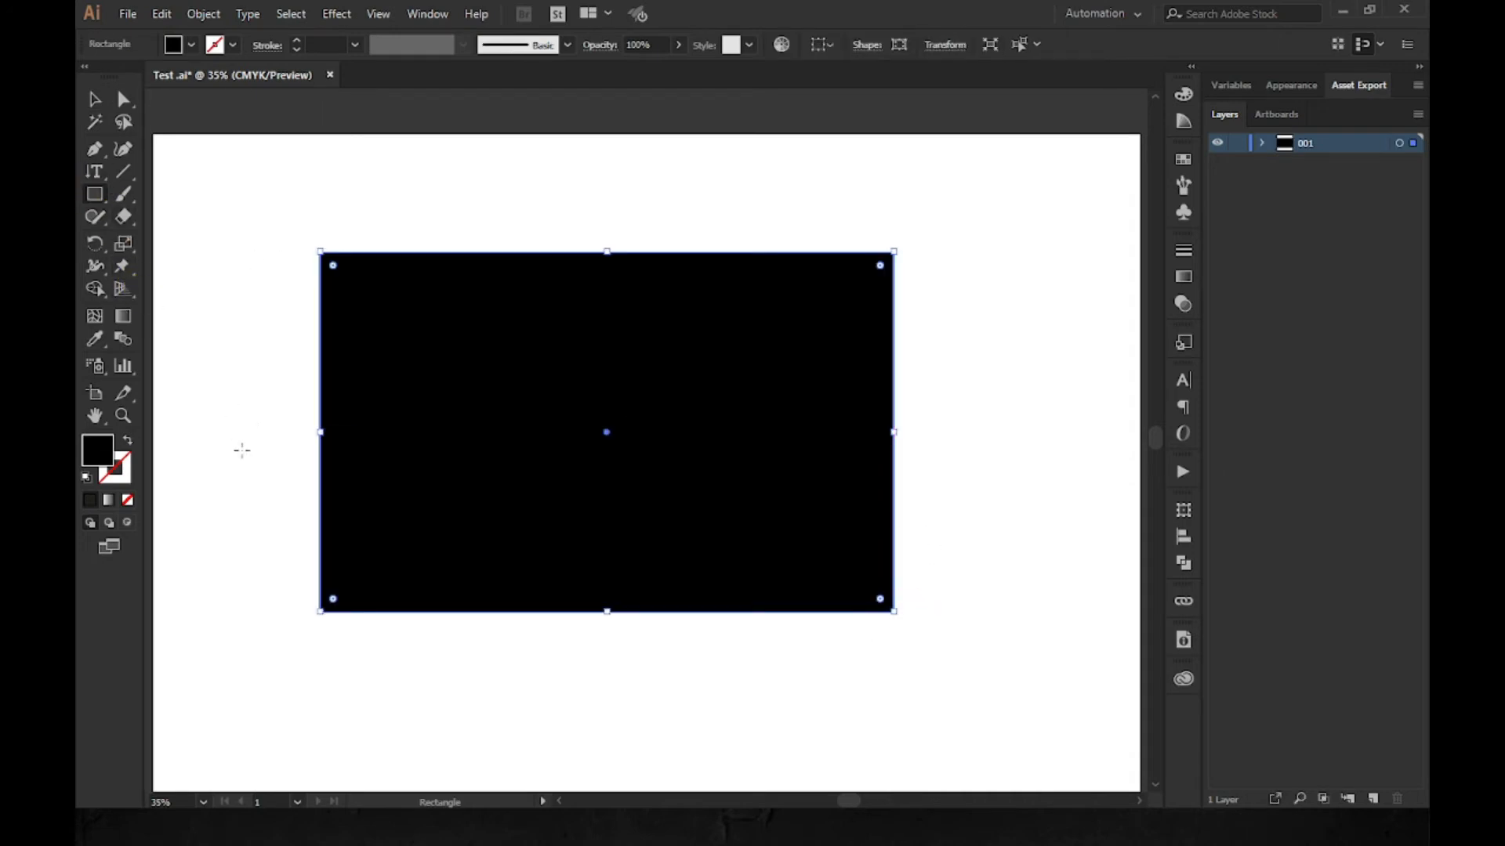
drag(95, 173, 192, 288)
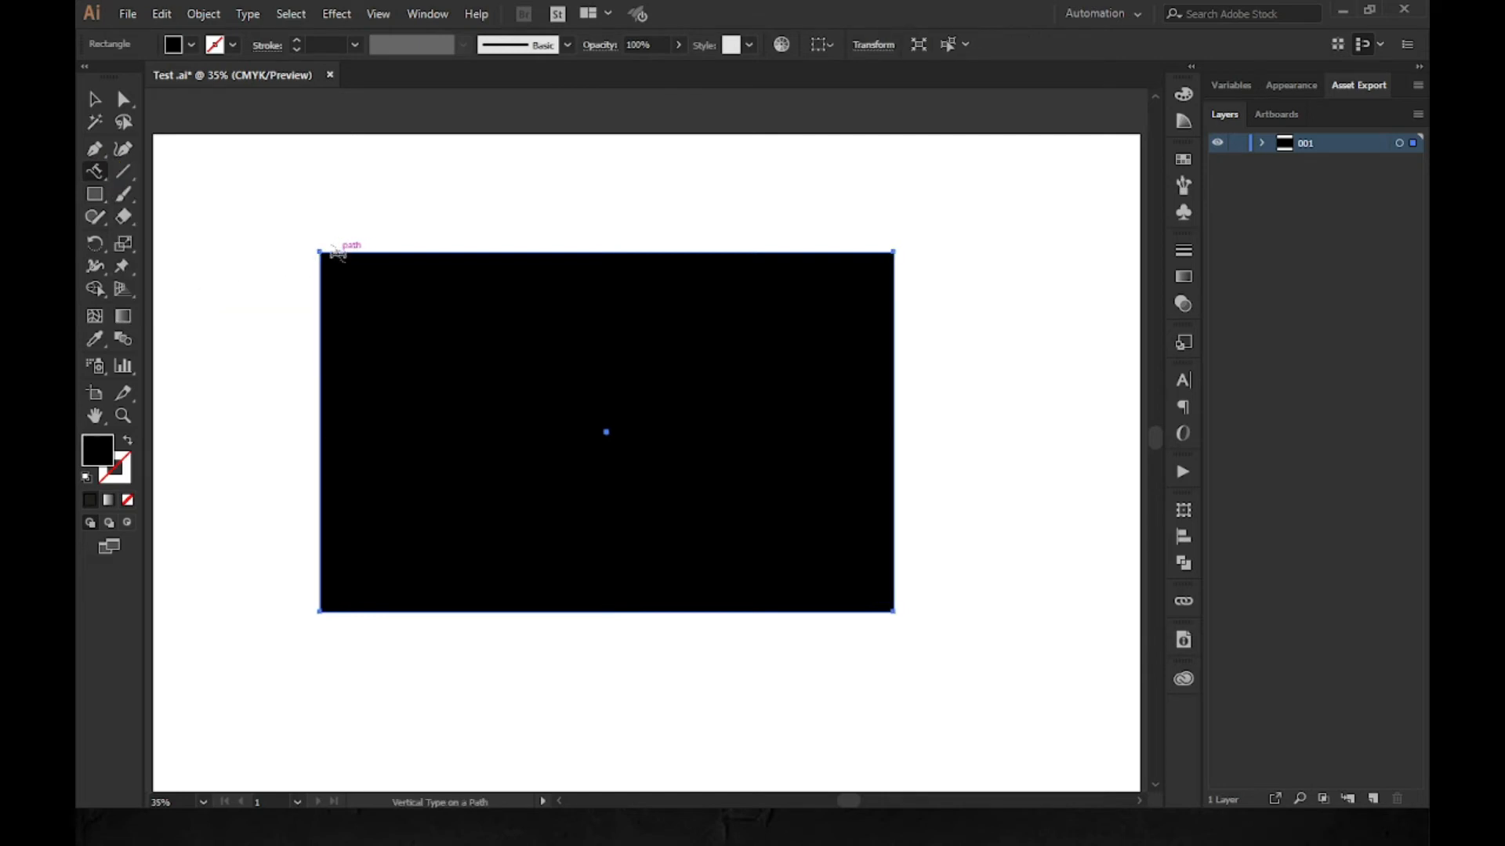
click(337, 252)
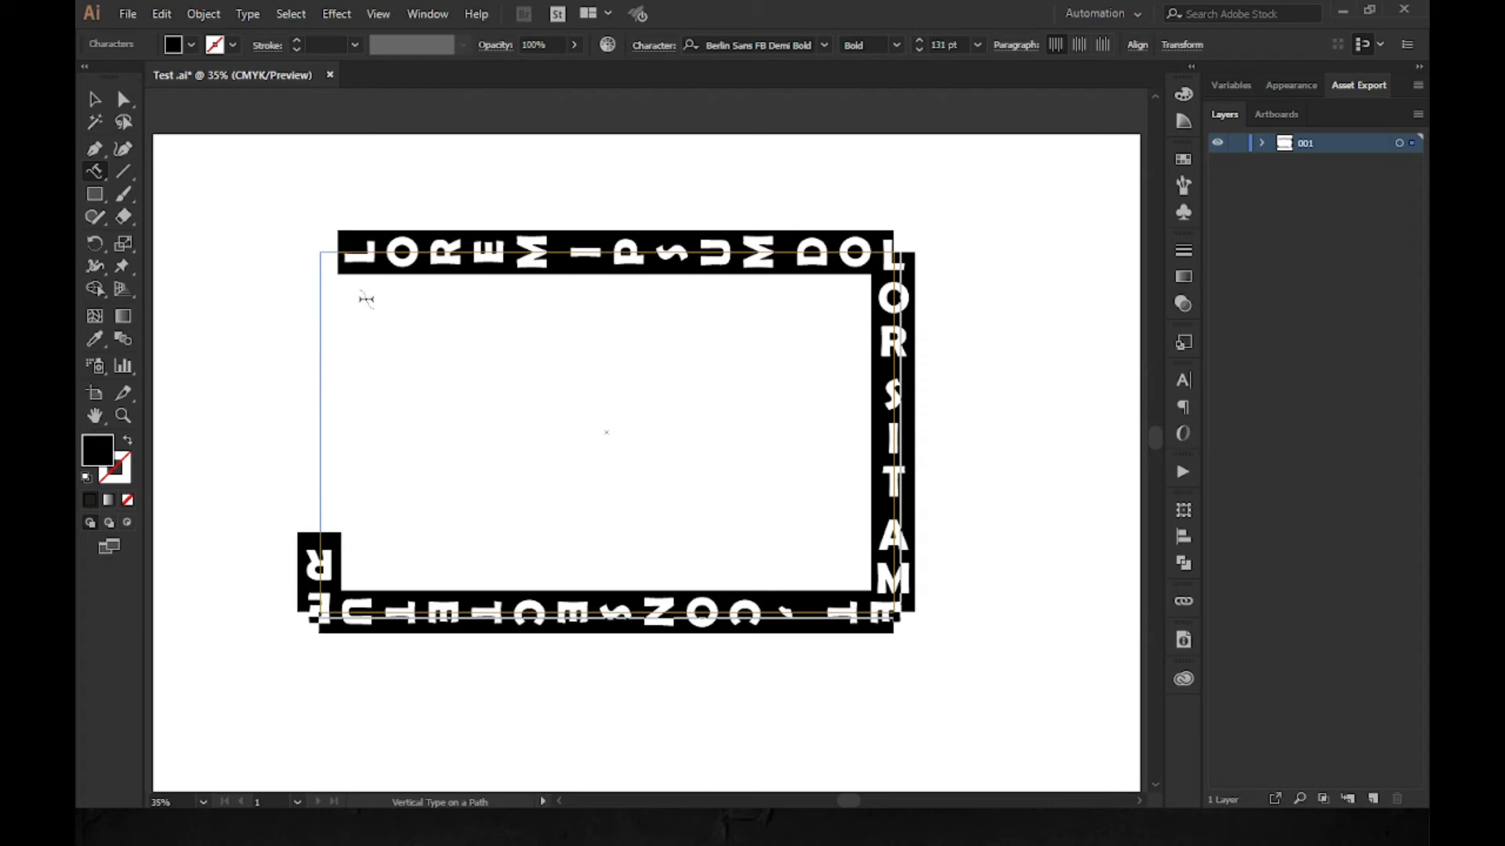
text(FFFFFFFFF)
key(BackSpace)
key(BackSpace)
key(BackSpace)
key(BackSpace)
key(BackSpace)
key(BackSpace)
key(BackSpace)
key(BackSpace)
key(BackSpace)
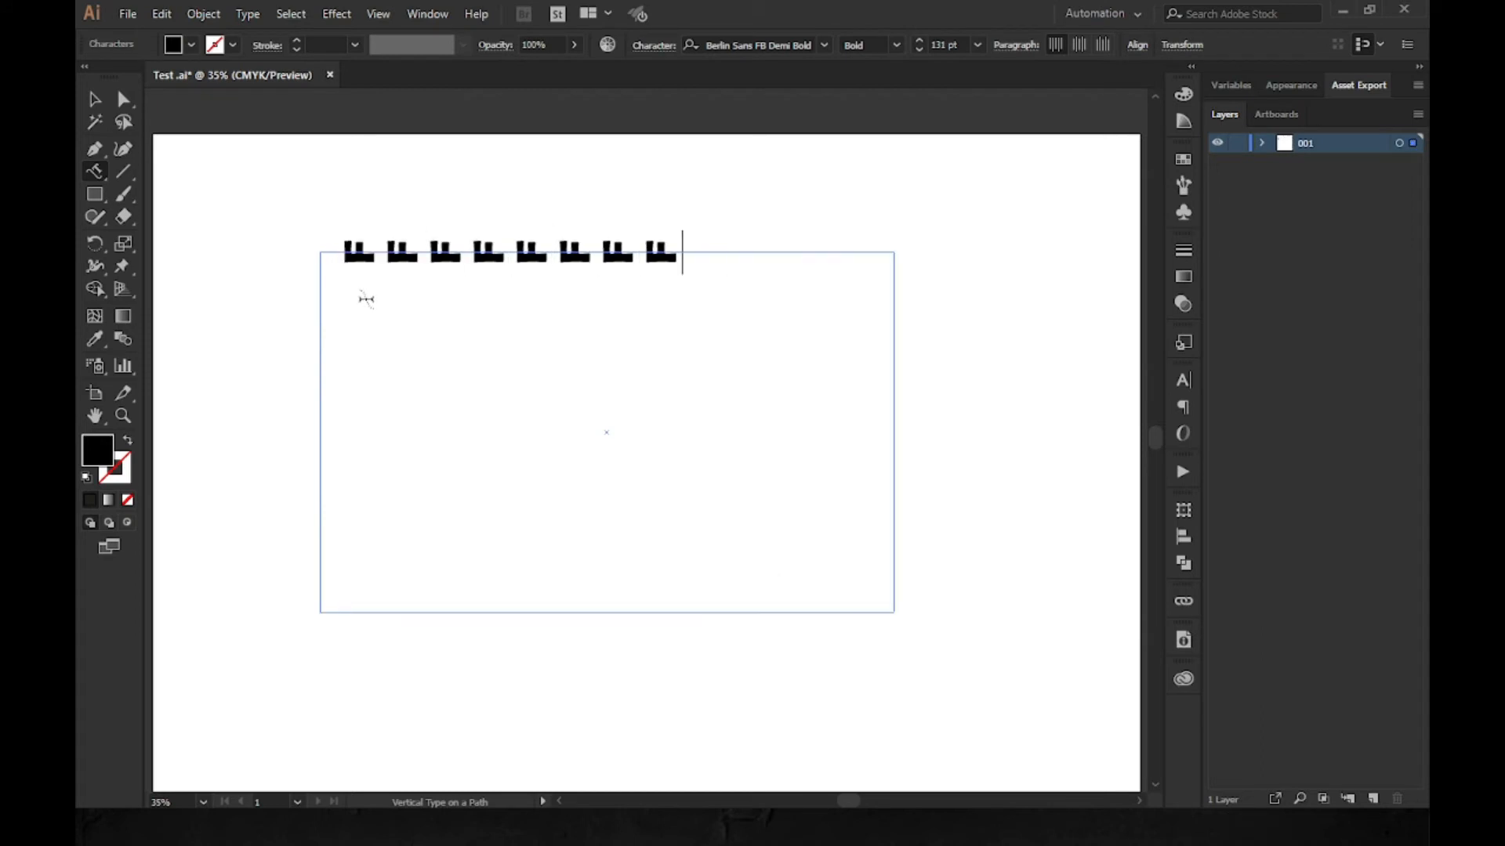
- Fill the rectangle's whole outline with repeated letter A as vertical path text
text(AAAAA)
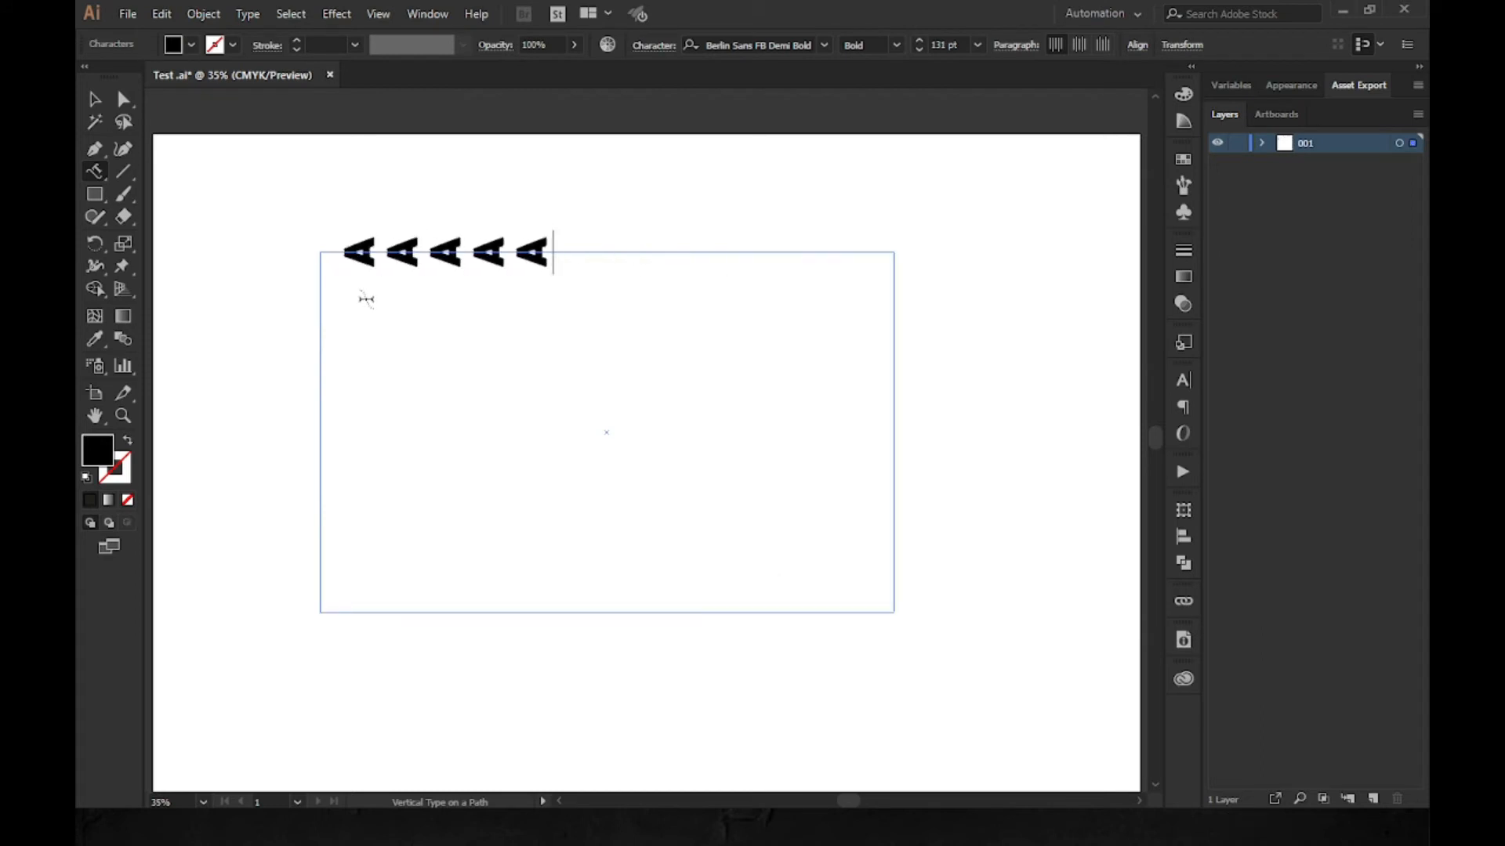
text(AAAAAAAAAAAAAAAAAAAAAAAAAA)
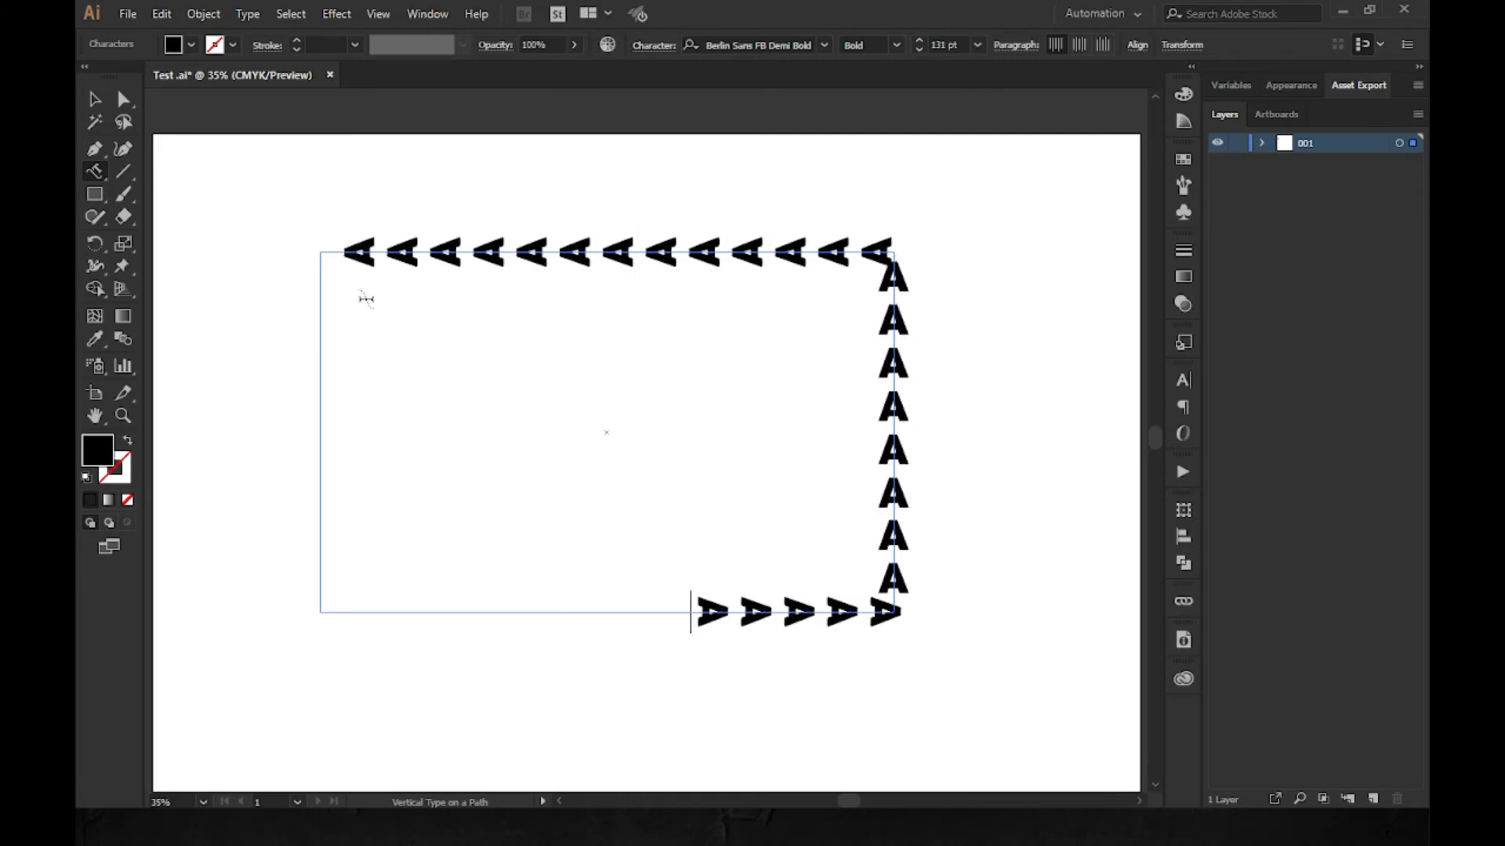
text(AAAAAAAAAAAA)
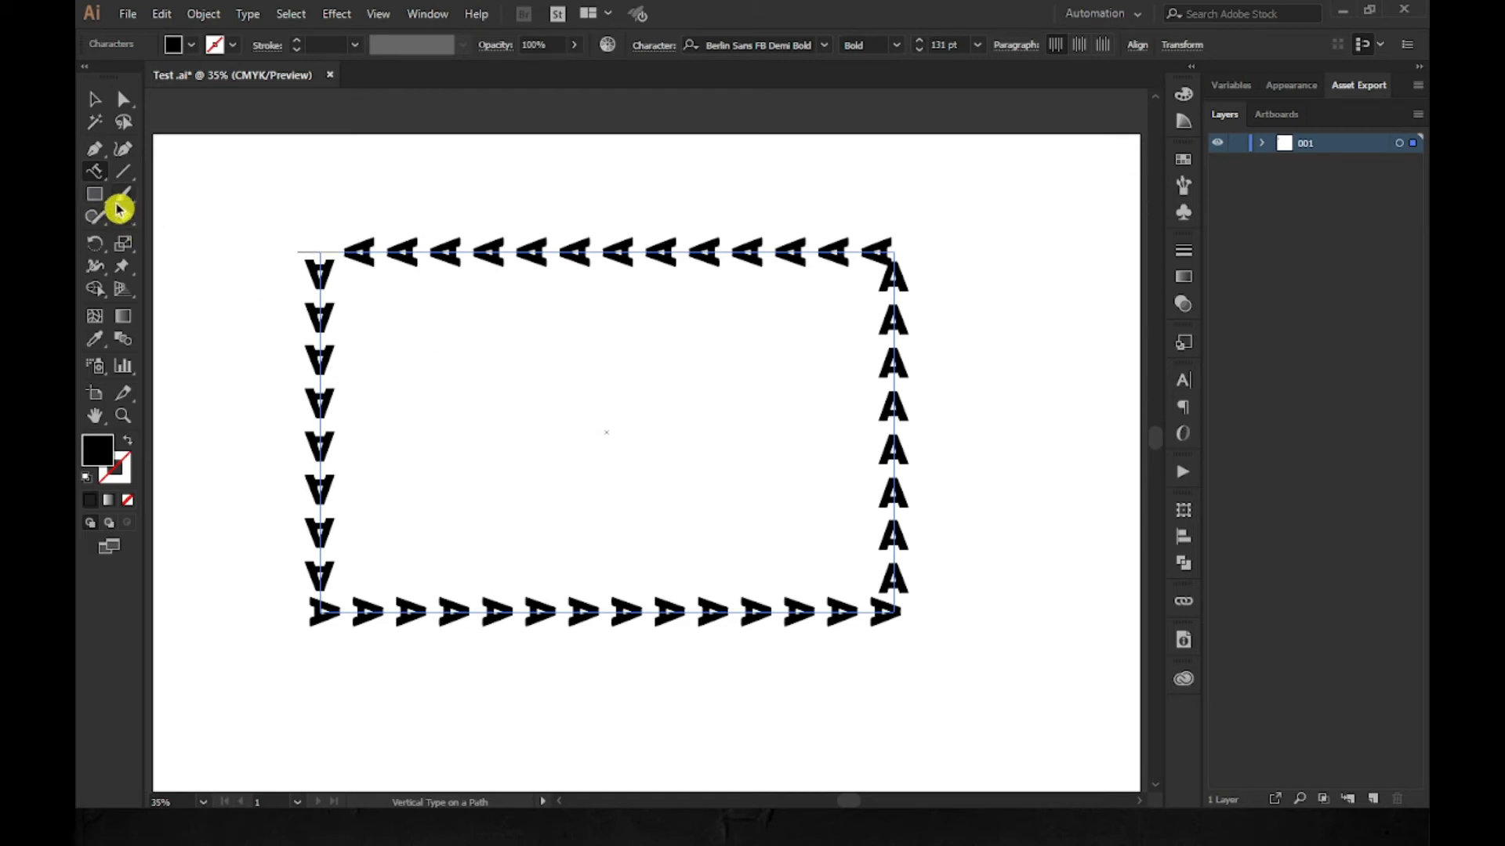
click(95, 171)
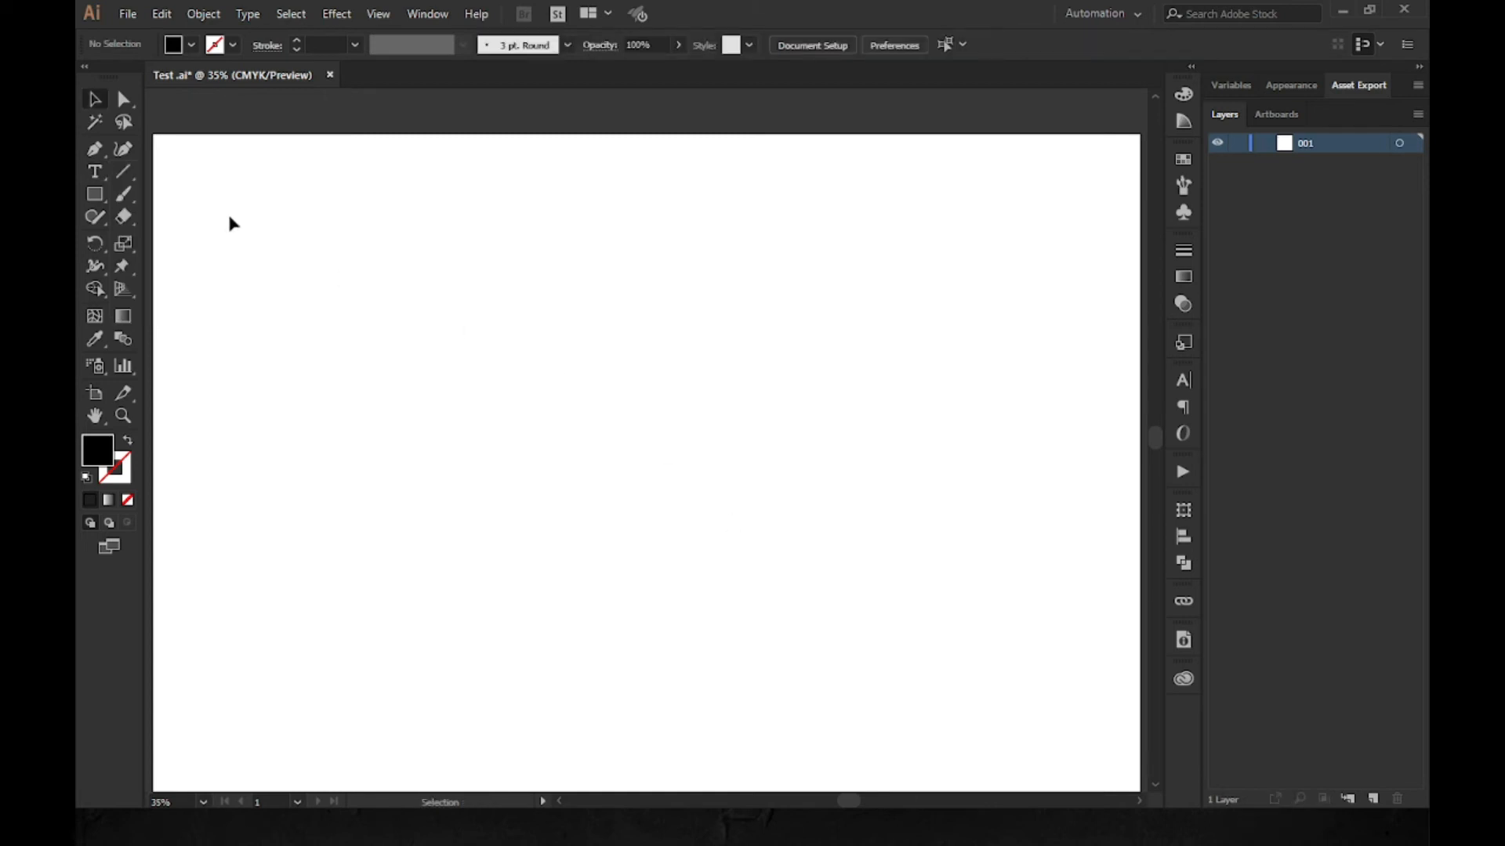
click(97, 179)
click(96, 180)
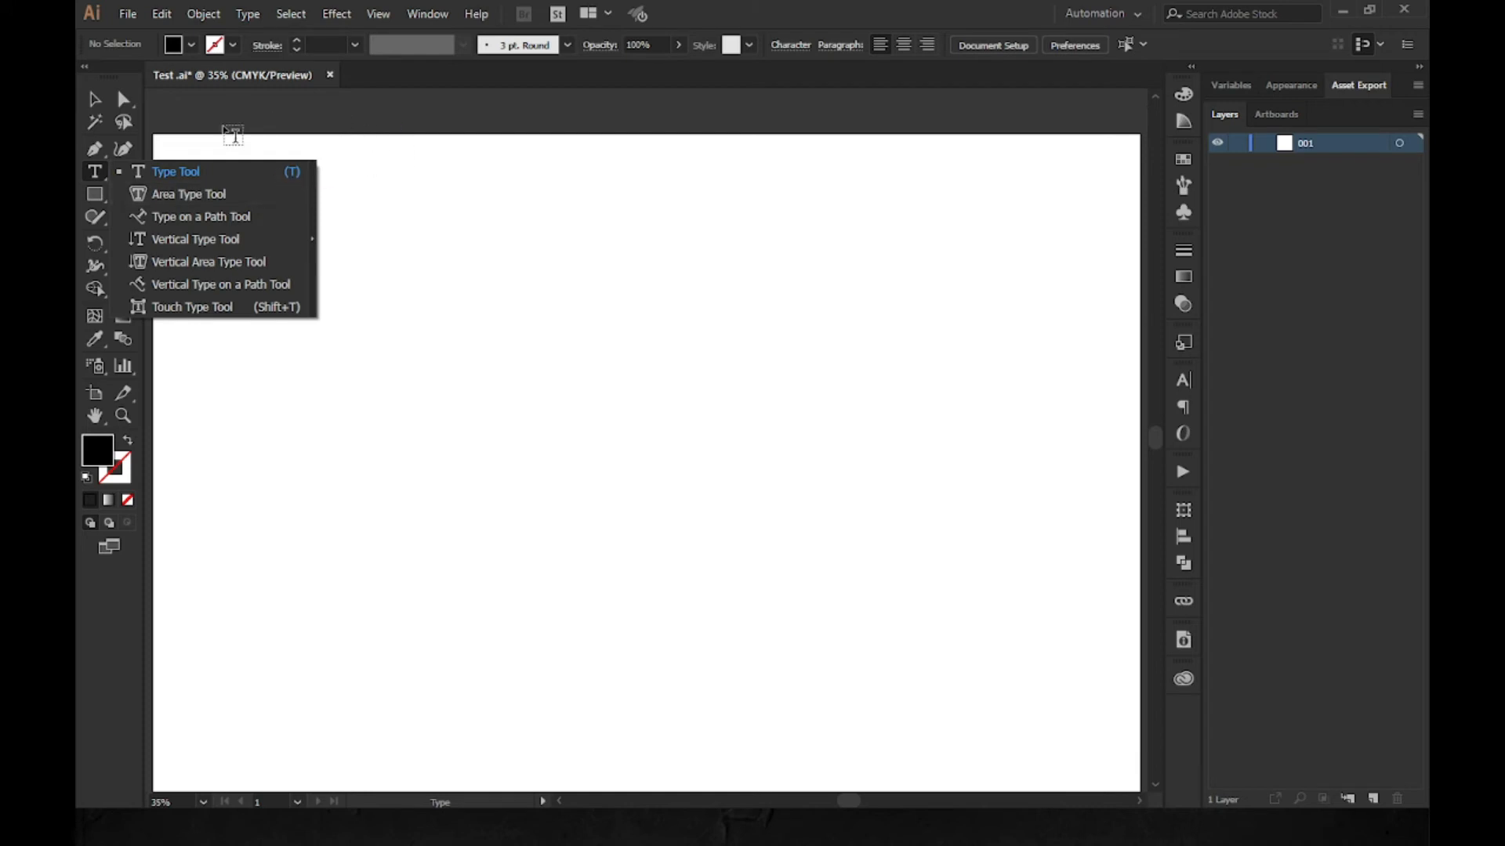
- Draw a large rectangle on the empty artboard and convert it into a text frame using the Area Type Tool
click(97, 201)
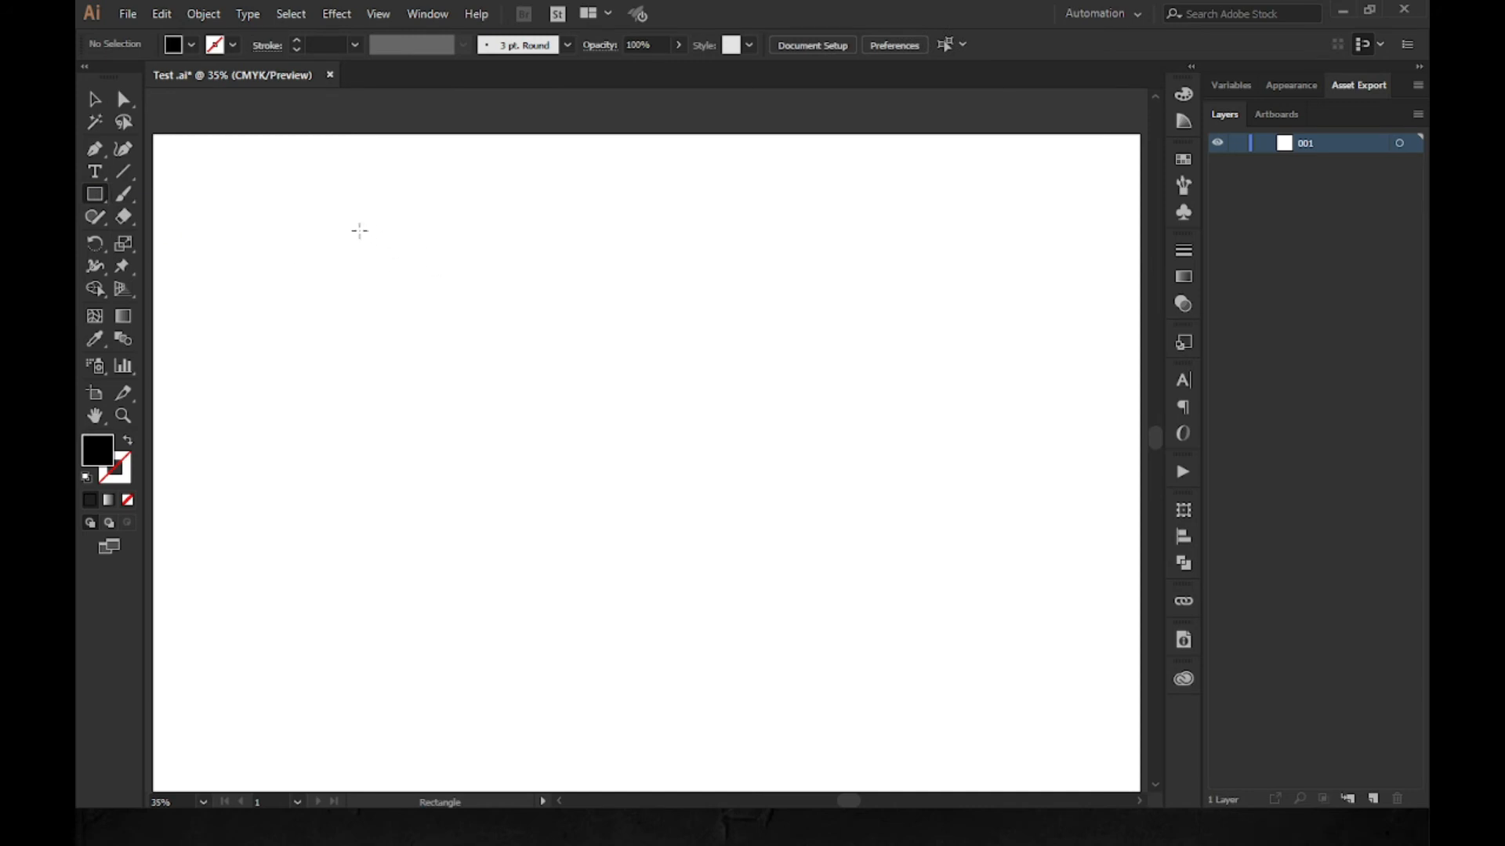
drag(345, 222, 848, 576)
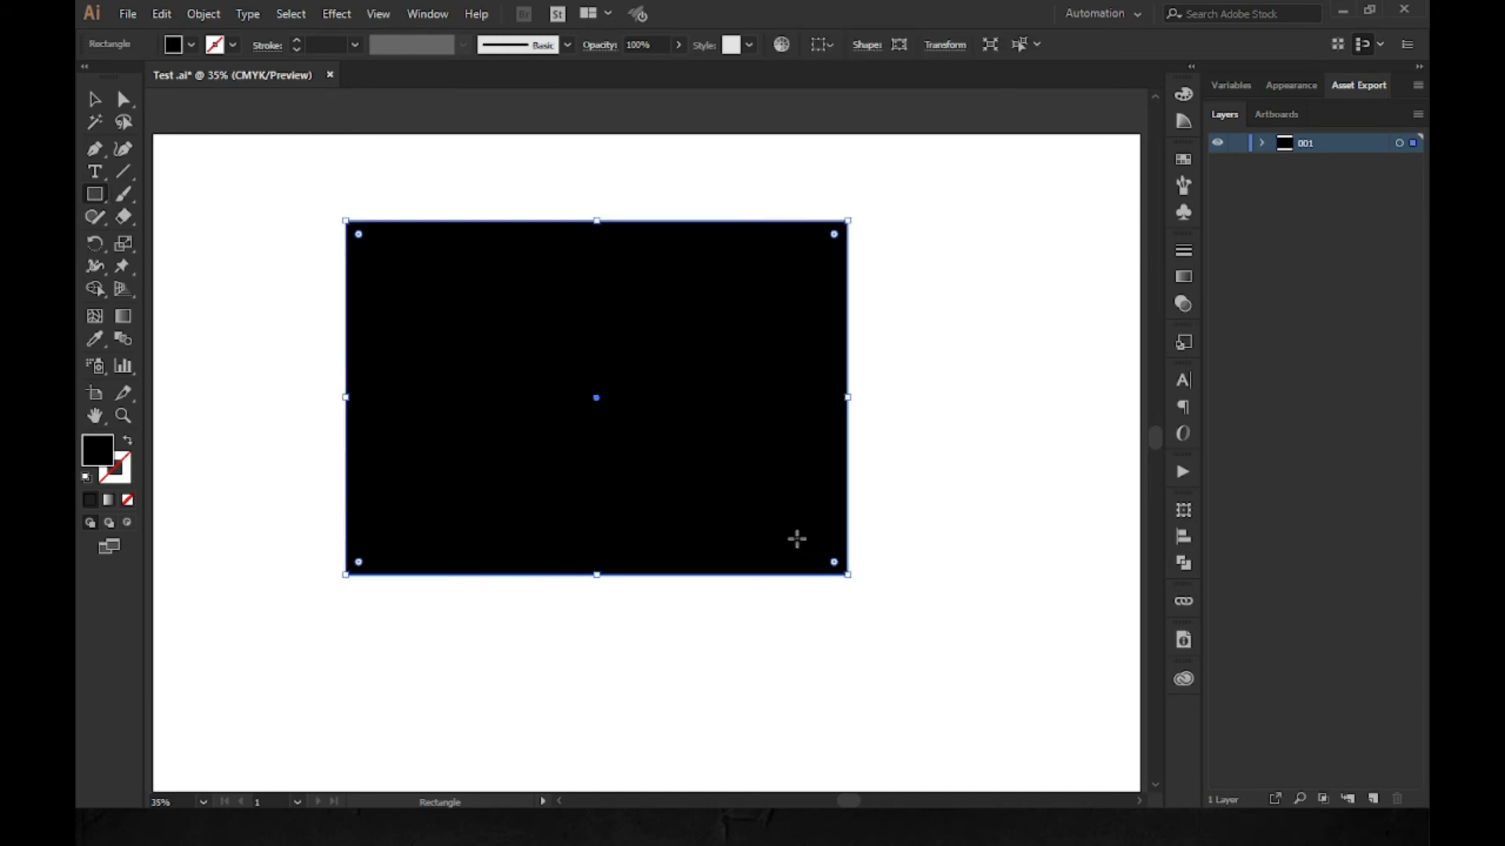
click(94, 171)
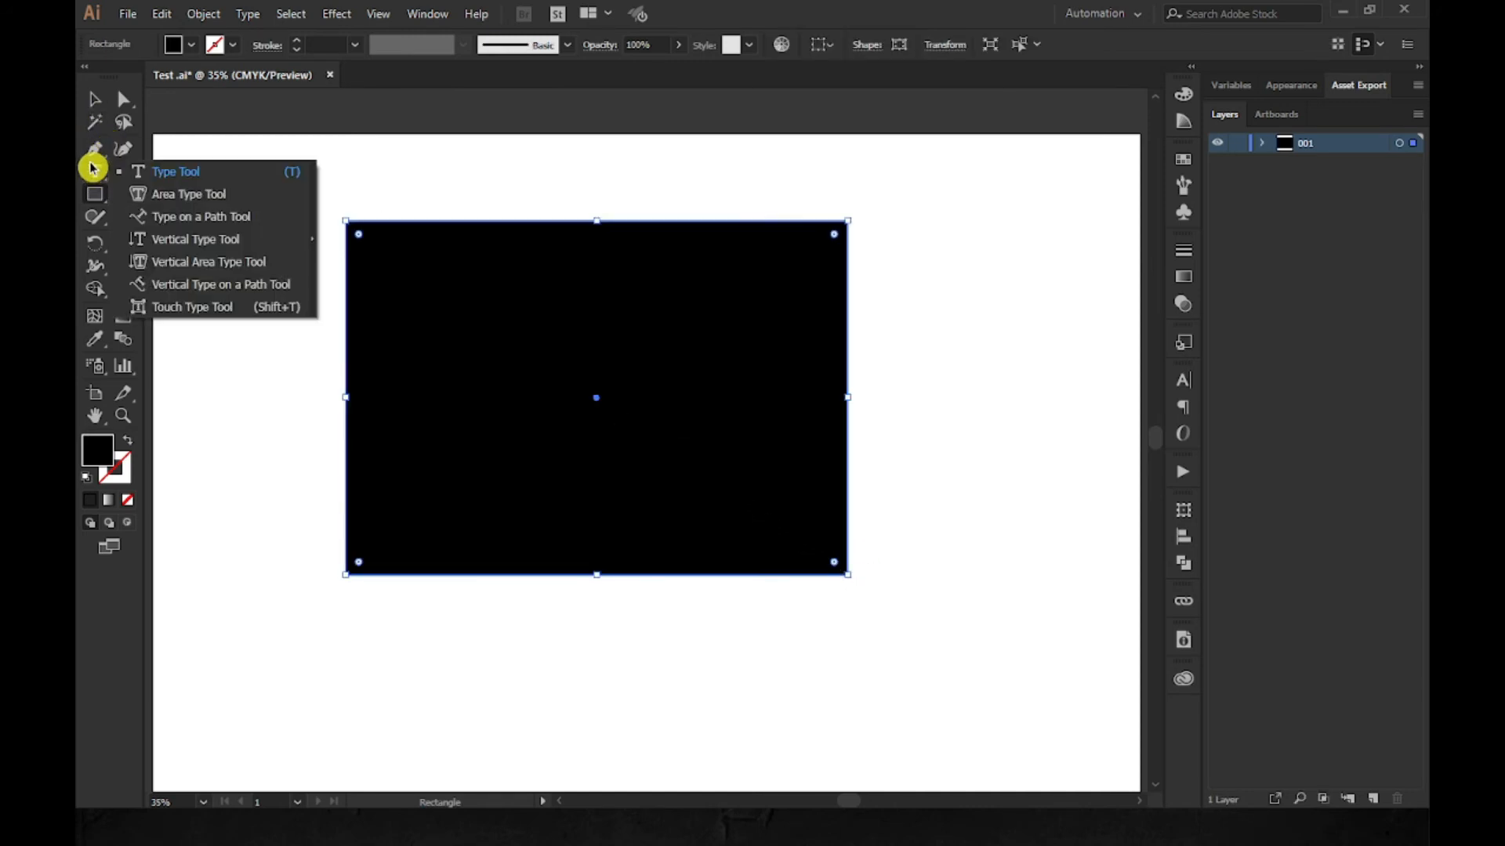
click(181, 201)
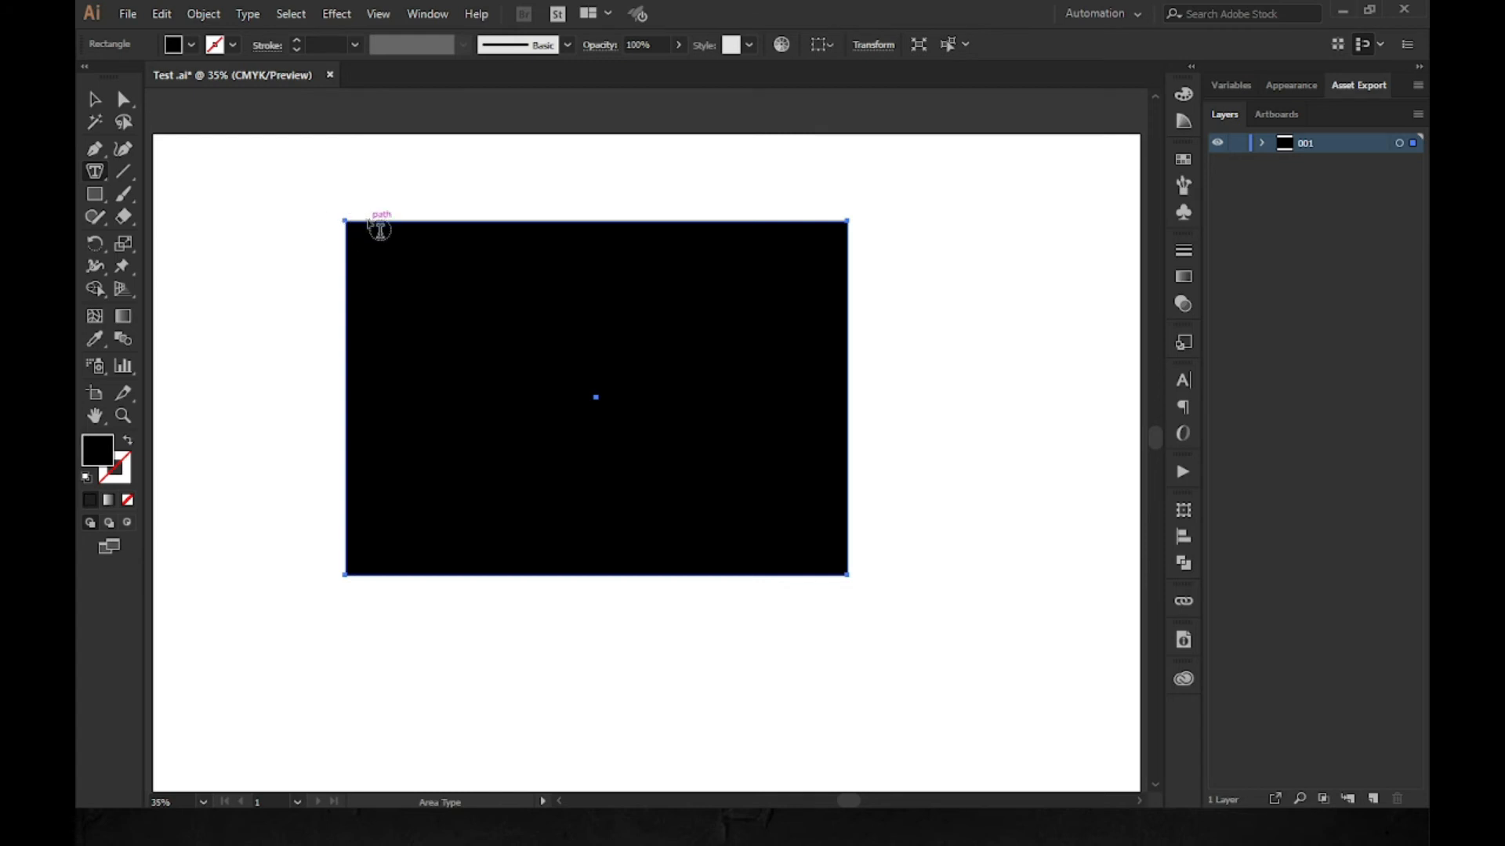
click(370, 222)
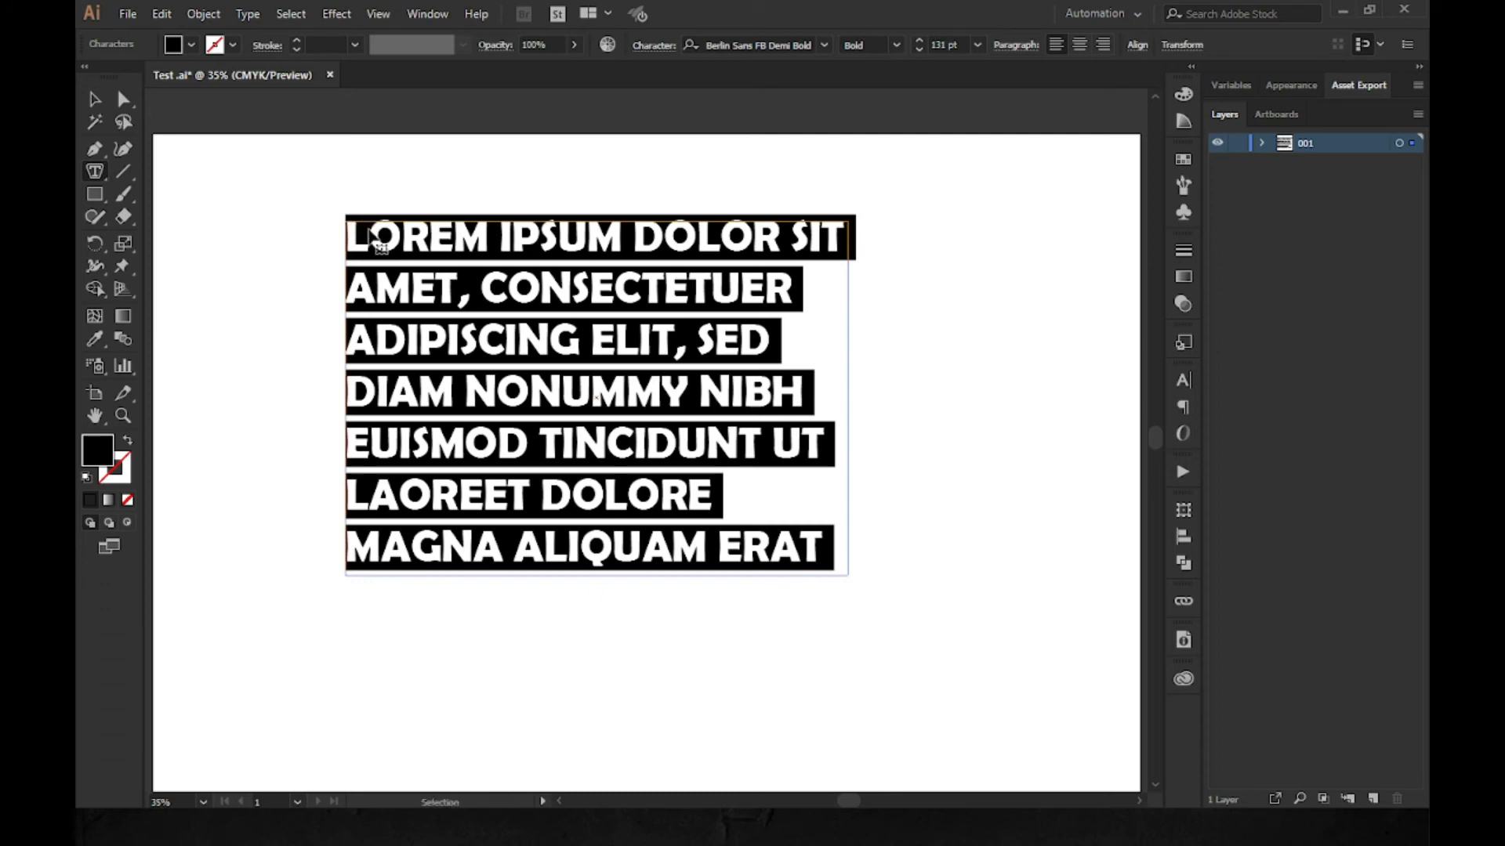
key(ctrl+z)
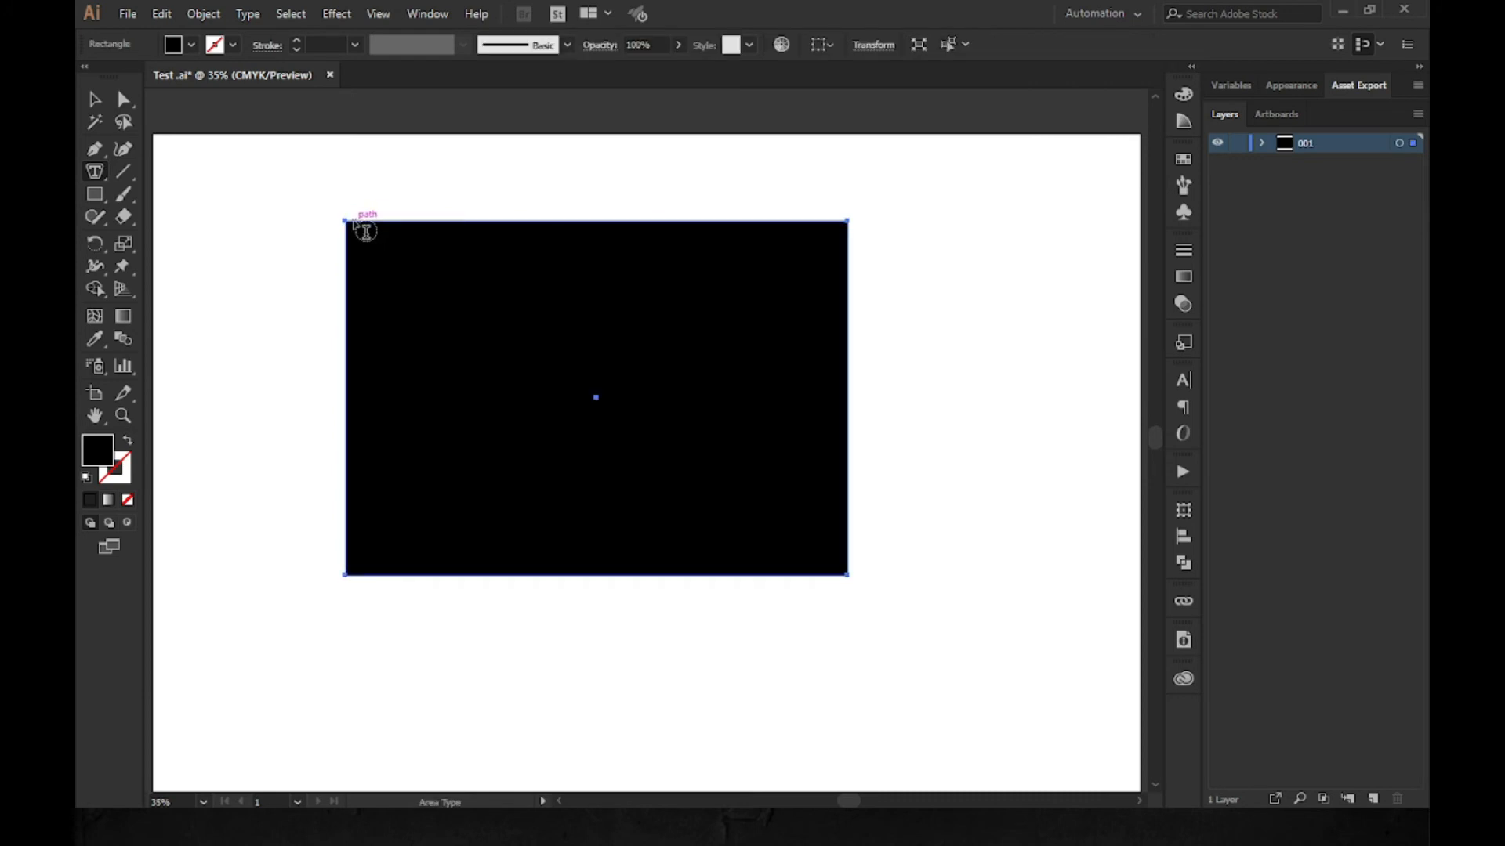
click(354, 221)
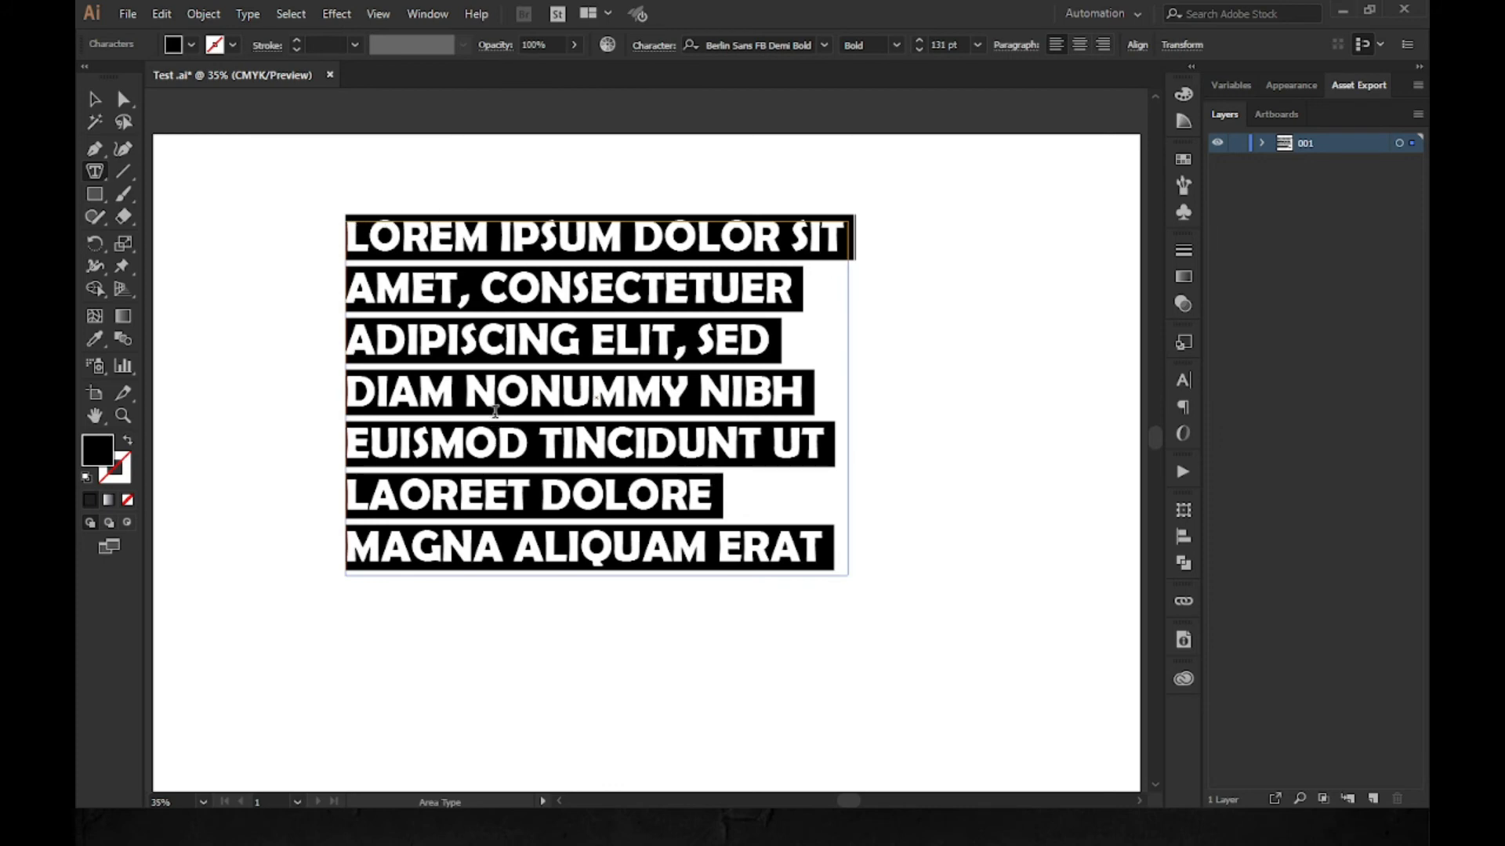
- Replace the placeholder text in the rectangular frame with rows of repeated letter A followed by a row of repeated letter S
drag(95, 172, 236, 195)
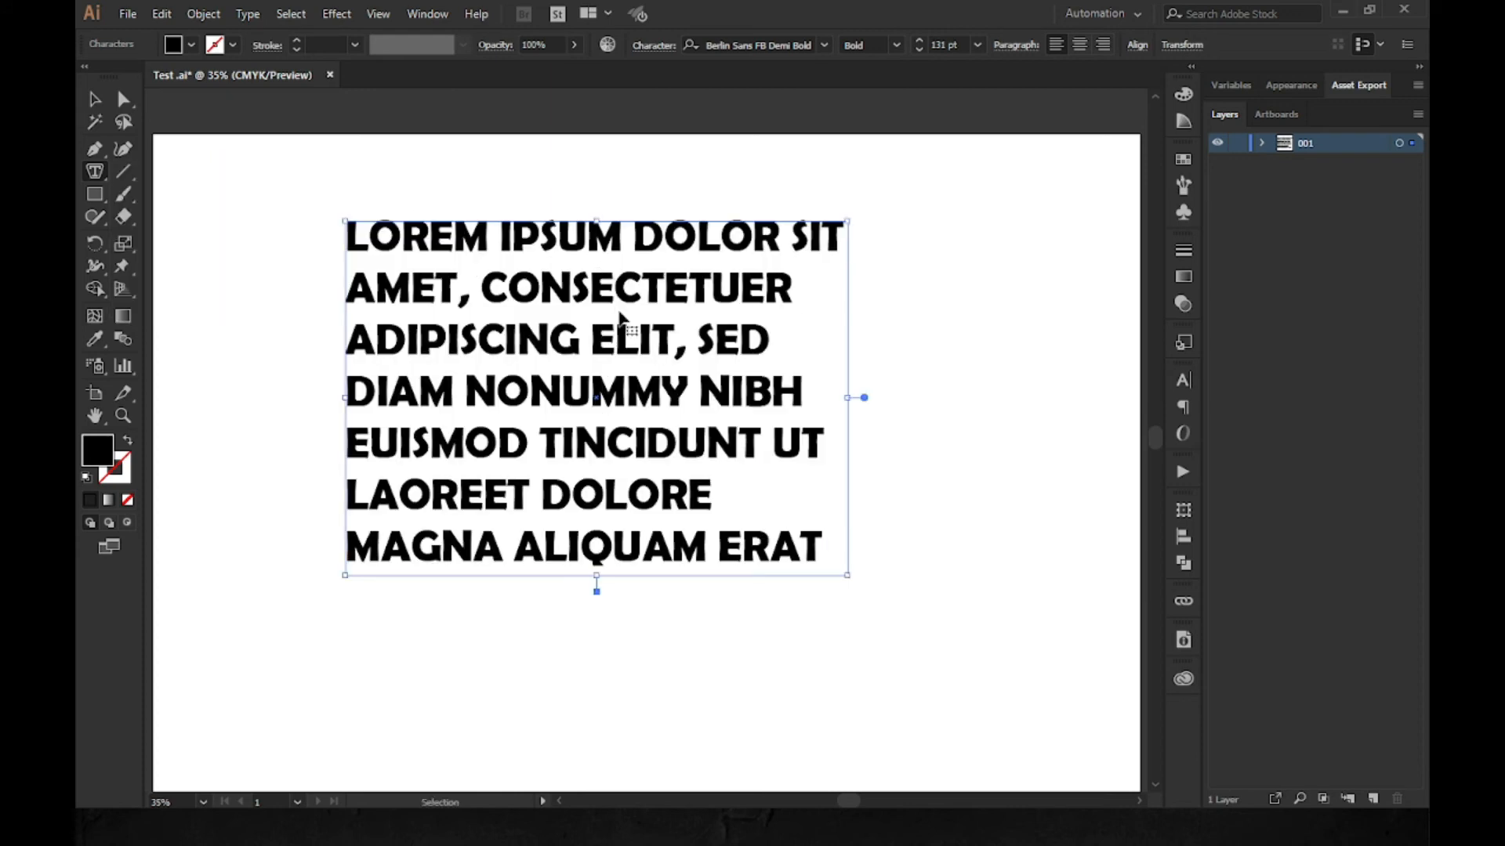
key(ctrl+a)
text(AAAAAAAAAAAAAAAAAAA)
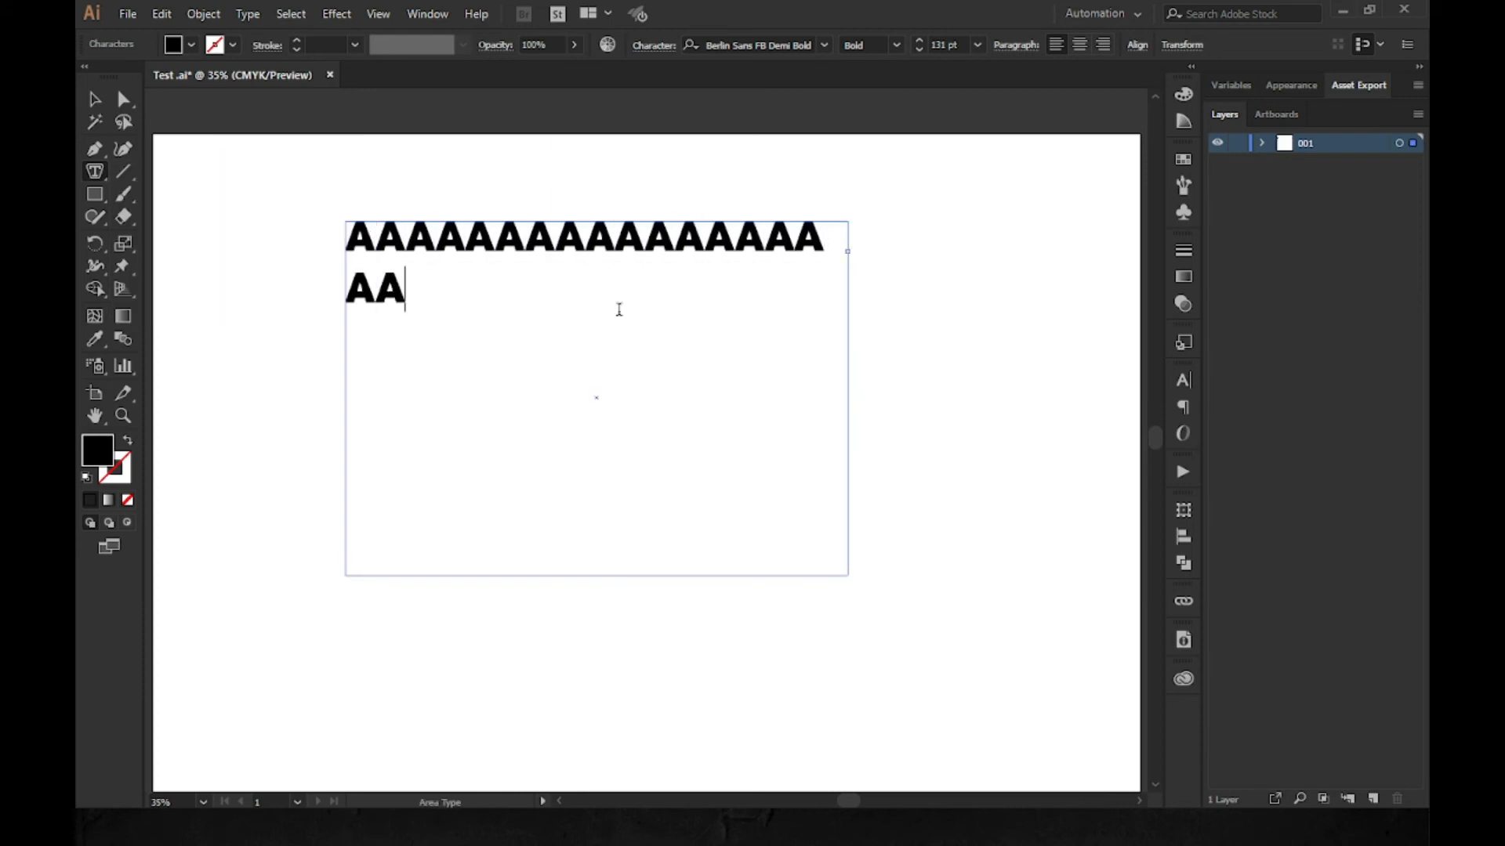
text(AAAAAAAAAAAAAAAAAAAAAAAAAAAAAAAAAAAAAAAA)
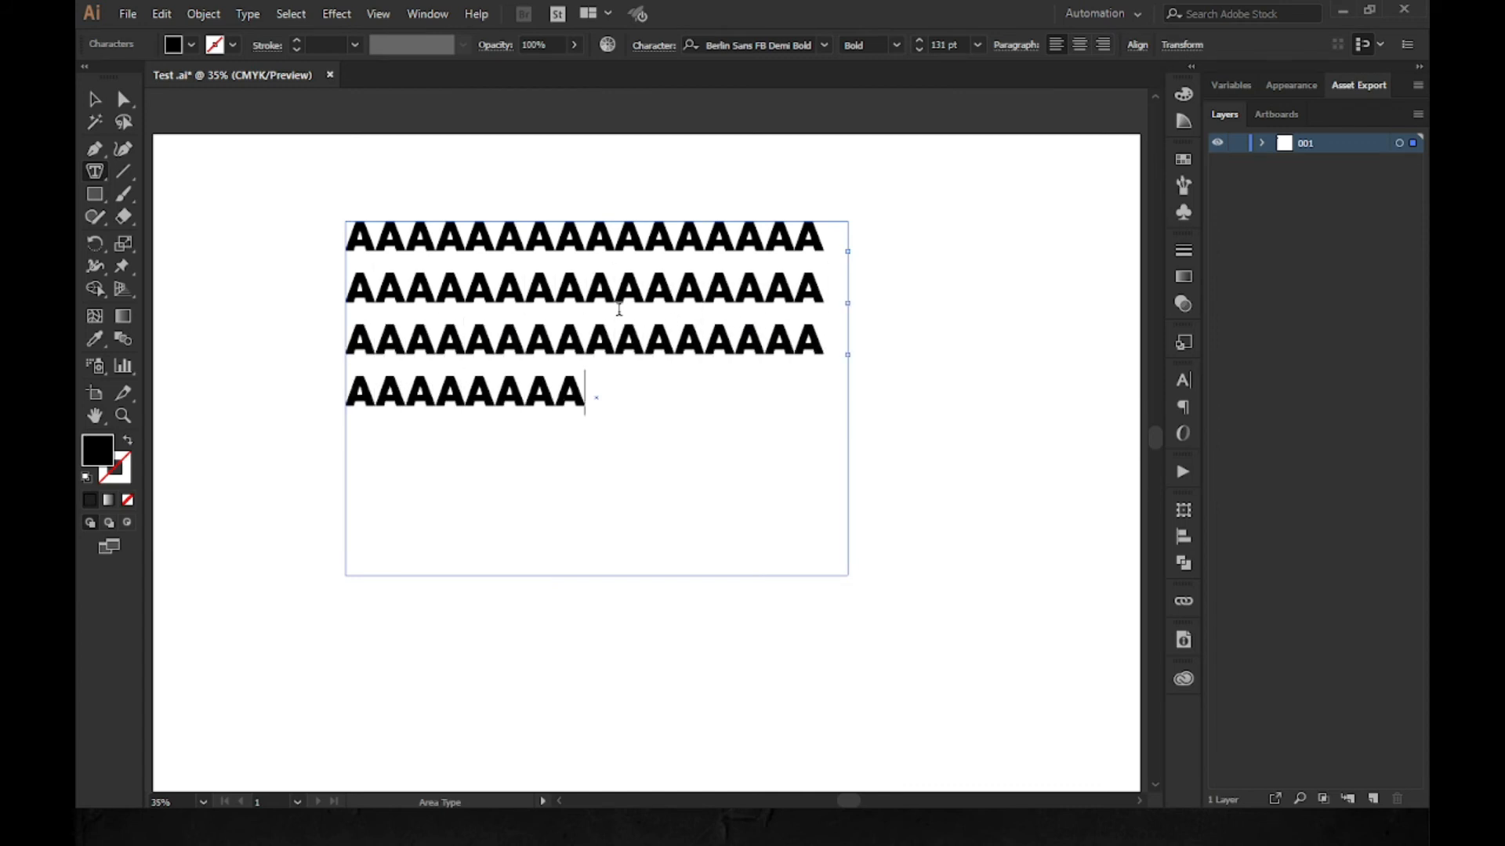
text(SSSSSSSSSSSSSSSSSSSSSSSSSSSS)
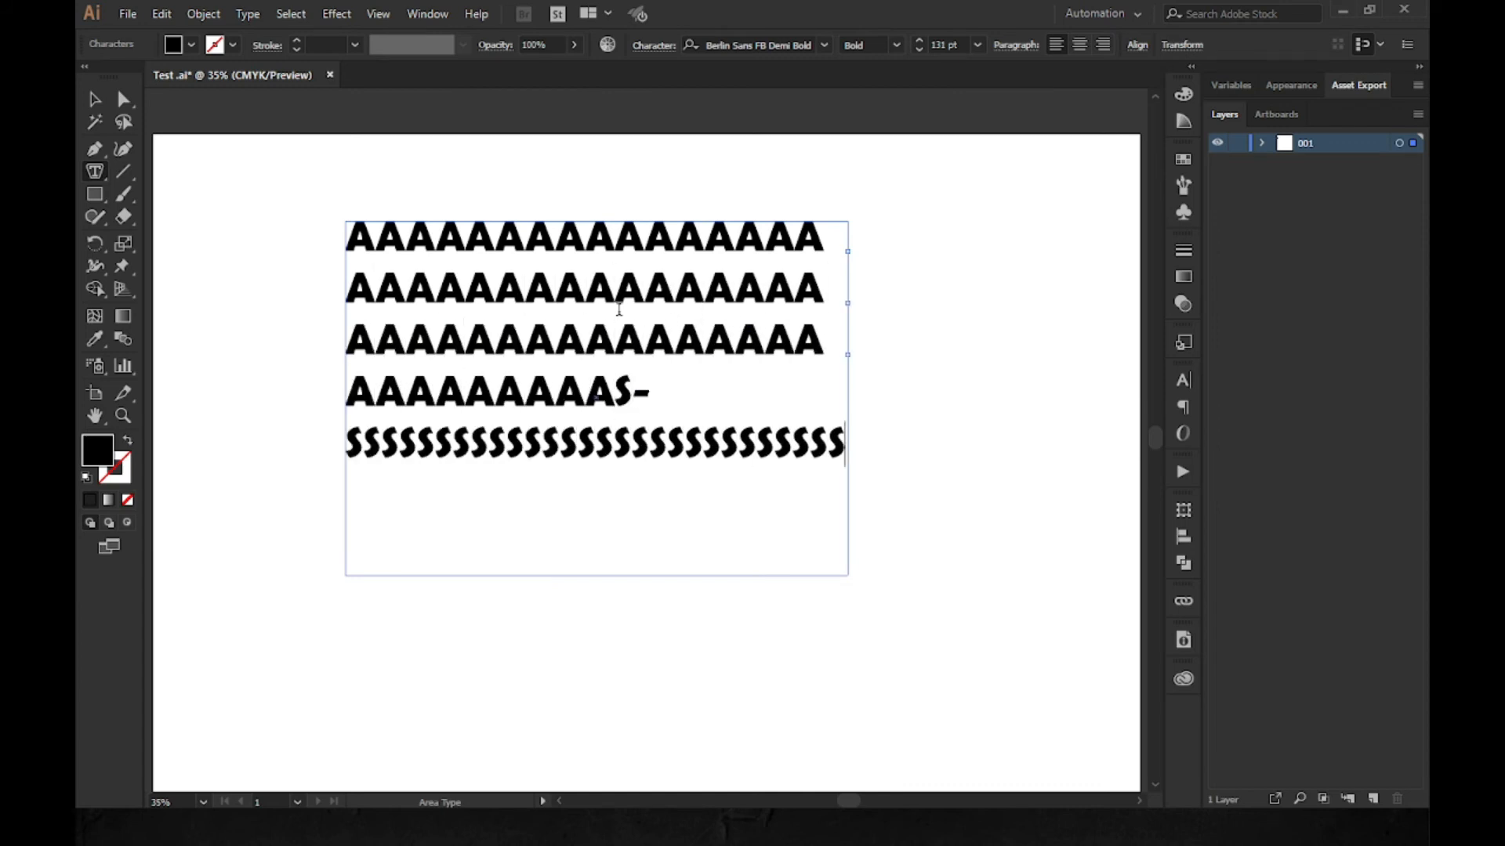
- Add more rows of repeated letter S to the area text, and delete the whole text frame from the artboard
text(SSSSSSSSSSSSSSSSSSSSSSSSSSSSSSSSSSSSSSSSSSSSSSSSSSSSSS)
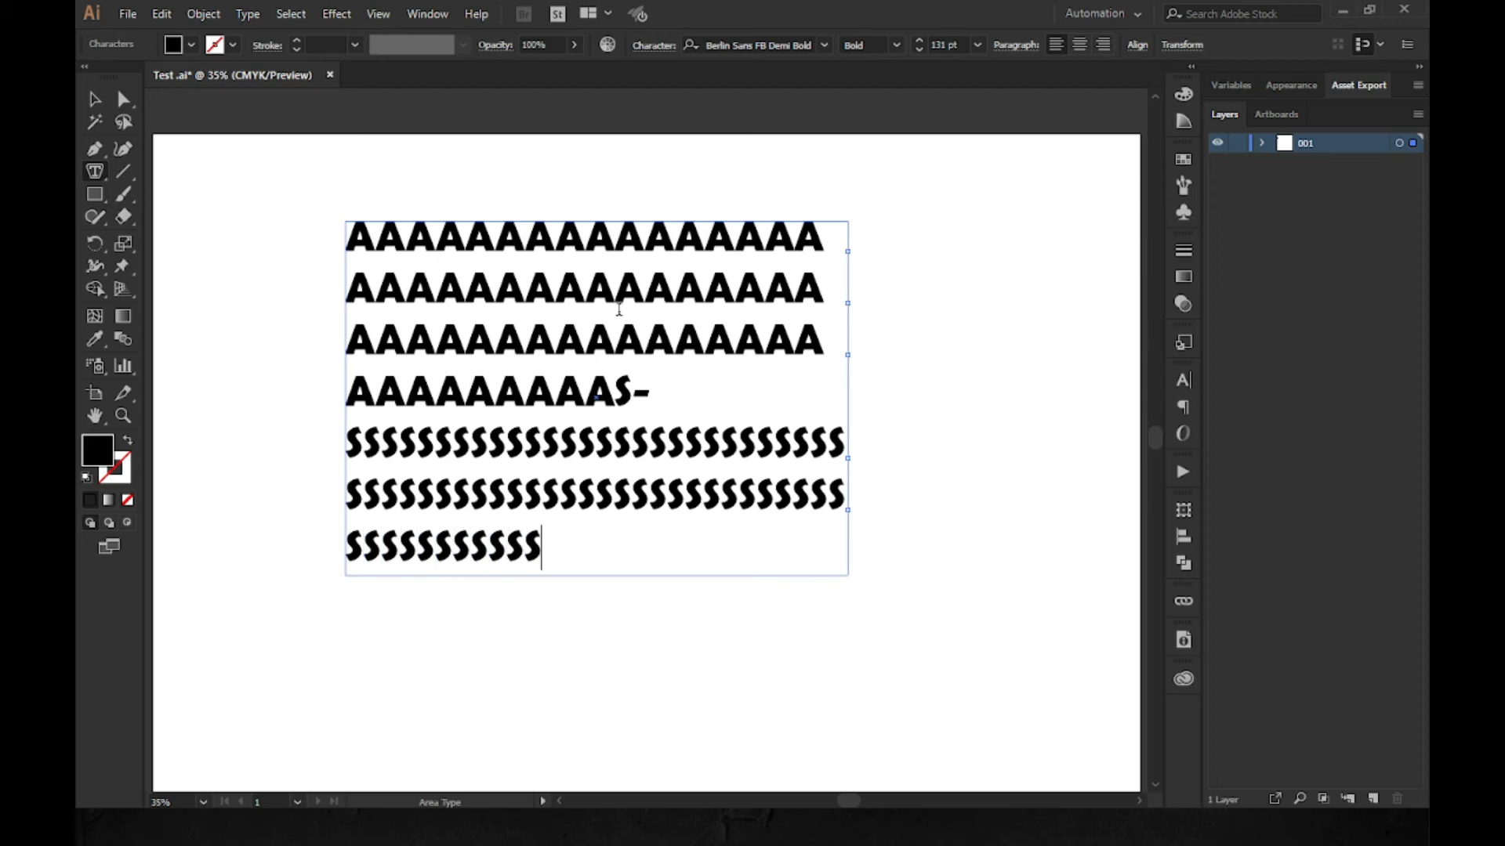
click(95, 100)
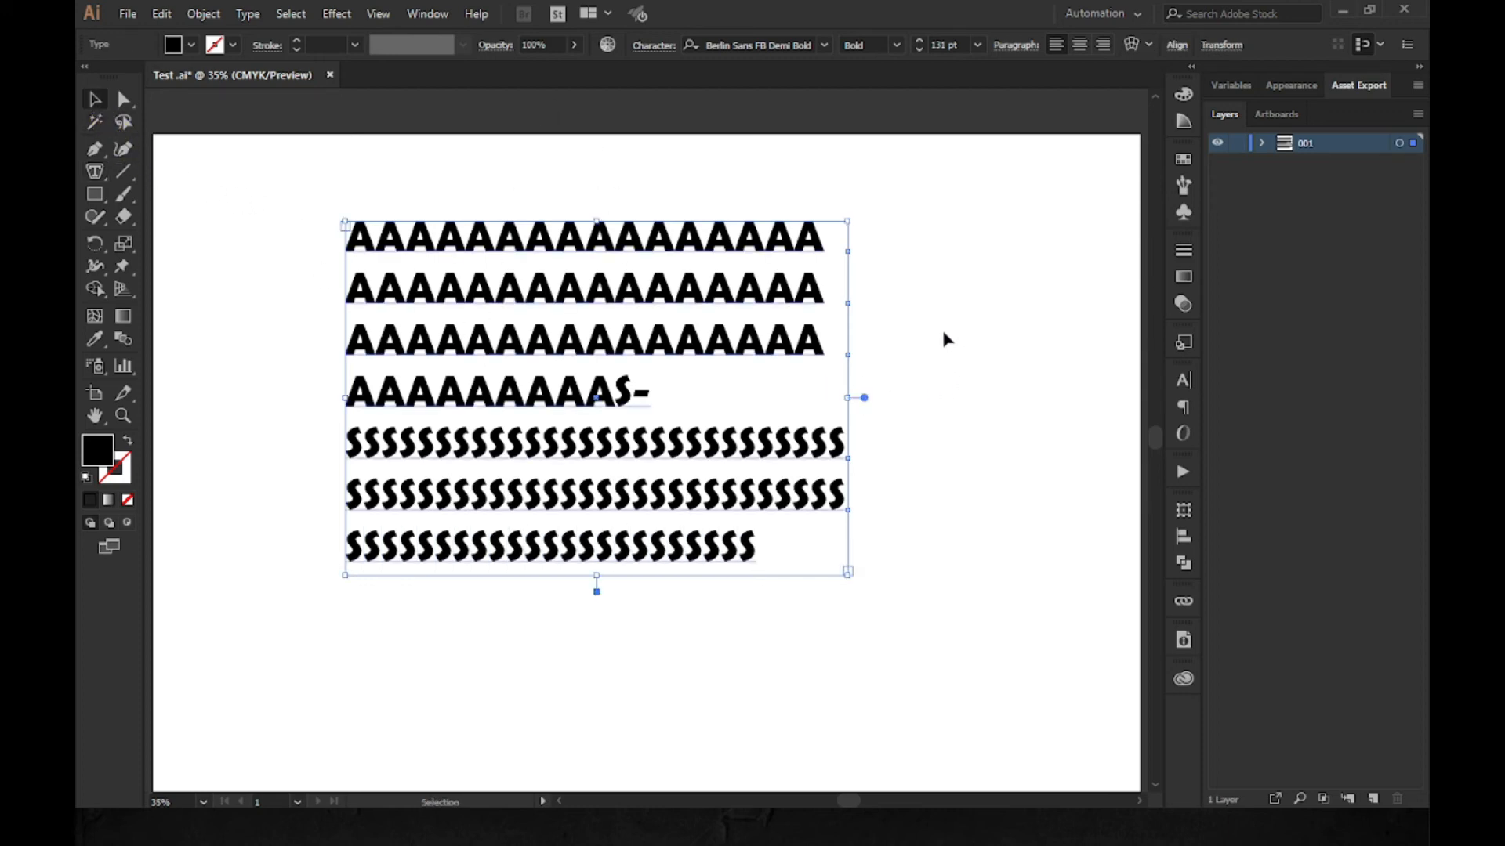
key(Delete)
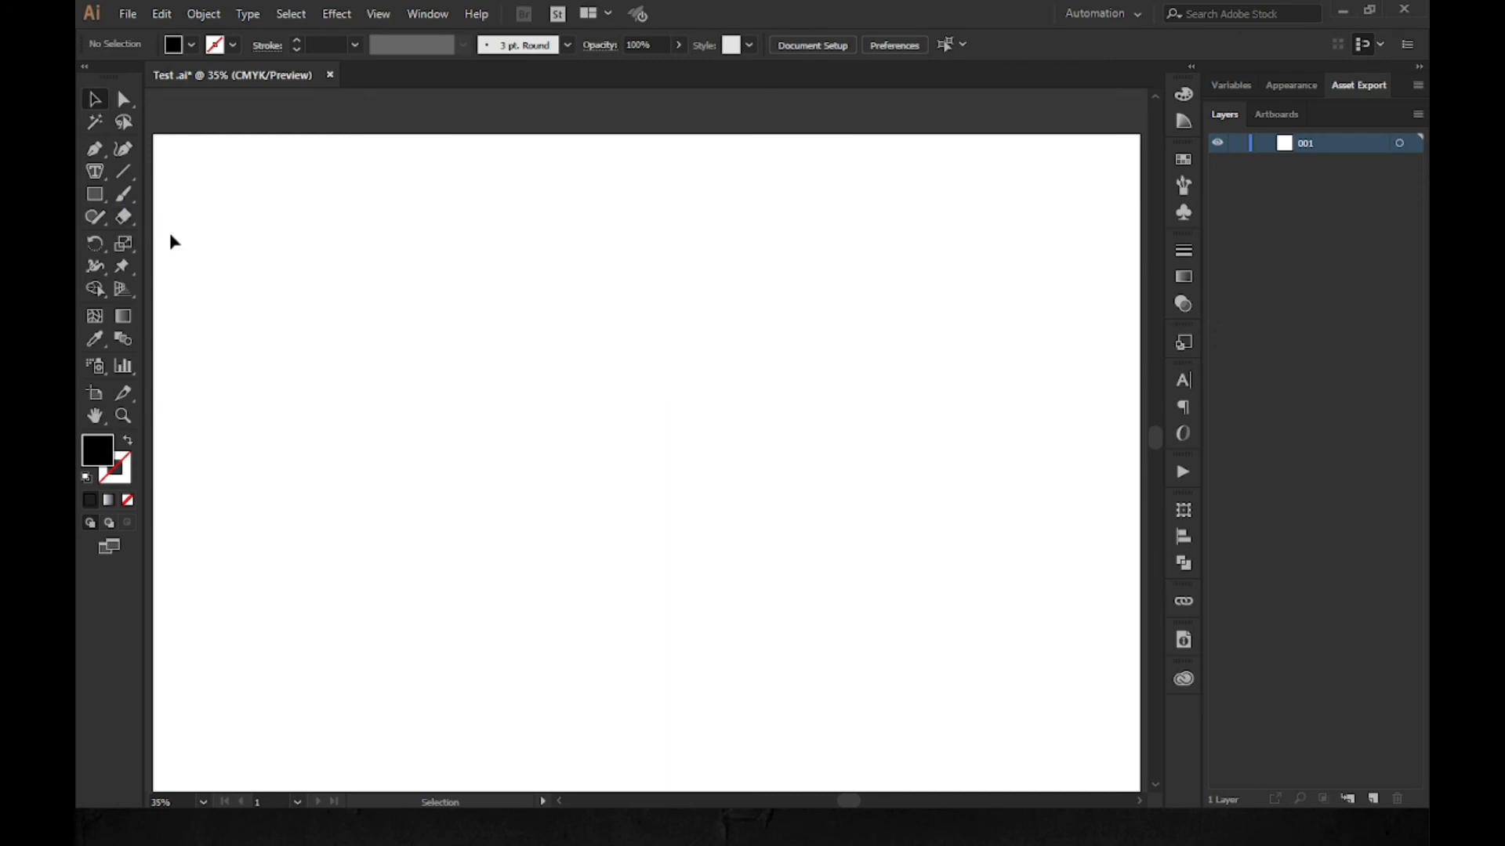
- Draw a large rectangle in the middle of the artboard and convert it into a text frame using the Vertical Area Type Tool
click(106, 203)
drag(315, 252, 920, 643)
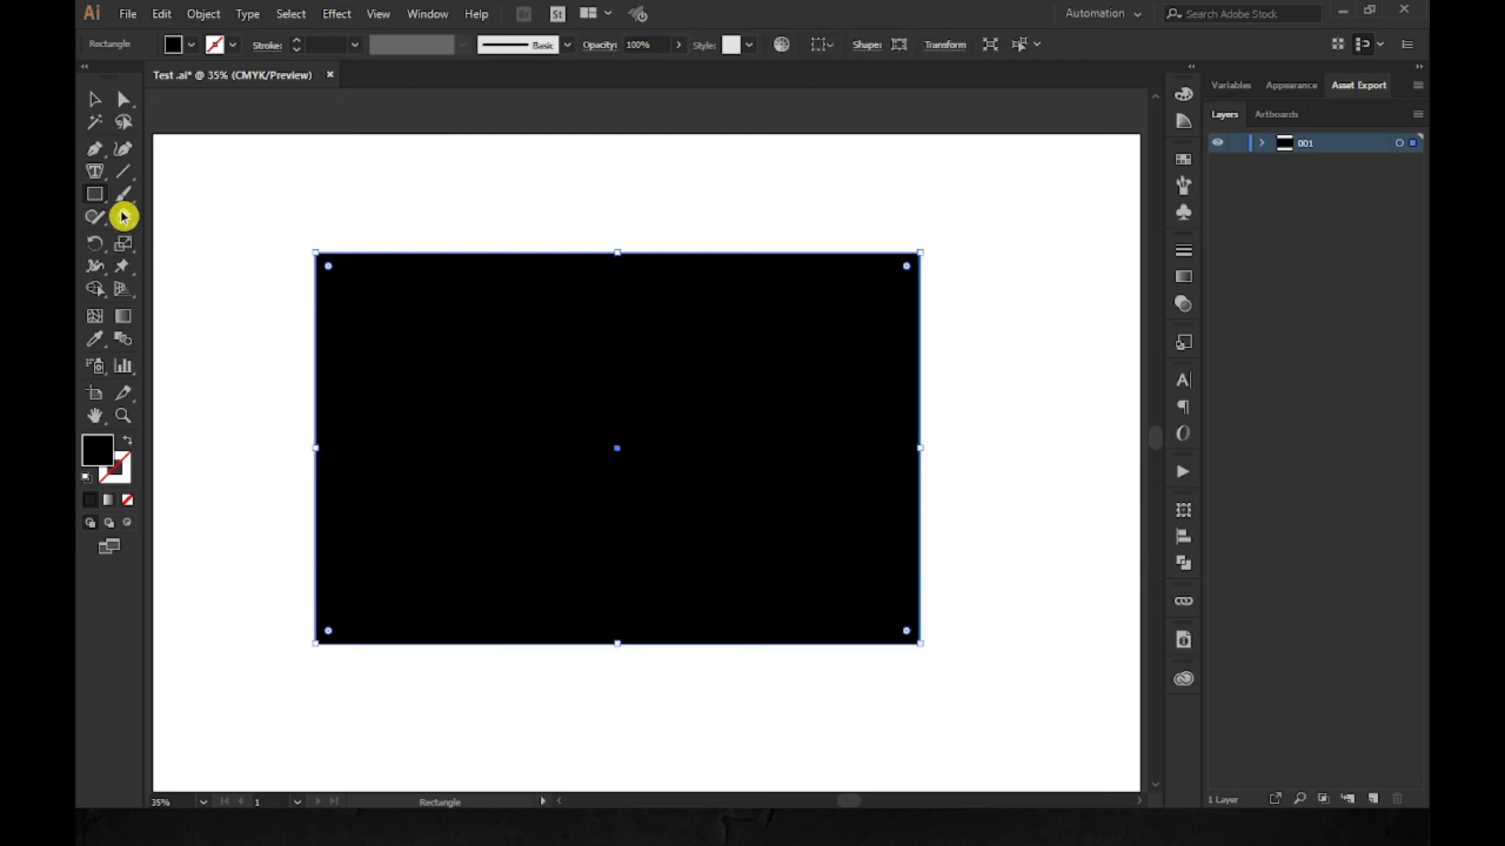
drag(95, 172, 145, 179)
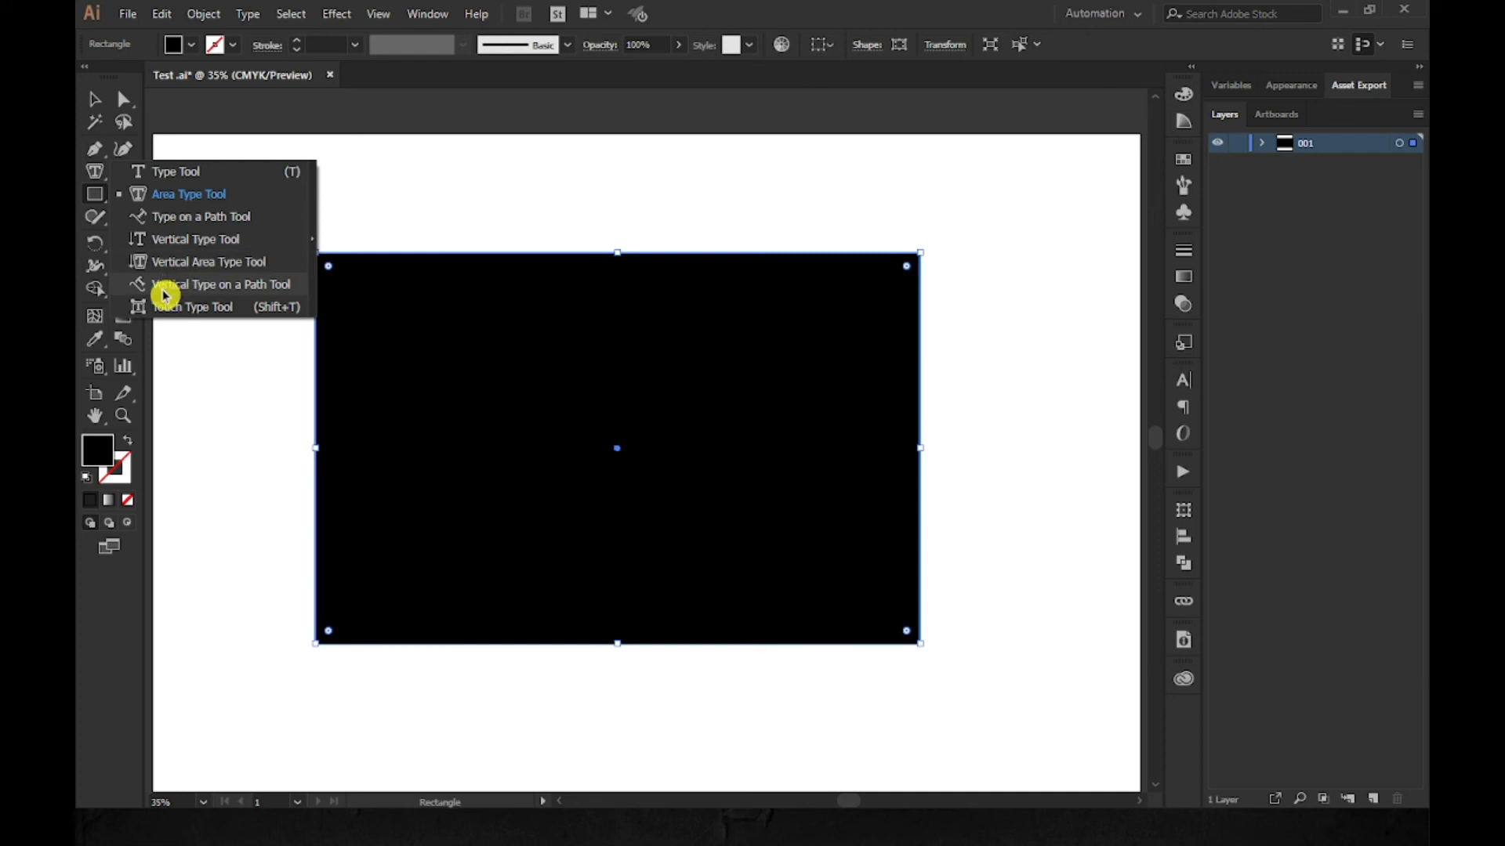
click(204, 265)
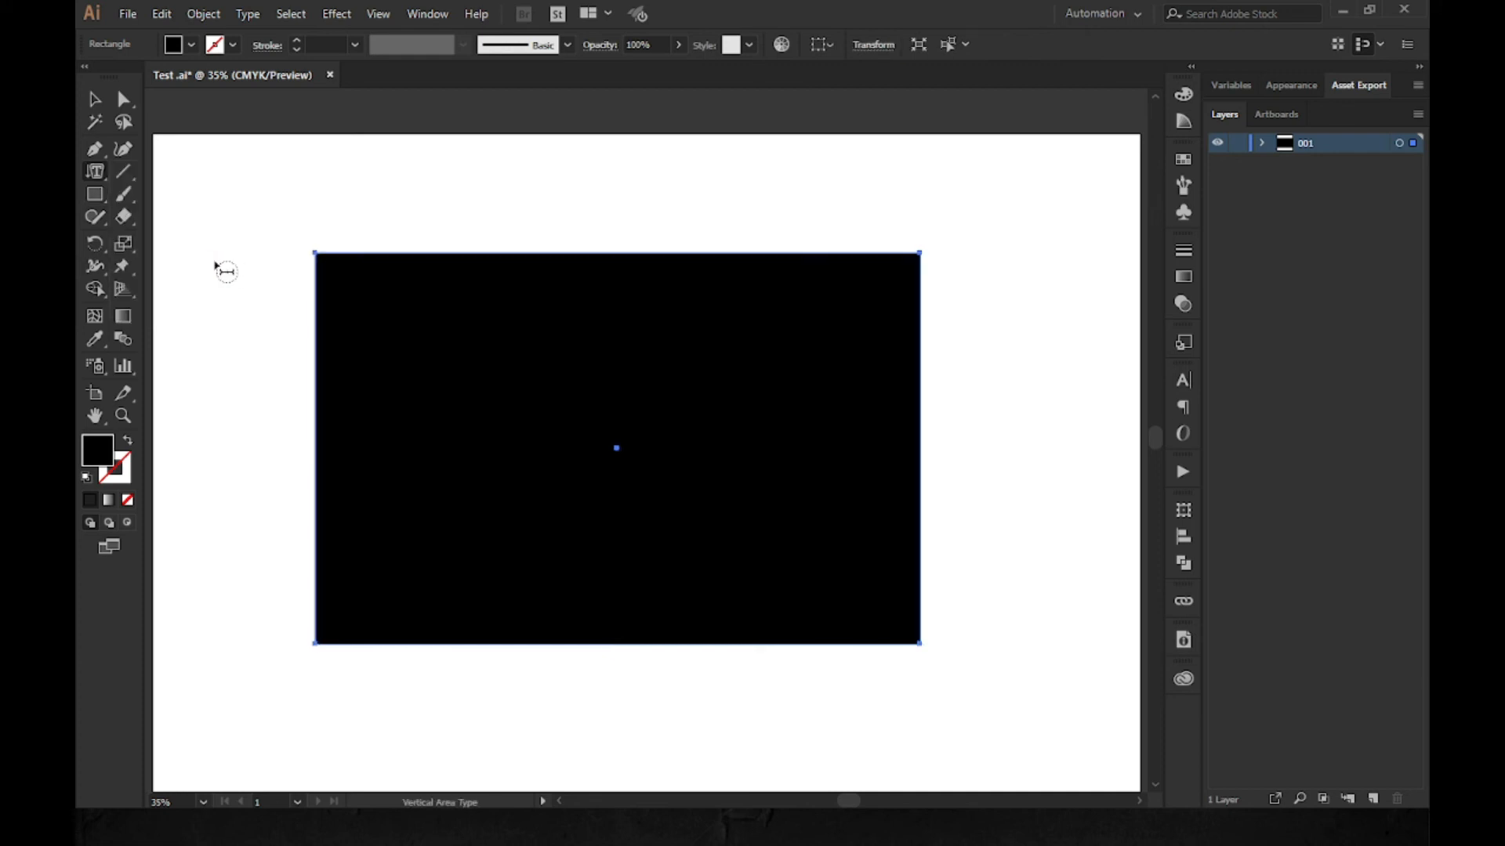
click(323, 255)
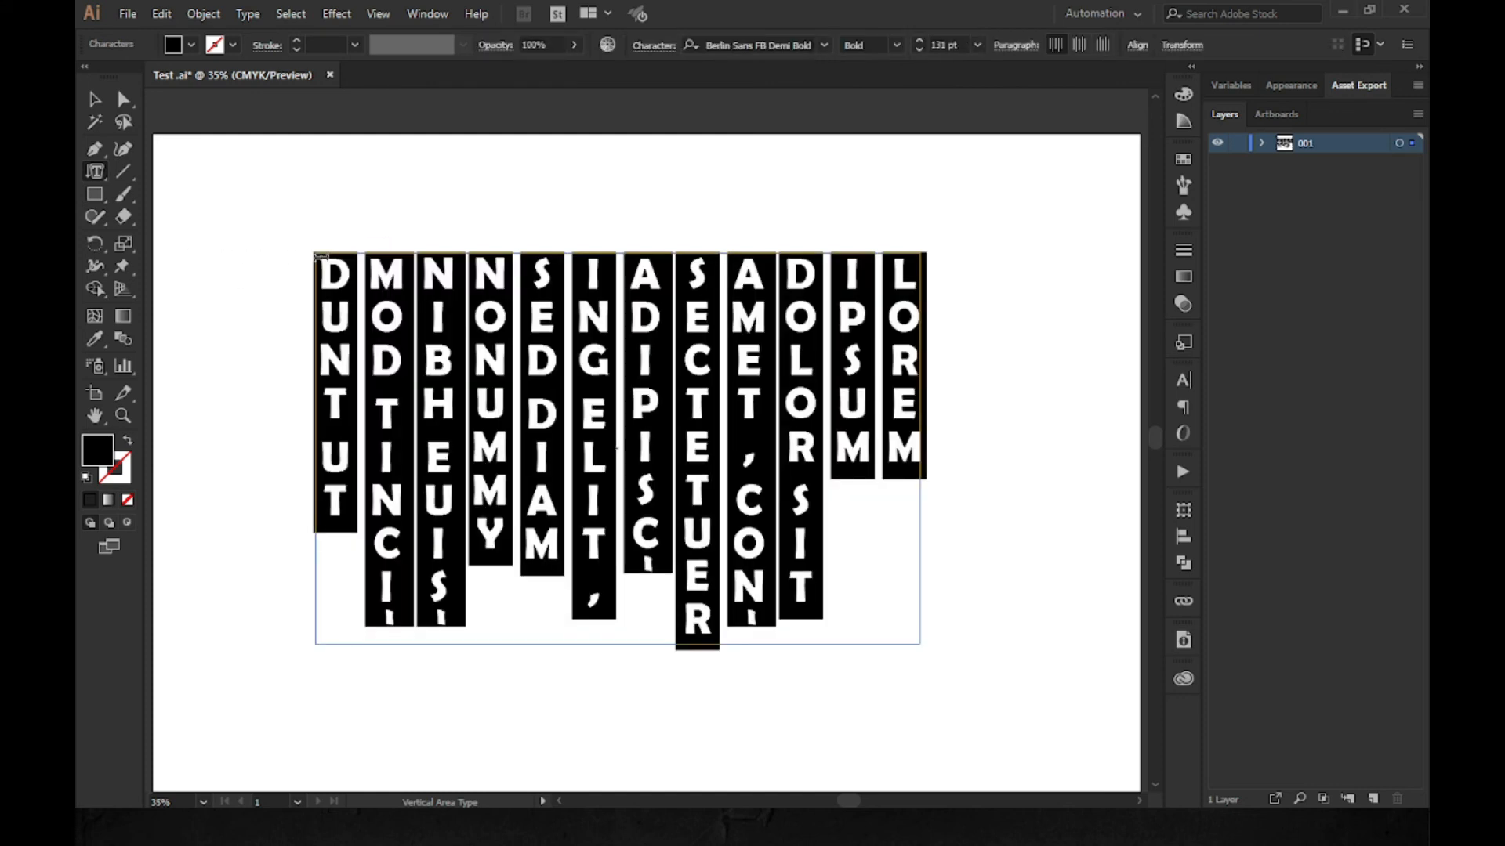
- Replace the vertical placeholder text with repeated letter A until its columns fill the whole rectangular frame
text(AAAAAAAAAAAAAAAAAAAA)
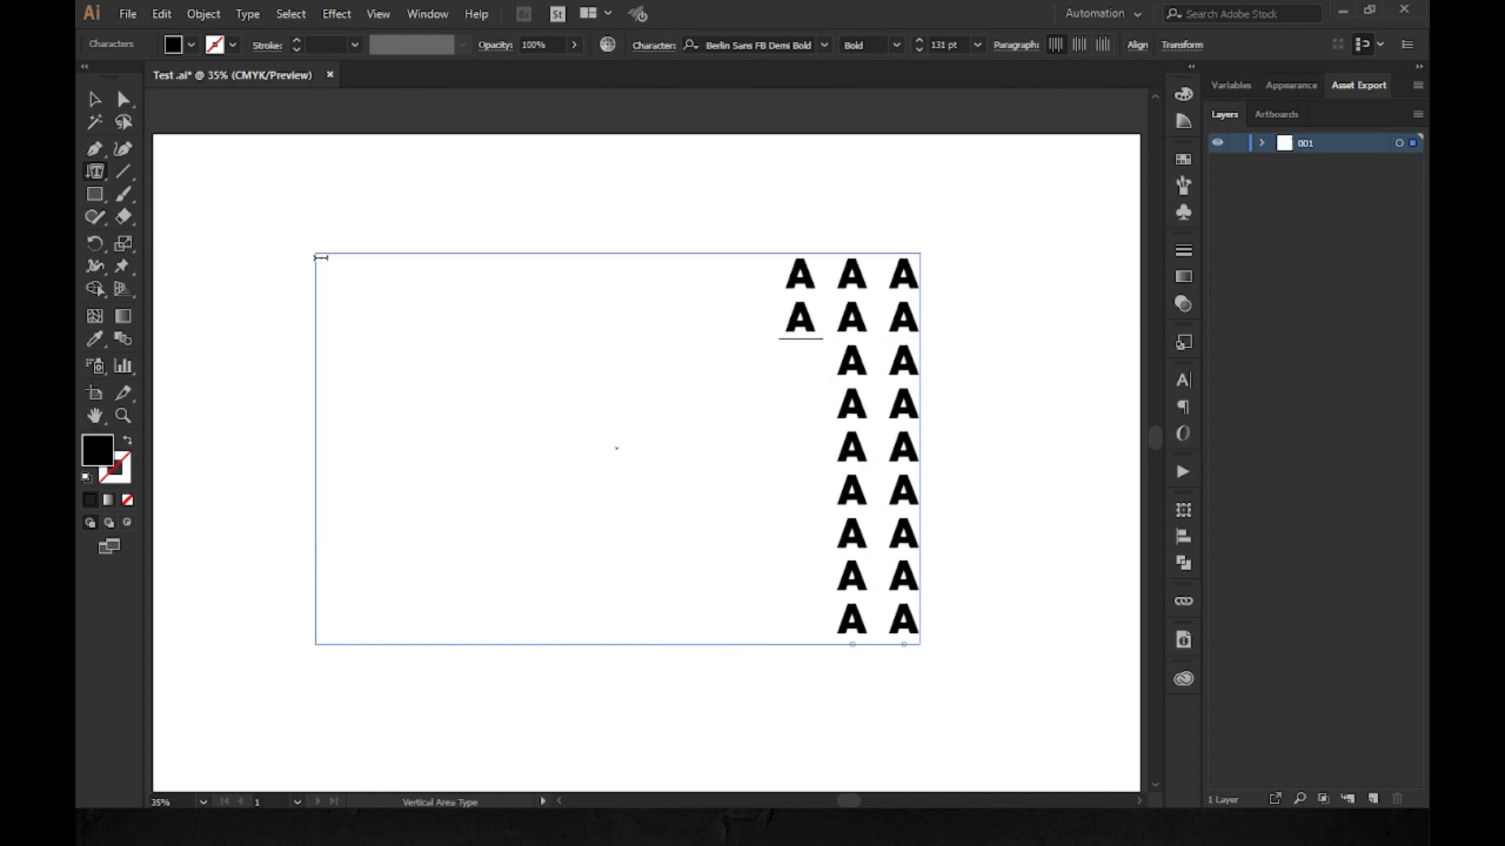
text(AAAAAAAAAAAAAAAAAAAAAAAAAAAAAAAAAAAAAAAAAAAAAAAAA)
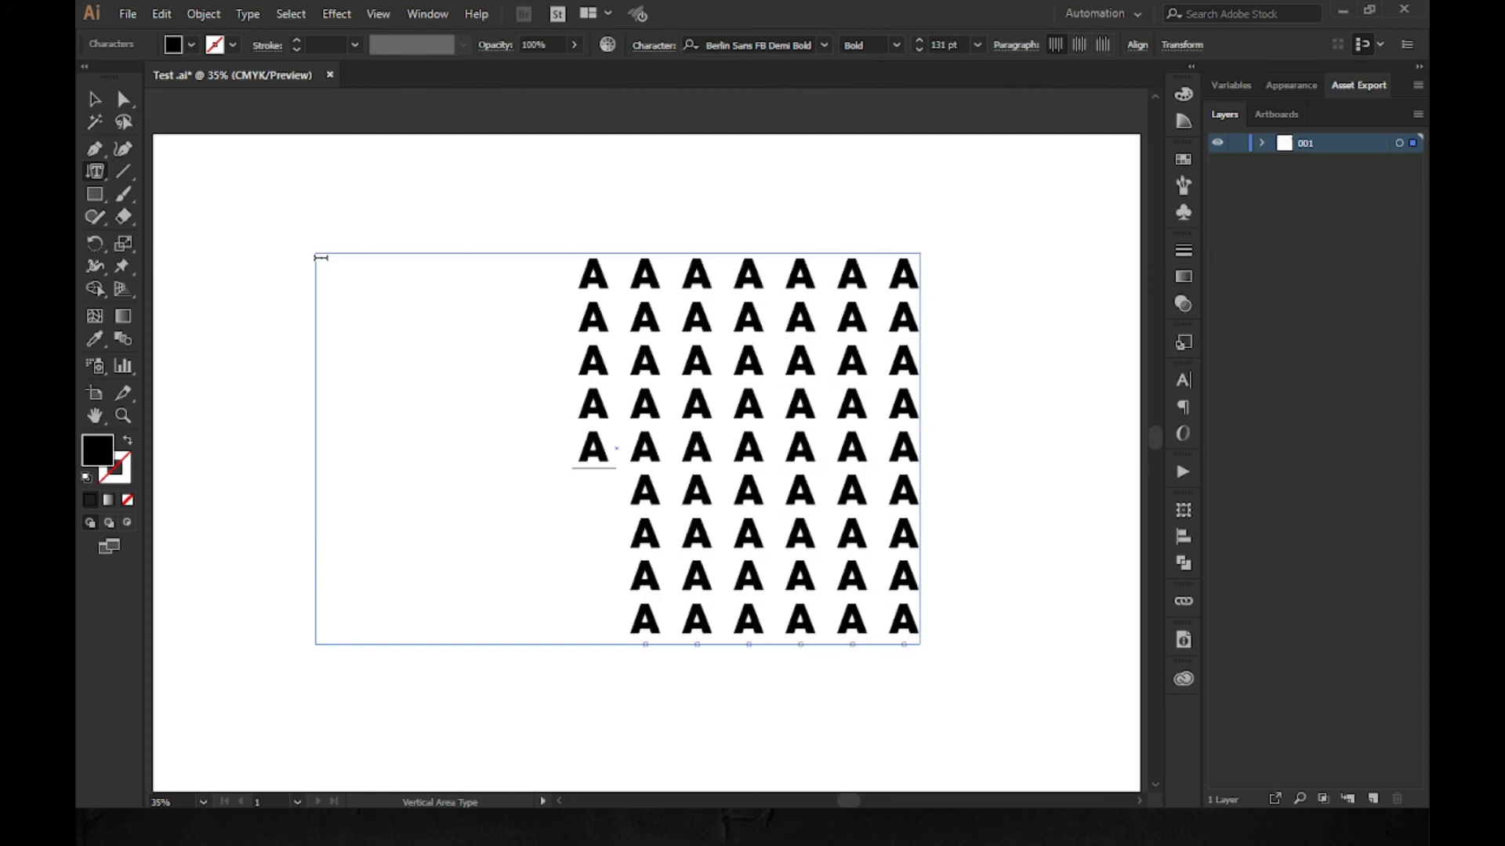
text(AAAAAAAAAAAAAAAAAAAAAAAAAAAAAAAAAAAAAA)
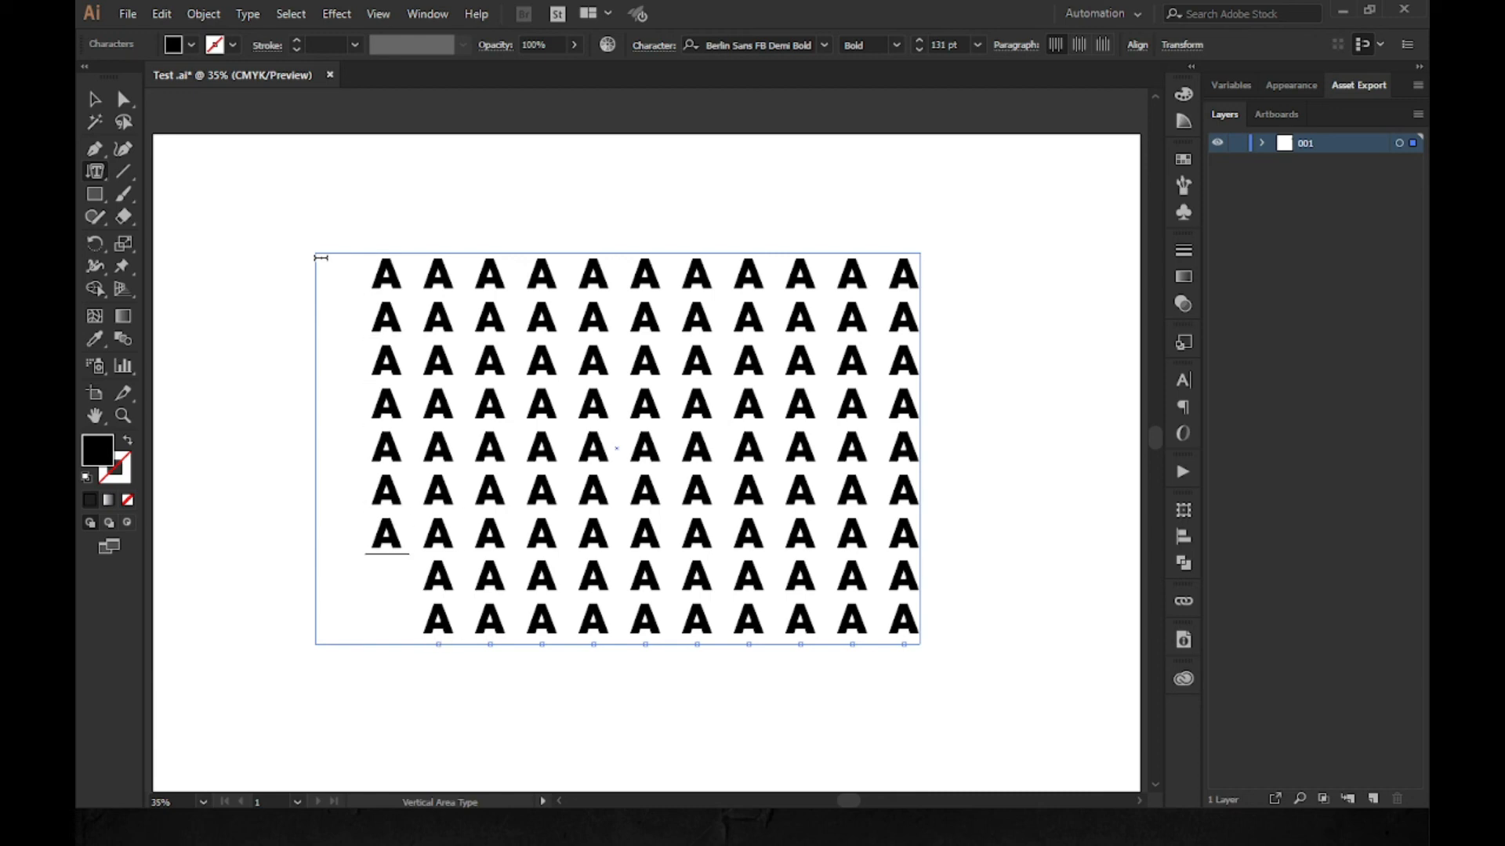
text(A)
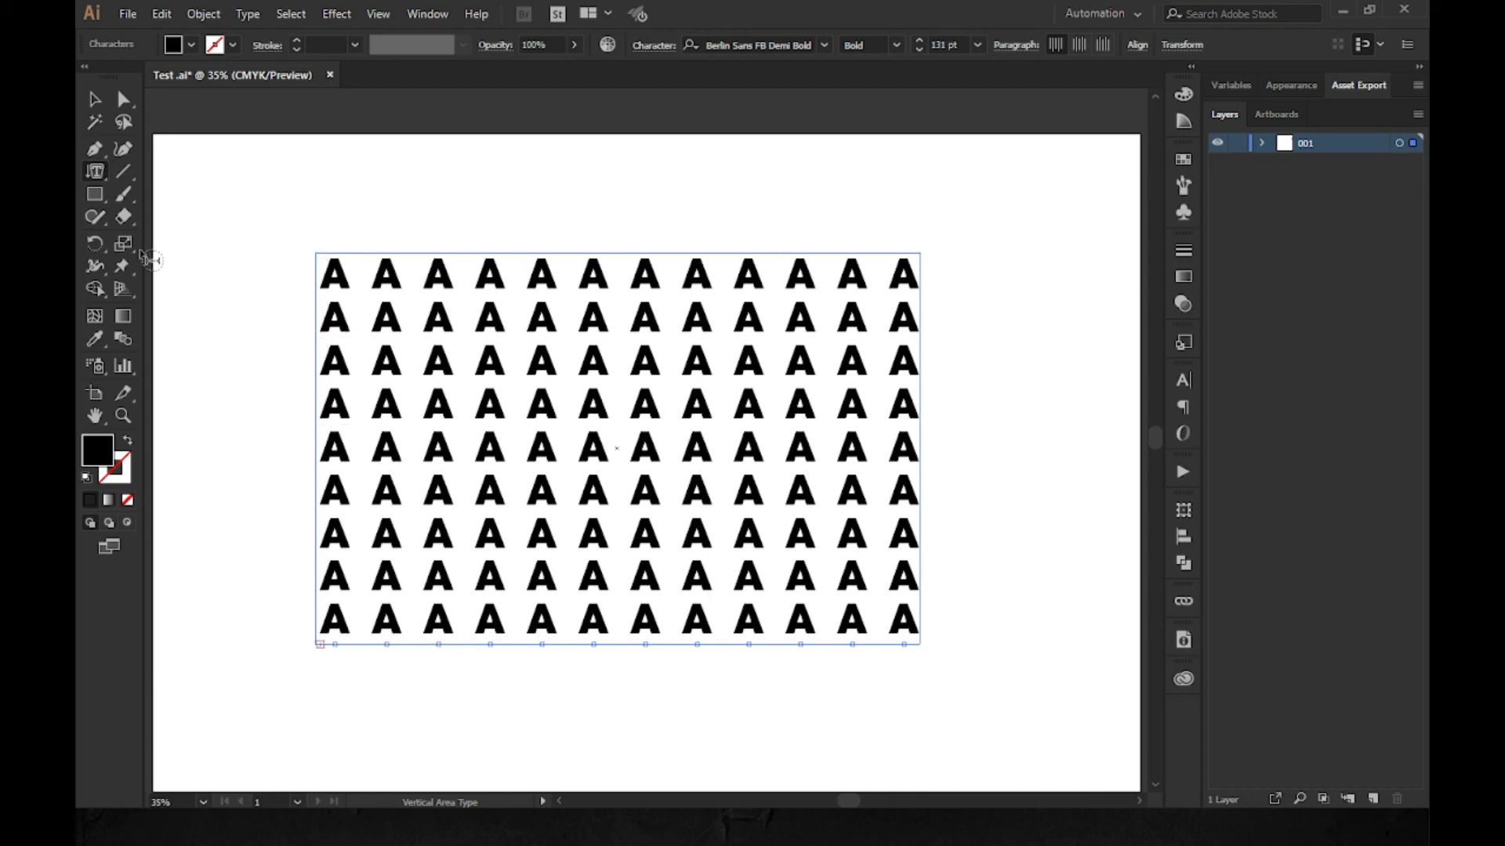
click(94, 99)
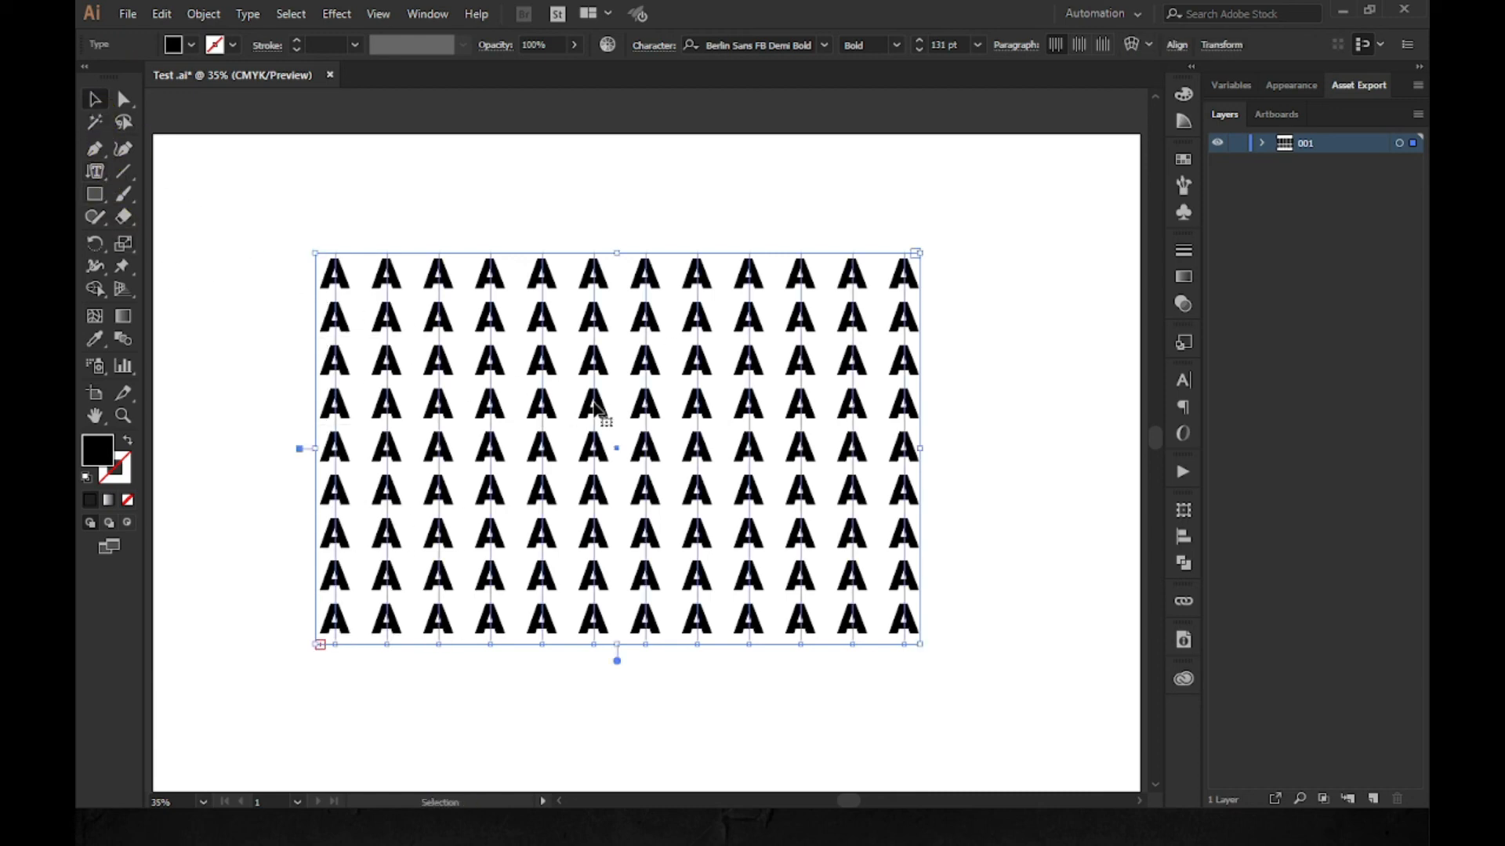
- Move the vertical area text frame slightly to the right, deselect it and save the document
drag(94, 172, 648, 403)
click(969, 391)
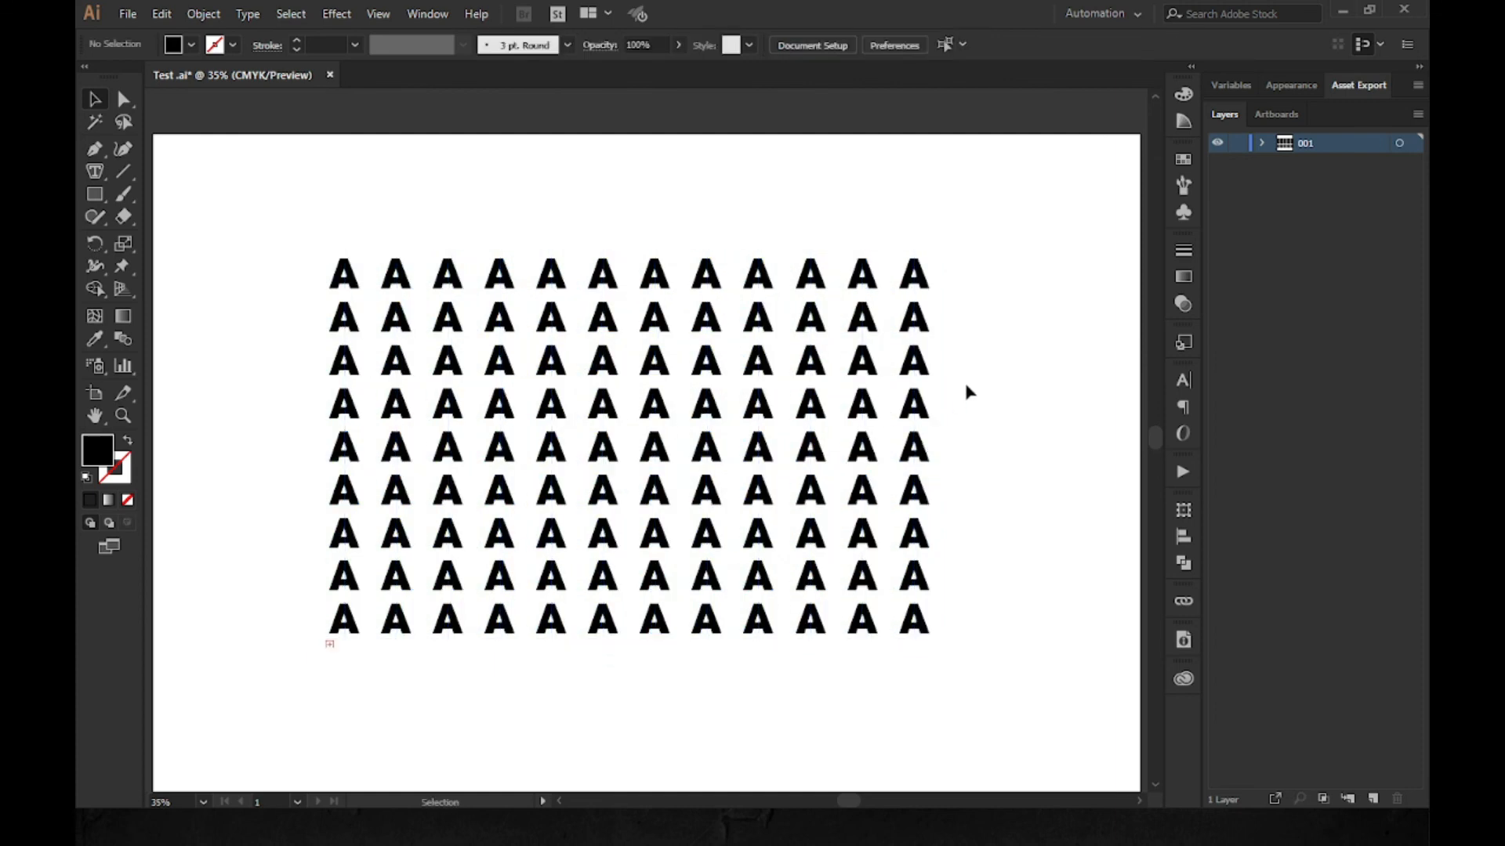
drag(281, 222, 513, 492)
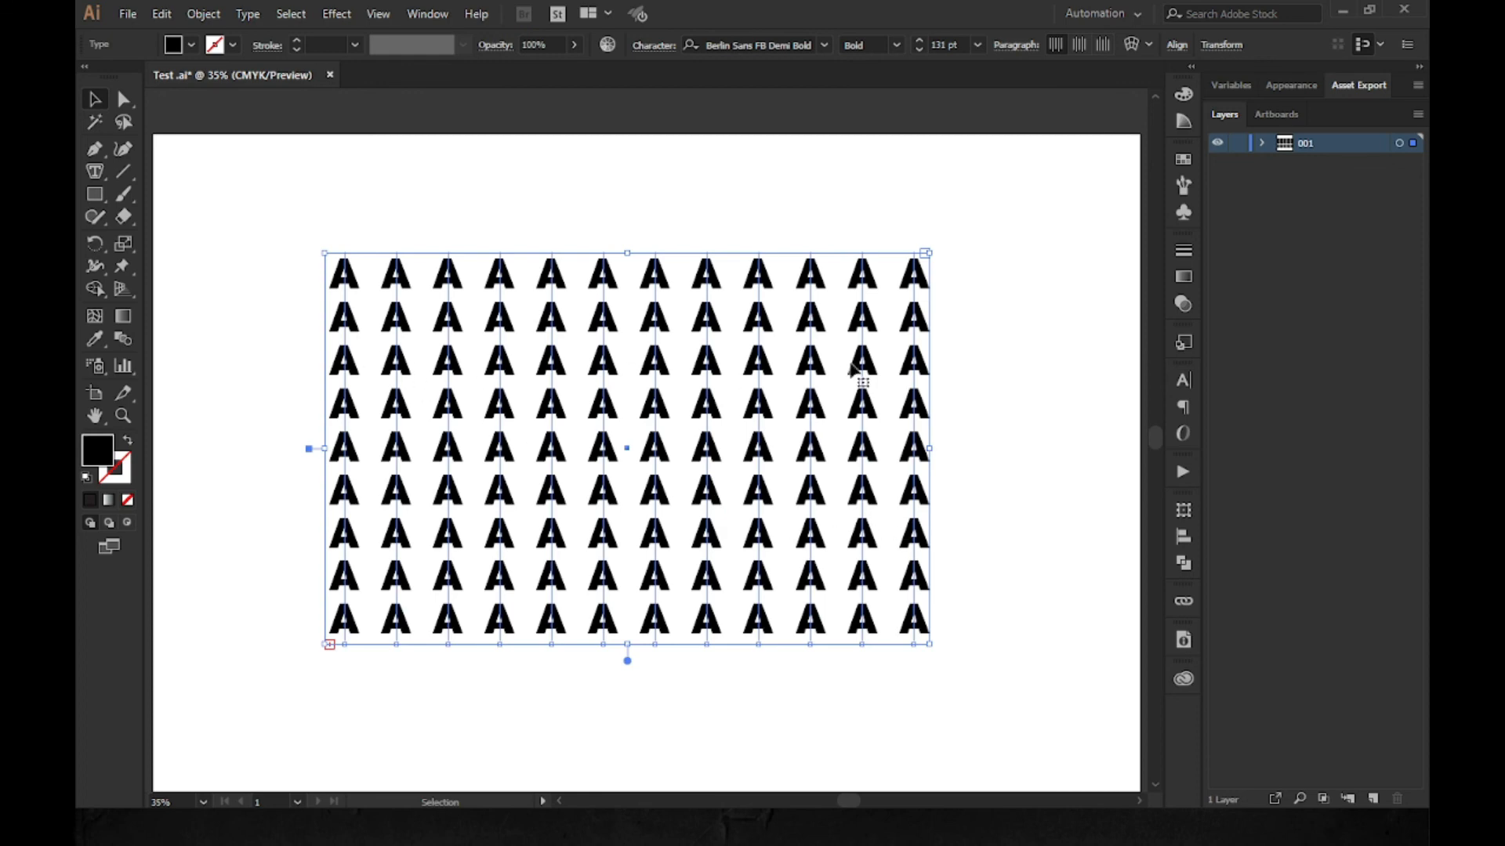
click(1005, 443)
key(a)
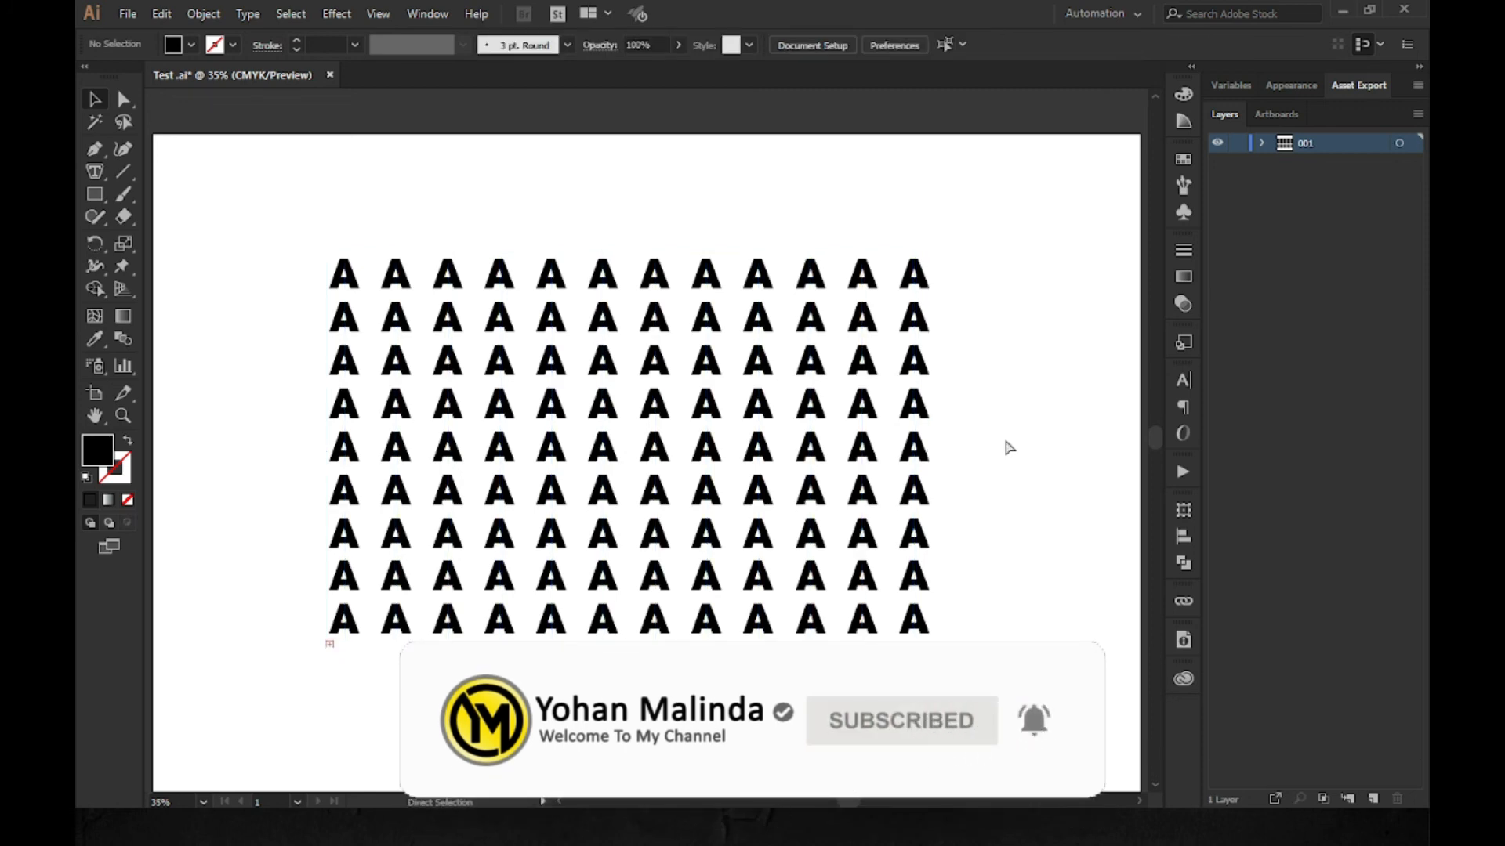
key(ctrl+s)
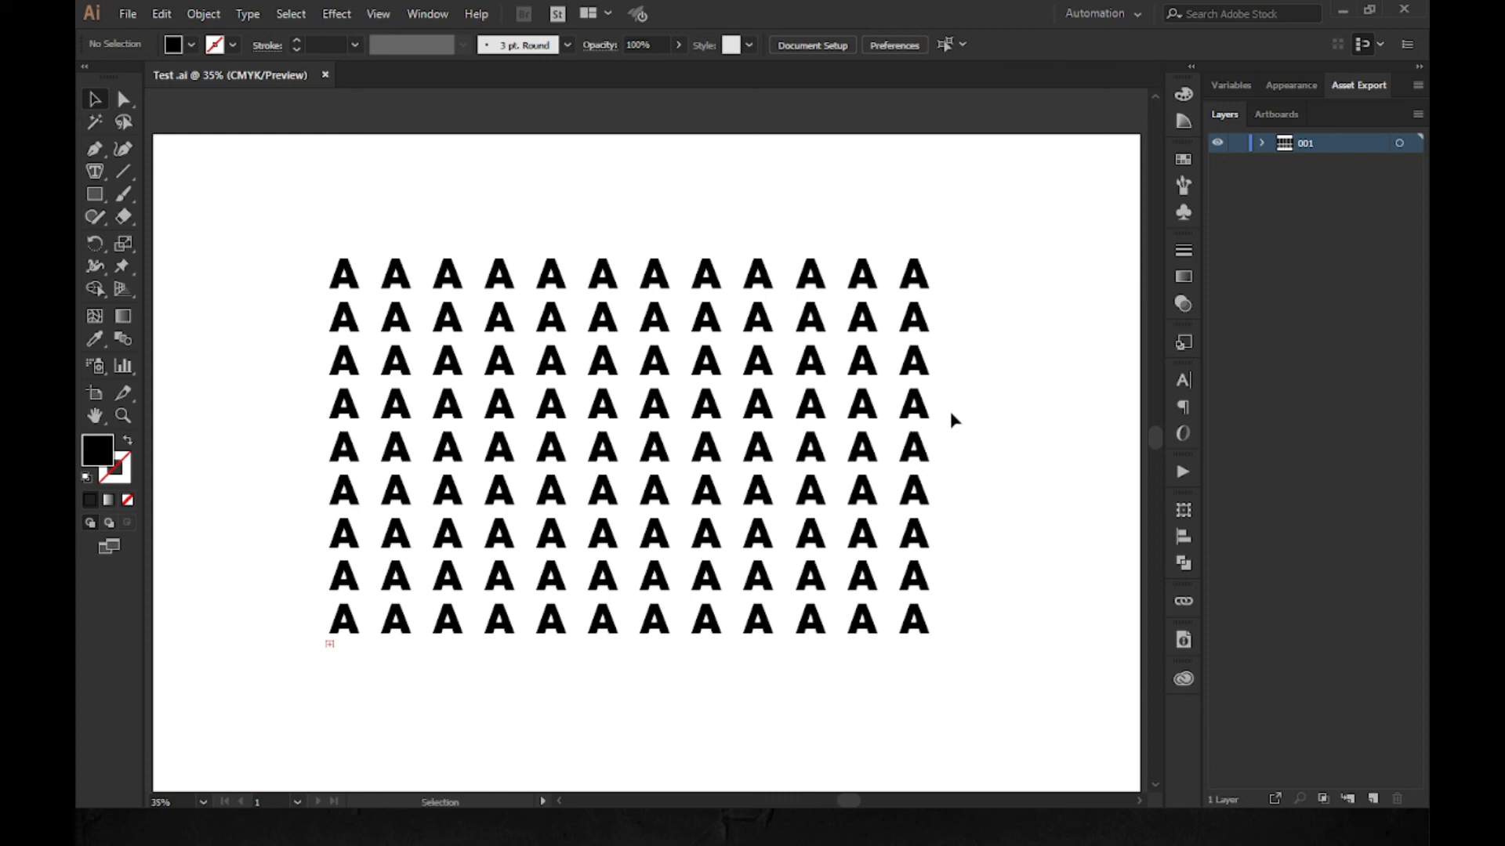